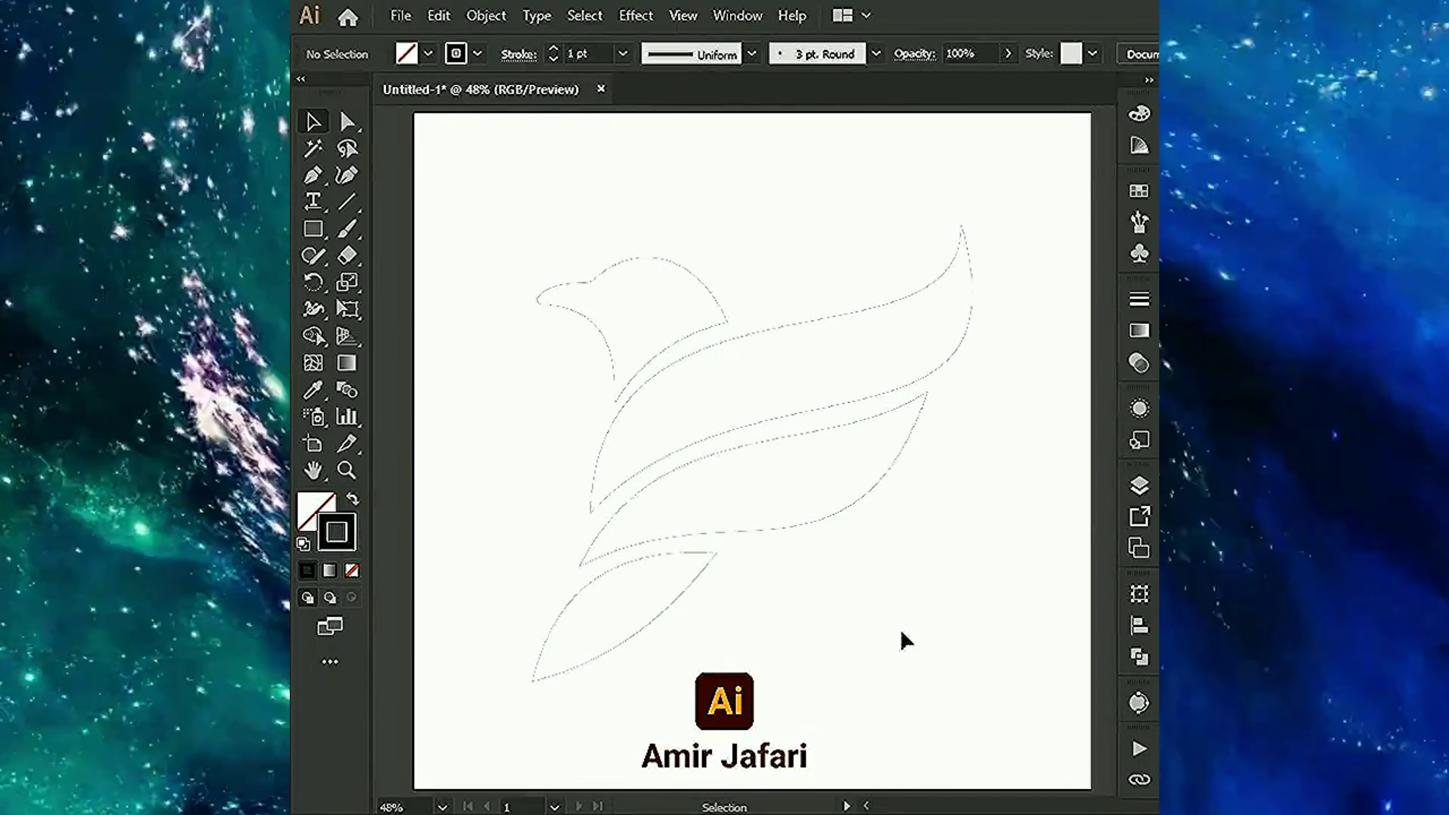
# Start the head outline over the sketch, curving the beak's underside up to its tip
pyautogui.hotkey('ctrl', '+')
pyautogui.hotkey('ctrl', '+')
pyautogui.hotkey('ctrl', '+')
pyautogui.click(847, 588)
pyautogui.click(594, 269)
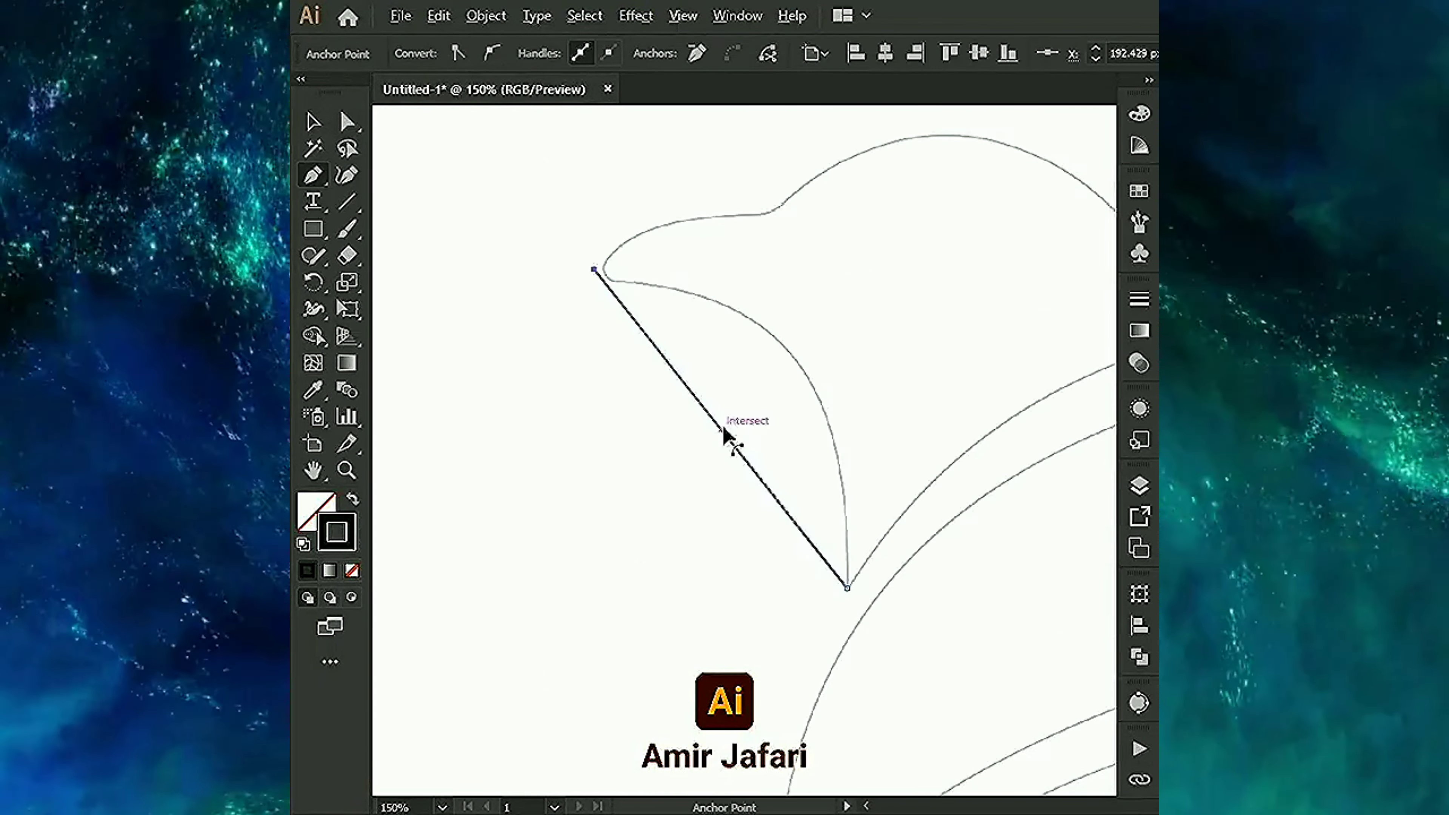
pyautogui.moveTo(799, 374); pyautogui.dragTo(792, 364)
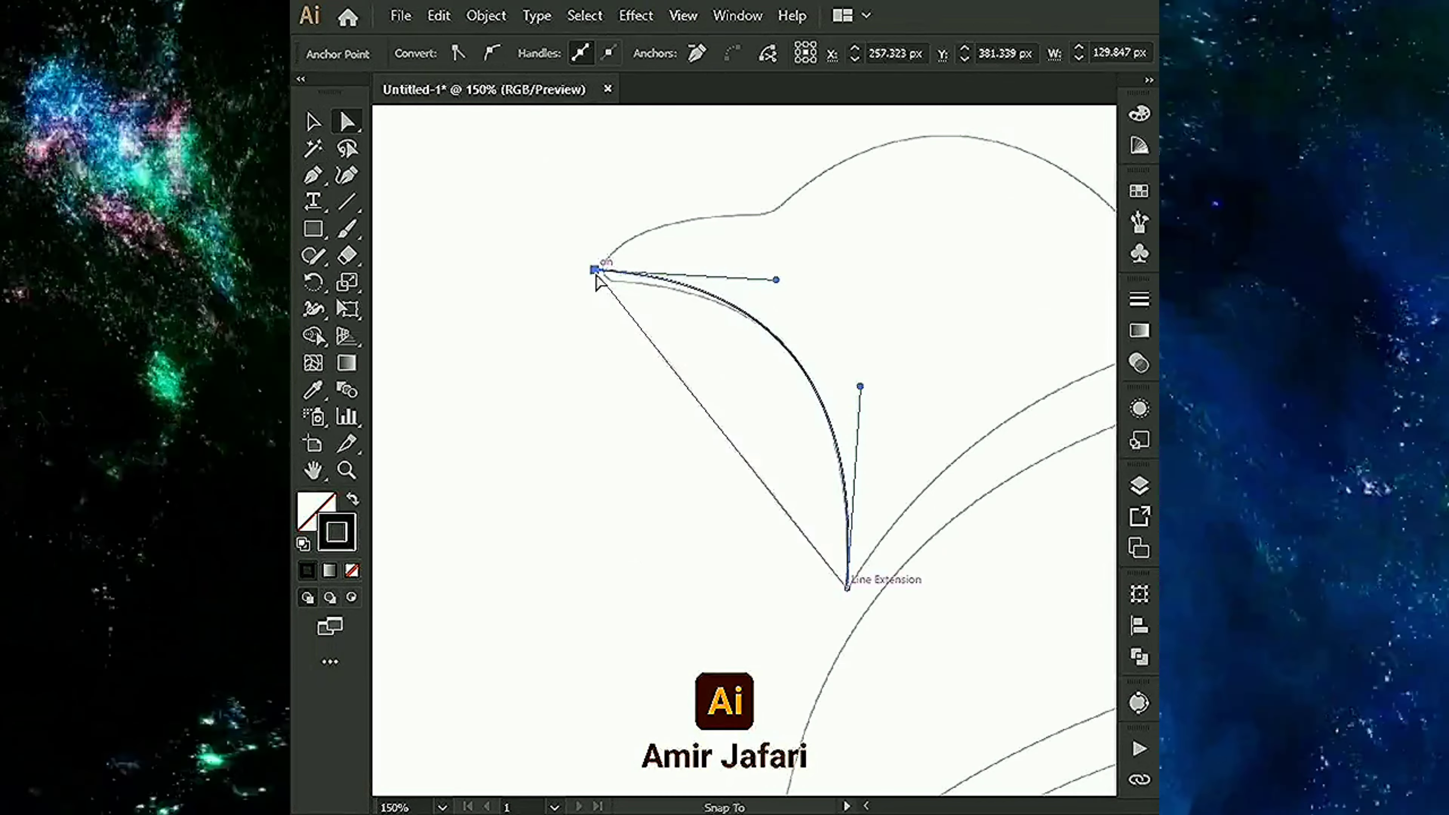
pyautogui.moveTo(594, 280); pyautogui.dragTo(596, 283)
pyautogui.scroll(1, 770, 289)
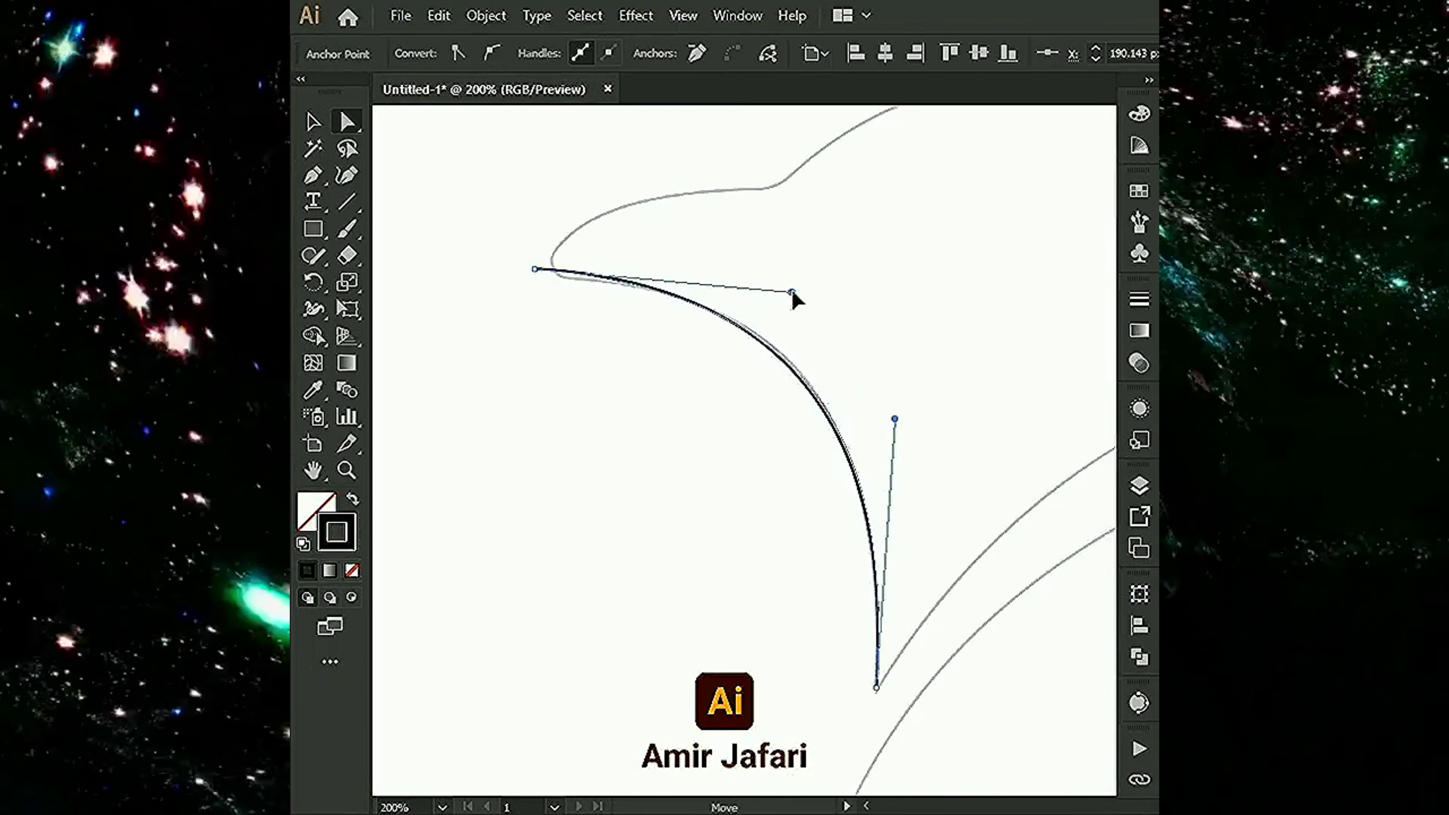
pyautogui.scroll(-1, 782, 289)
# Continue the outline around the back and top of the head, closing it along the upper beak
pyautogui.press('p')
pyautogui.click(686, 647)
pyautogui.click(1037, 397)
pyautogui.moveTo(857, 528); pyautogui.dragTo(841, 491)
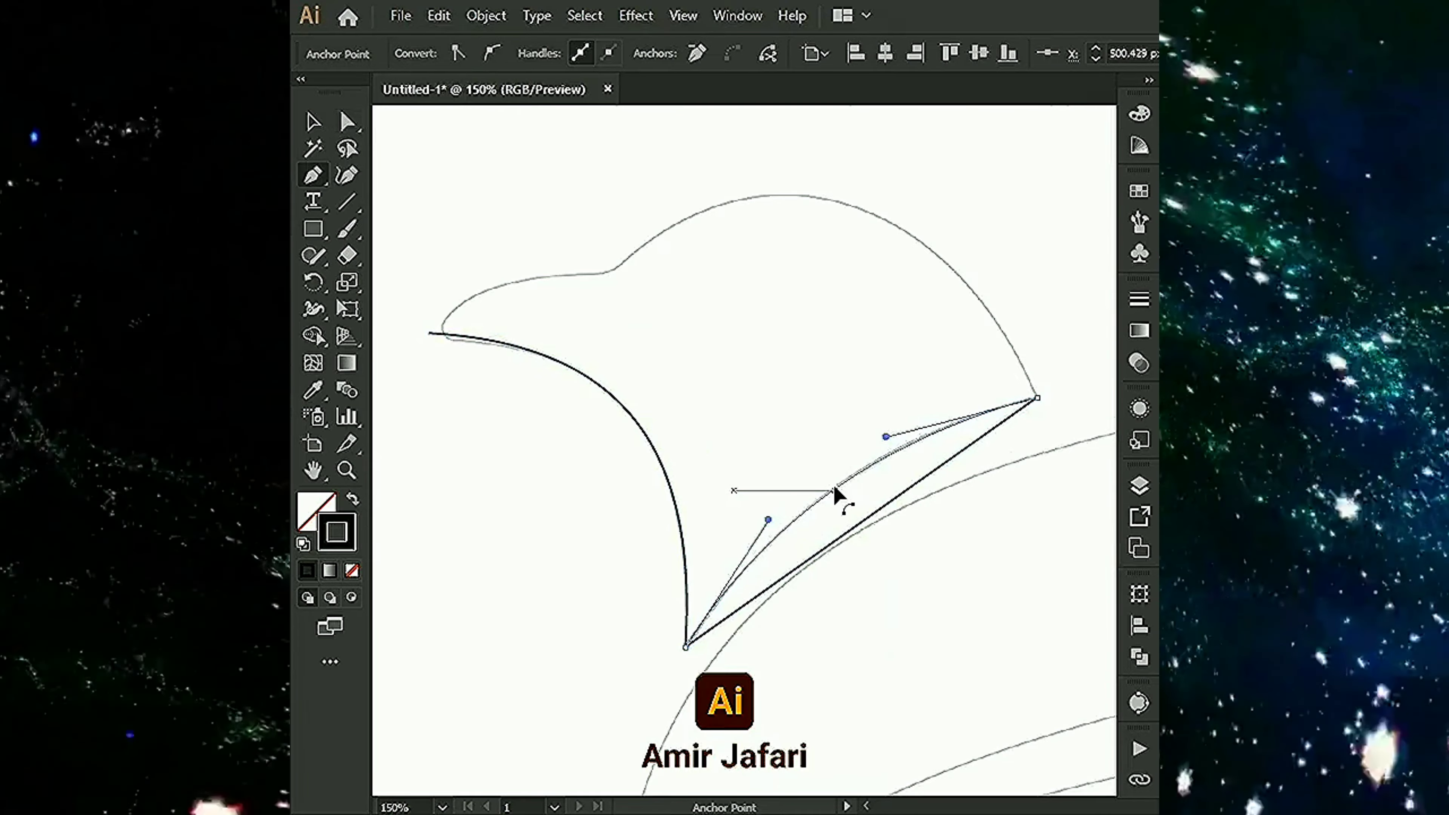
pyautogui.scroll(2, 835, 491)
pyautogui.moveTo(1026, 474); pyautogui.dragTo(856, 354)
pyautogui.moveTo(600, 359); pyautogui.dragTo(730, 225)
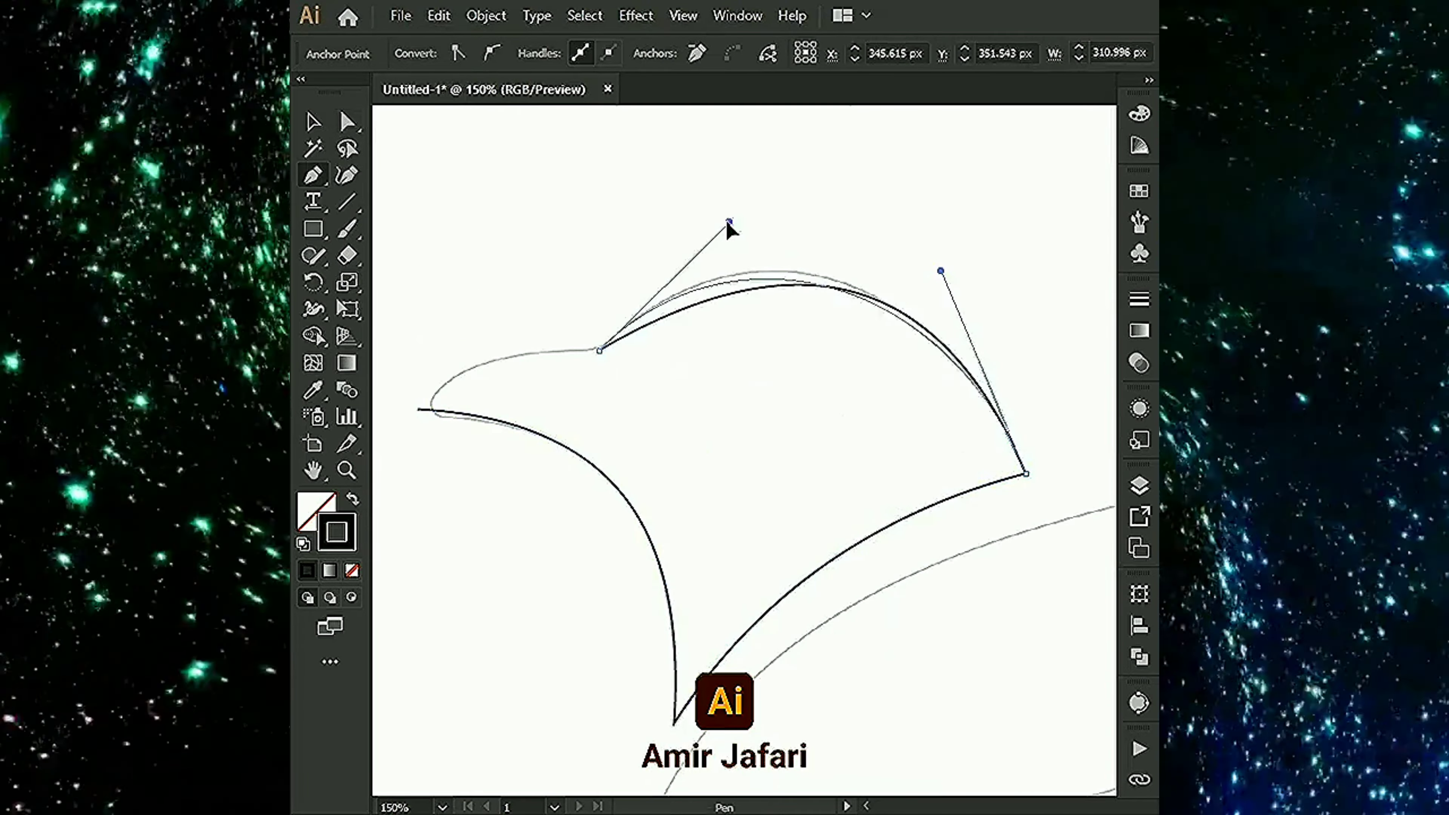
pyautogui.hscroll(-4, 747, 213)
pyautogui.click(649, 419)
pyautogui.moveTo(734, 392); pyautogui.dragTo(719, 384)
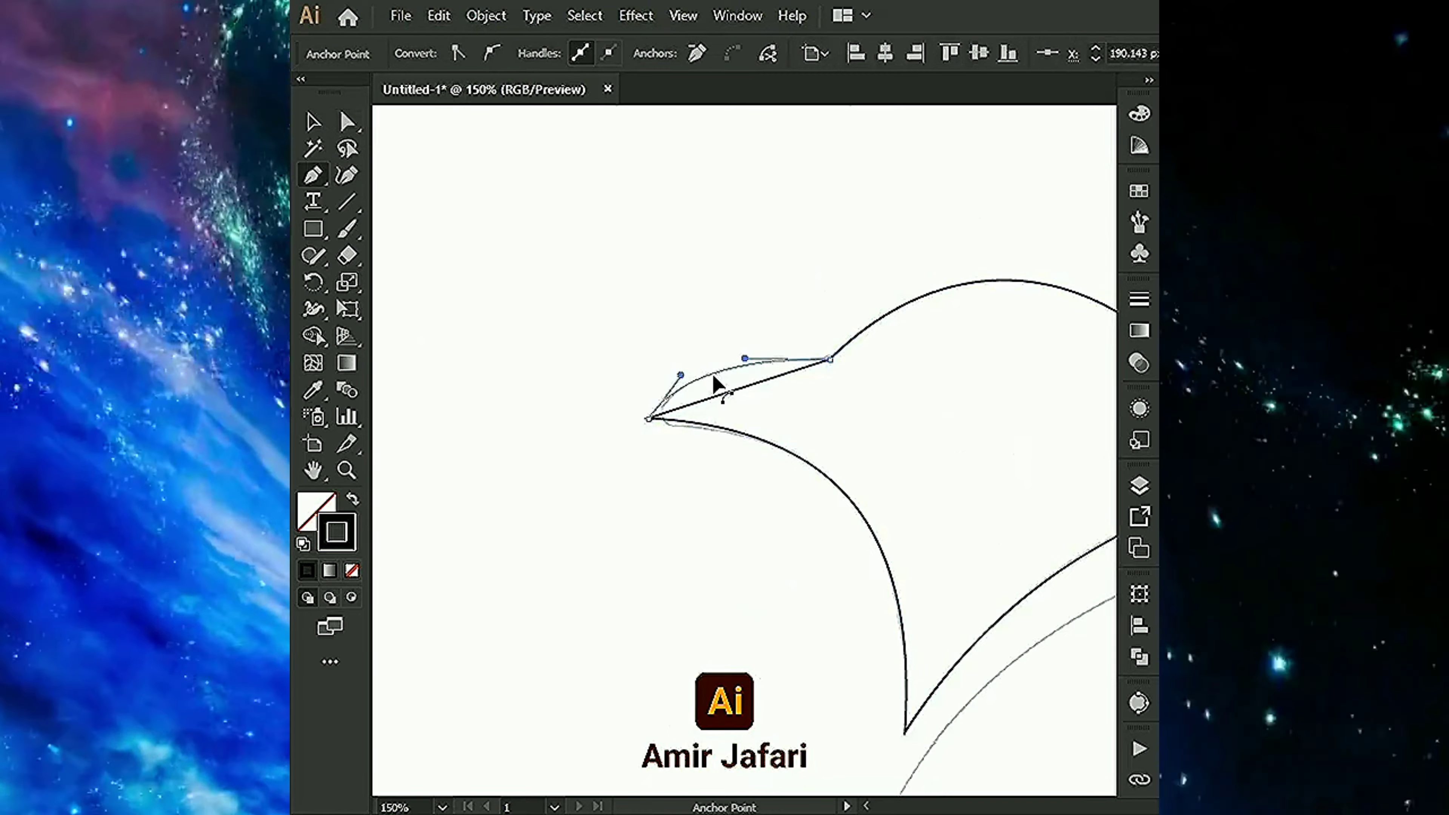
# Round the sharp beak-tip corner with Direct Selection and bring the whole bird into view
pyautogui.press('a')
pyautogui.moveTo(601, 378); pyautogui.dragTo(688, 456)
pyautogui.moveTo(630, 340); pyautogui.dragTo(709, 463)
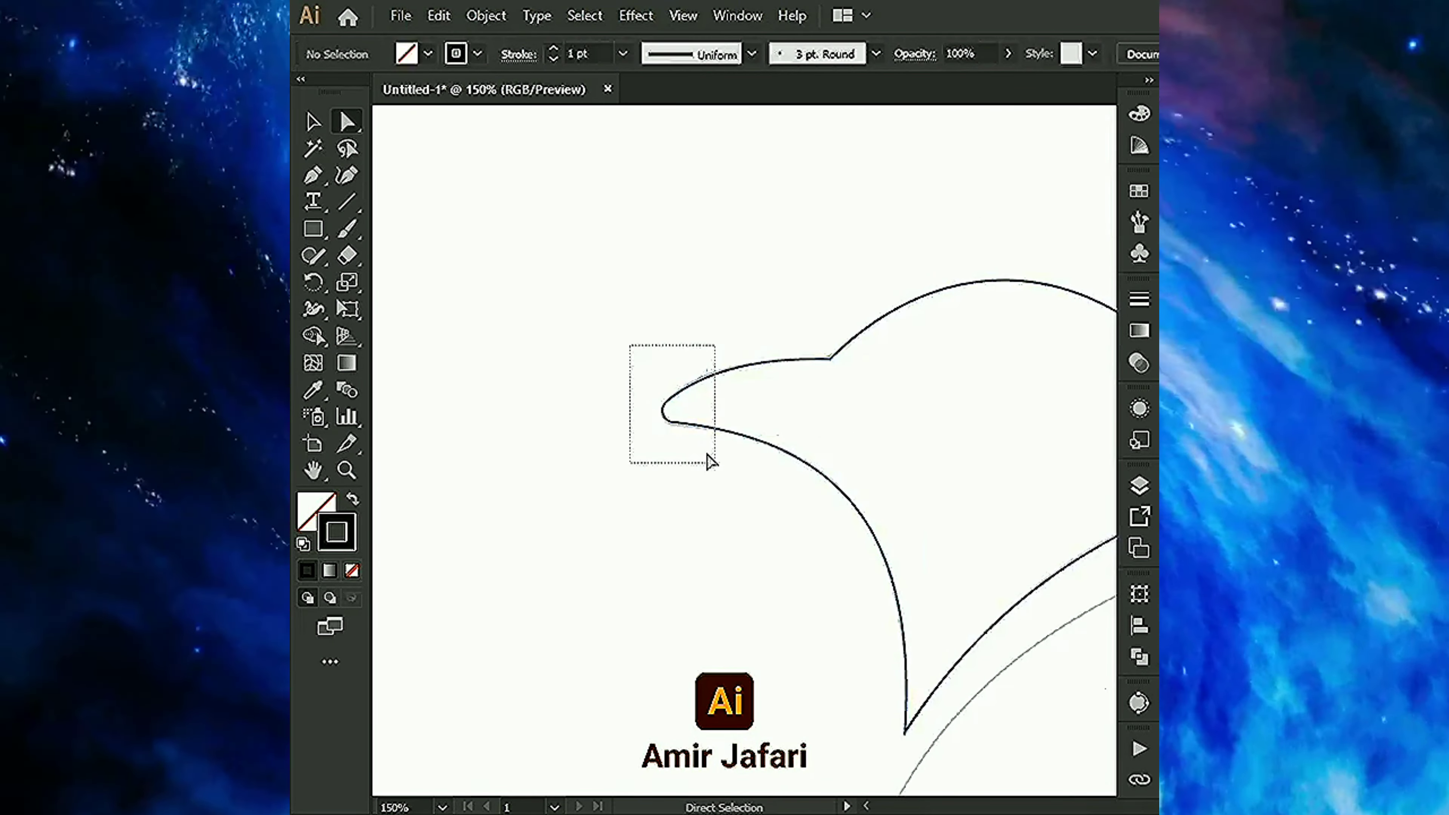
pyautogui.moveTo(699, 404); pyautogui.dragTo(857, 282)
pyautogui.hotkey('ctrl', '-')
pyautogui.hotkey('ctrl', '-')
pyautogui.scroll(2, 563, 389)
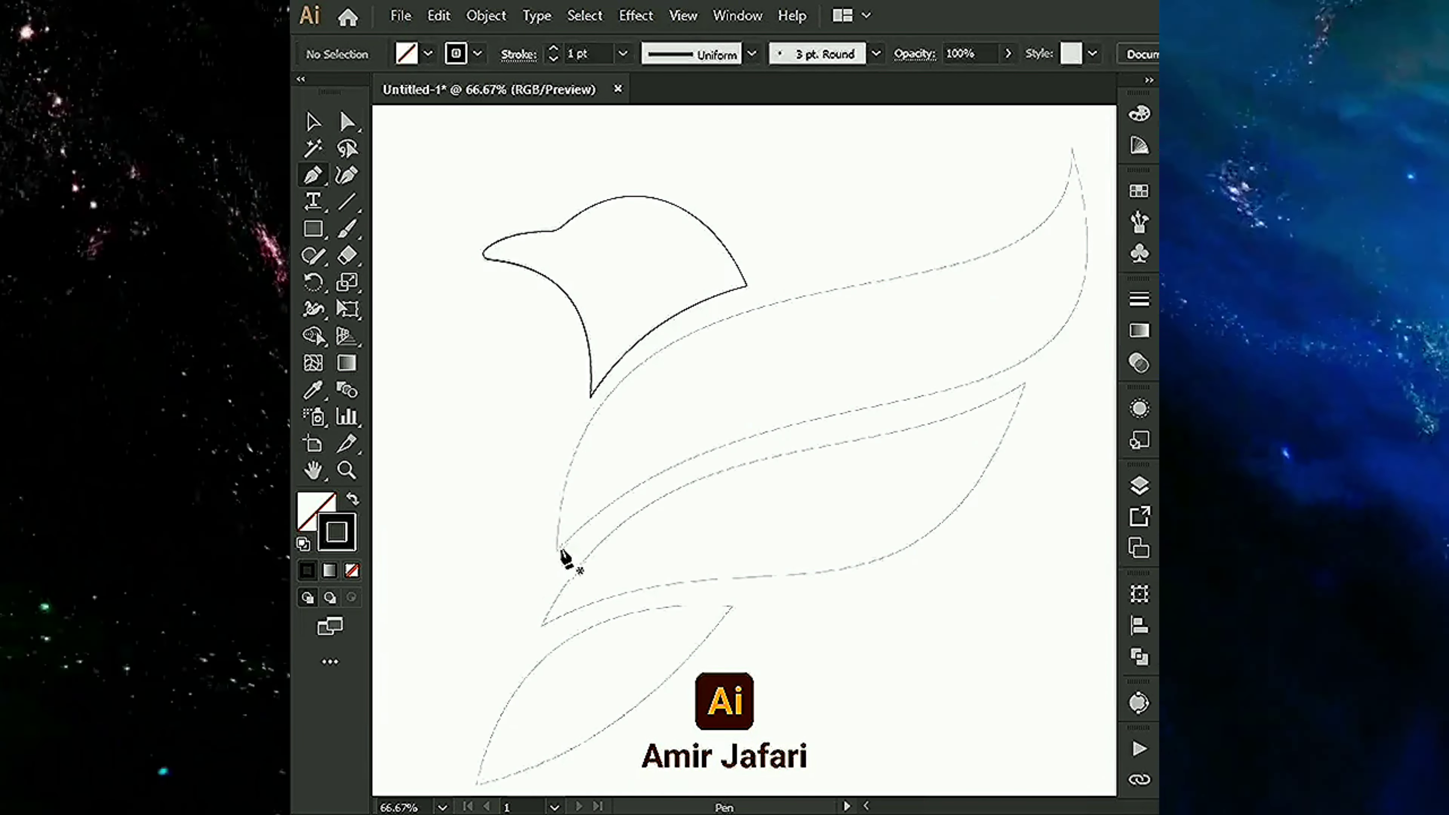
# Draw the upper feather from its lower point to the top tip, curving its lower edge along the sketch
pyautogui.press('p')
pyautogui.click(517, 576)
pyautogui.click(997, 193)
pyautogui.moveTo(947, 242); pyautogui.dragTo(964, 420)
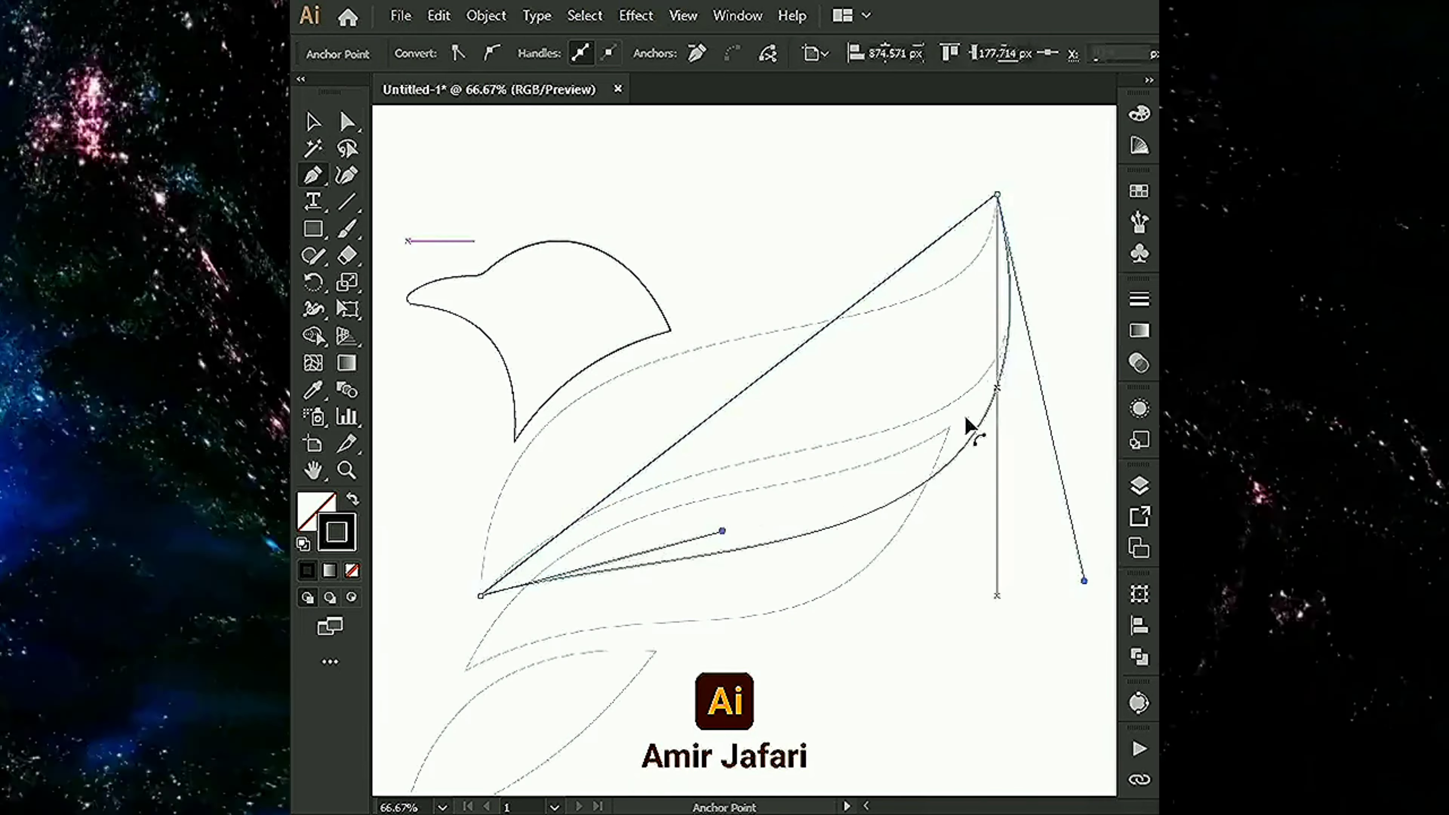
pyautogui.moveTo(725, 527); pyautogui.dragTo(731, 342)
pyautogui.moveTo(1080, 576); pyautogui.dragTo(1077, 552)
pyautogui.scroll(1, 1081, 563)
pyautogui.scroll(2, 799, 400)
pyautogui.hscroll(-3, 799, 400)
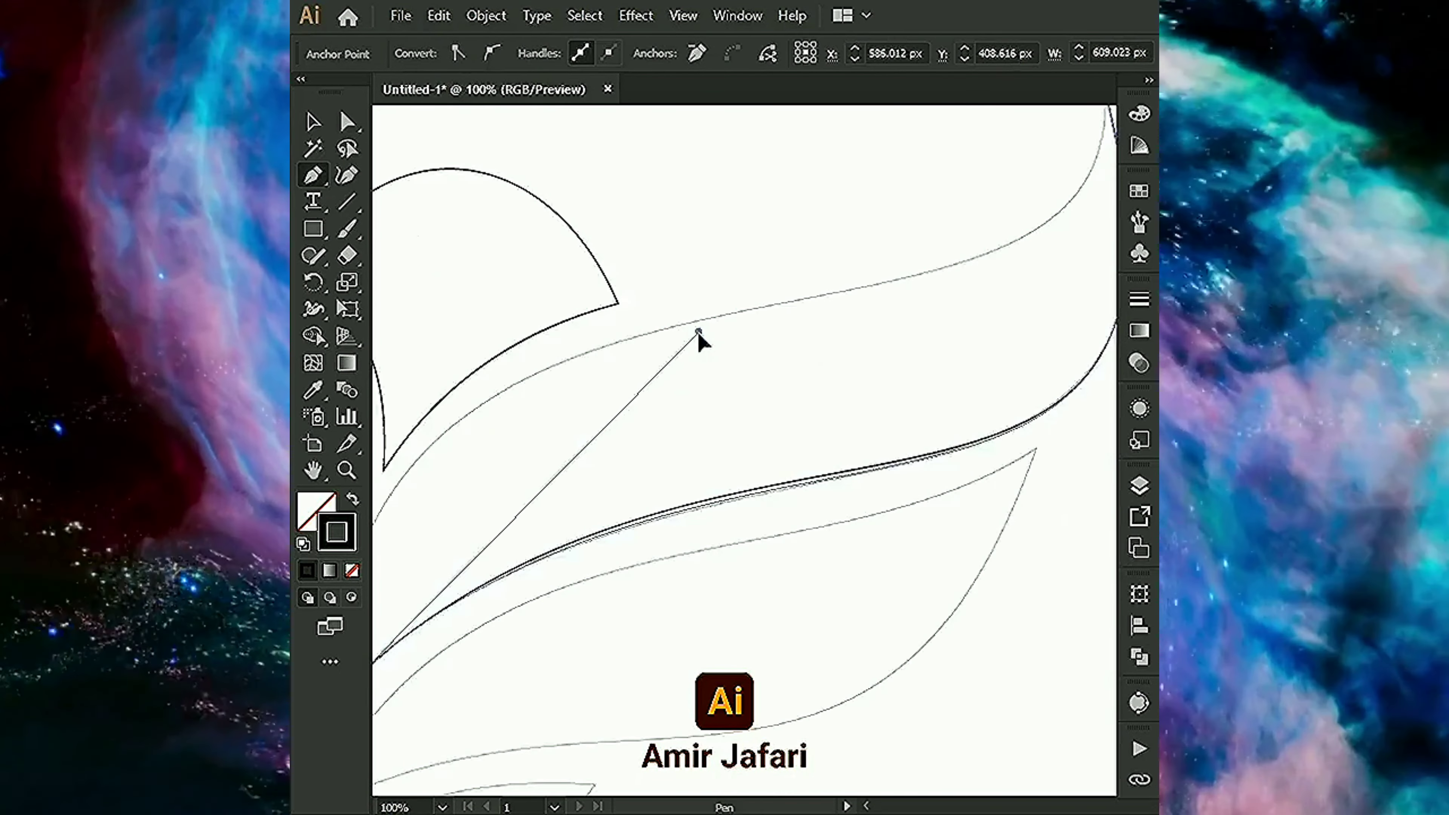
pyautogui.moveTo(708, 322); pyautogui.dragTo(738, 363)
pyautogui.scroll(-1, 738, 363)
# Keep the feather's top tip a sharp corner and fit its upper edge back to the base
pyautogui.moveTo(605, 504); pyautogui.dragTo(939, 268)
pyautogui.hotkey('ctrl', 'z')
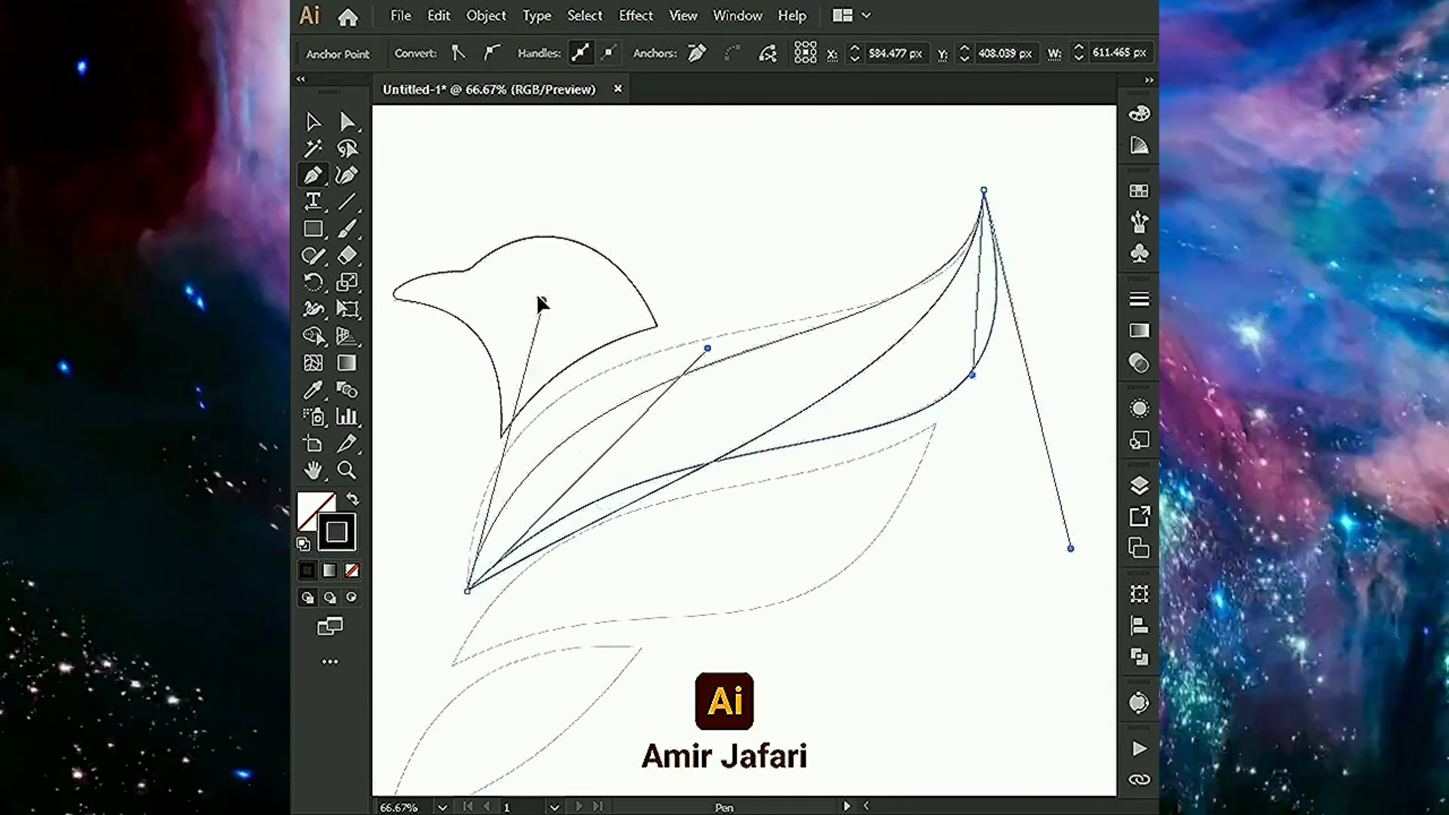
pyautogui.moveTo(467, 591); pyautogui.dragTo(467, 251)
pyautogui.moveTo(983, 191); pyautogui.dragTo(984, 394)
pyautogui.scroll(2, 985, 395)
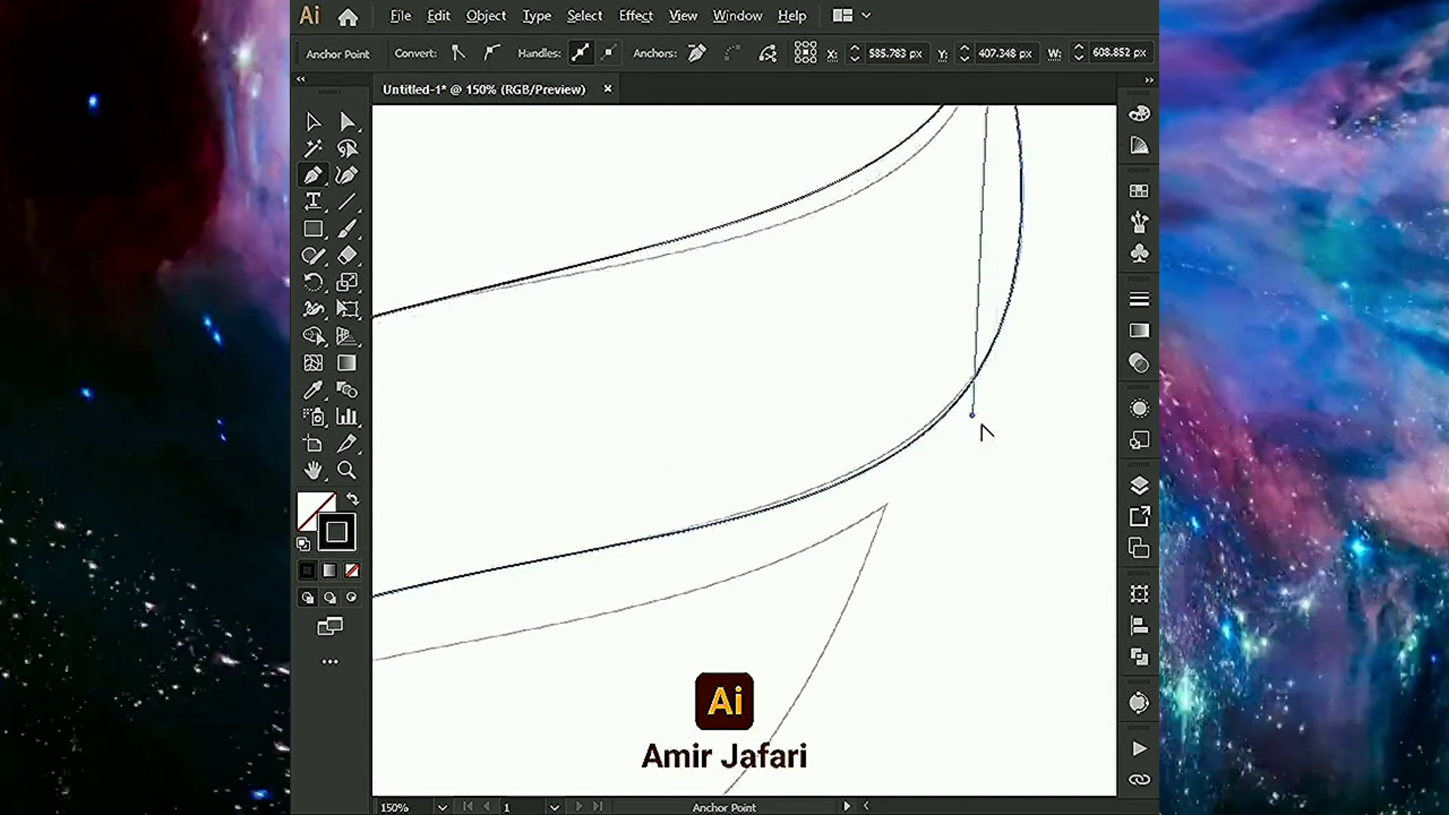
pyautogui.scroll(-1, 990, 456)
pyautogui.moveTo(990, 456); pyautogui.dragTo(436, 324)
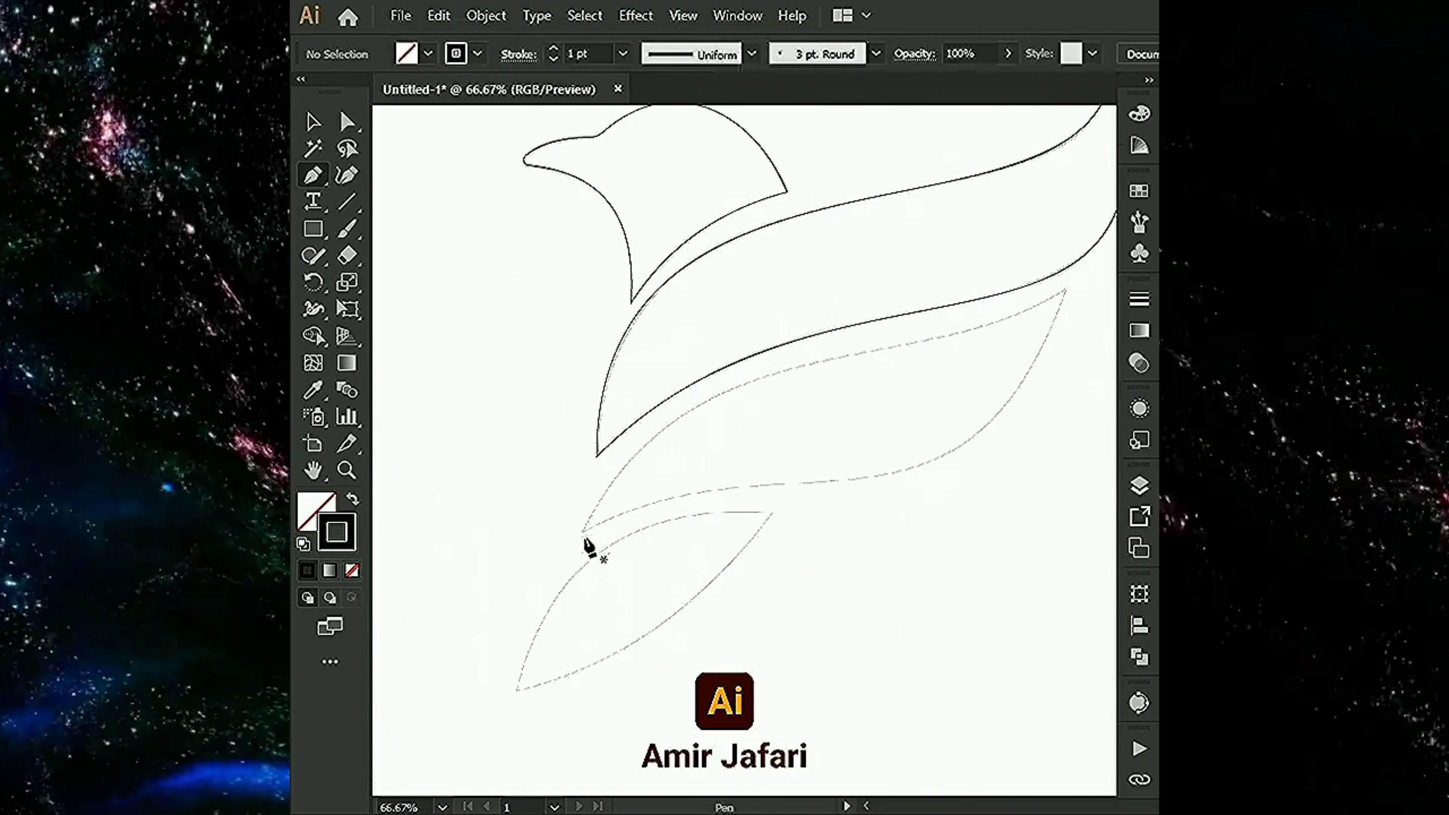
# Trace the middle feather with curved upper and lower edges matching the sketch
pyautogui.click(1067, 289)
pyautogui.moveTo(742, 451); pyautogui.dragTo(609, 300)
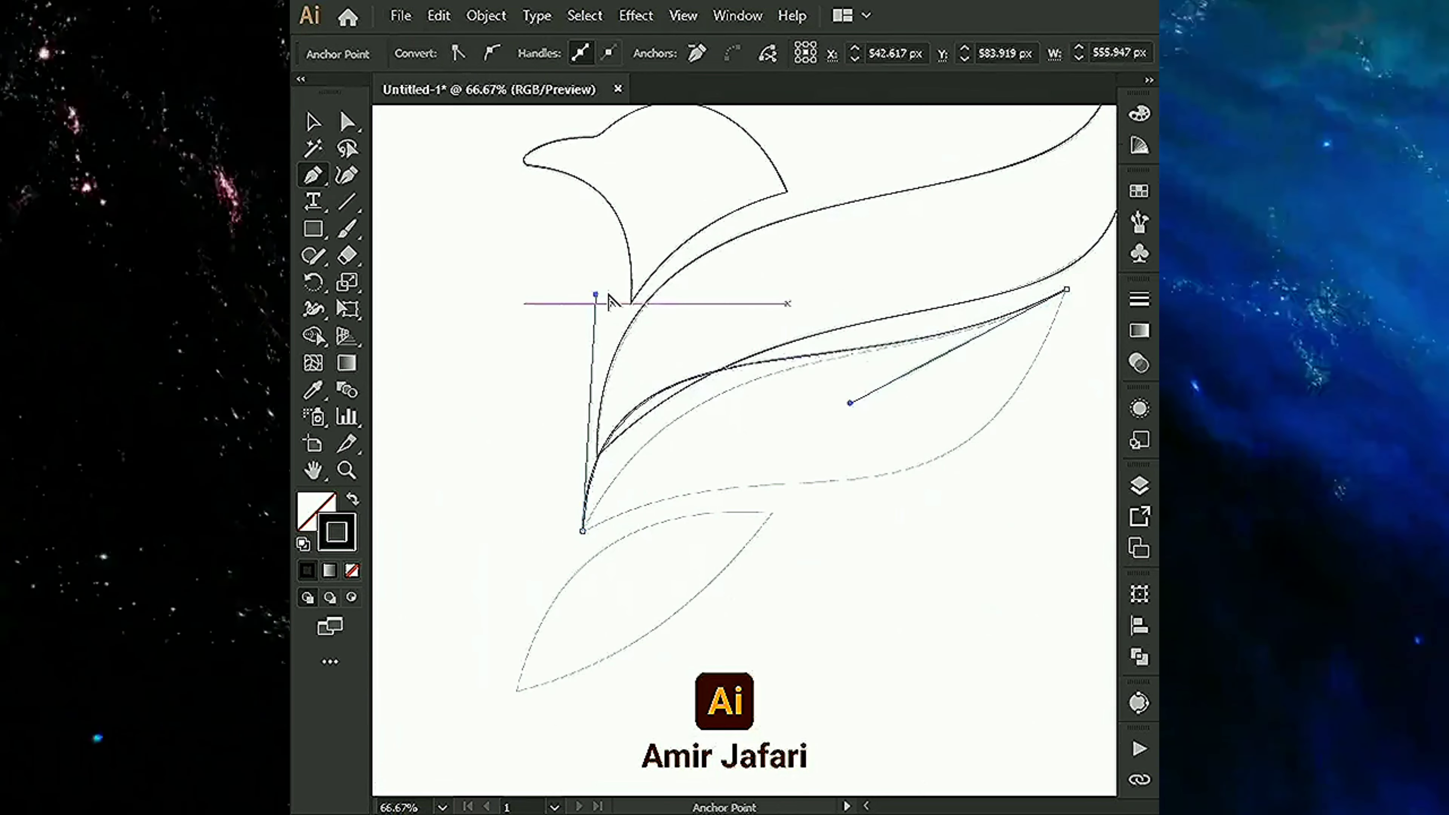
pyautogui.scroll(1, 850, 403)
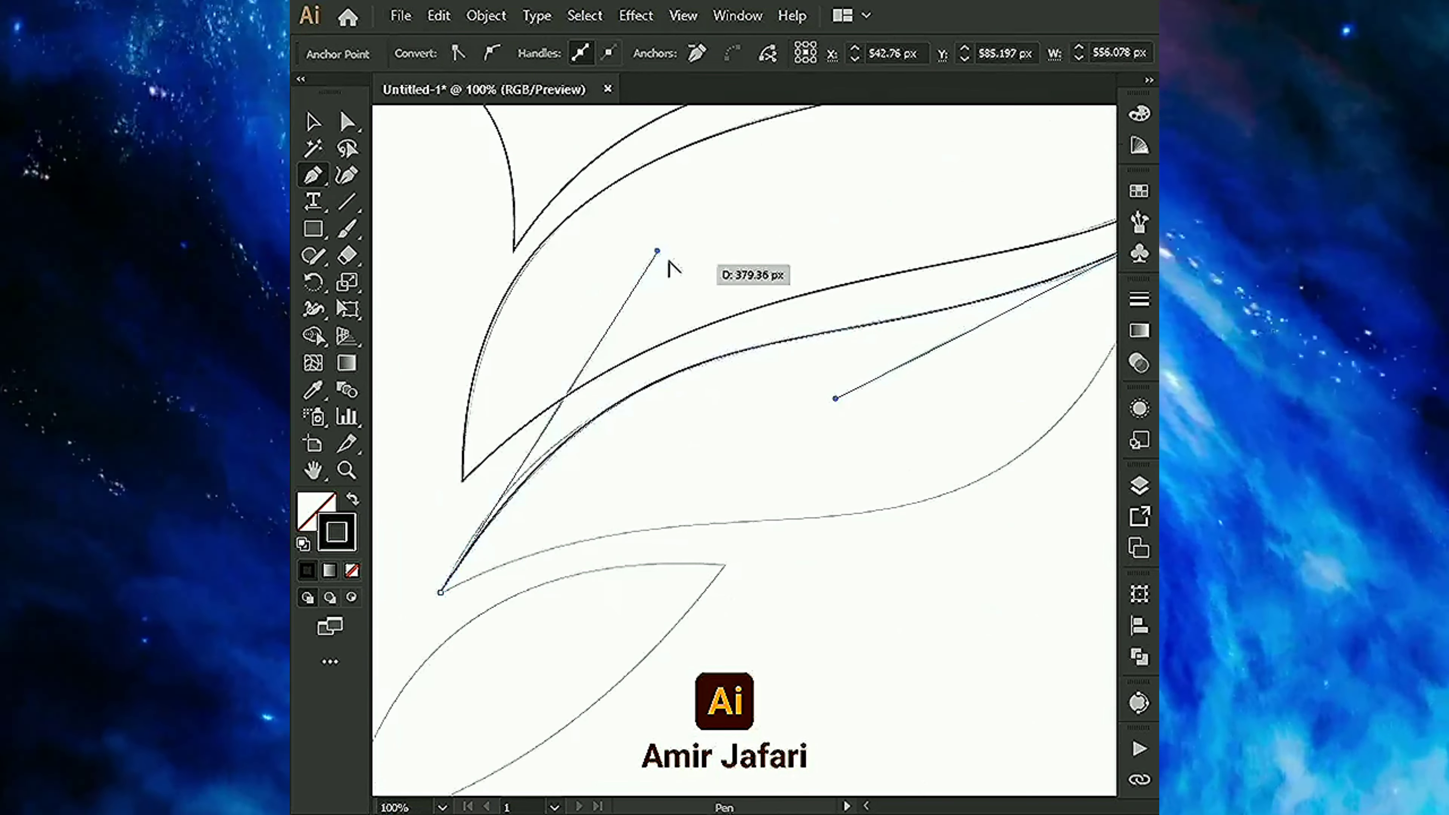
pyautogui.scroll(-1, 838, 400)
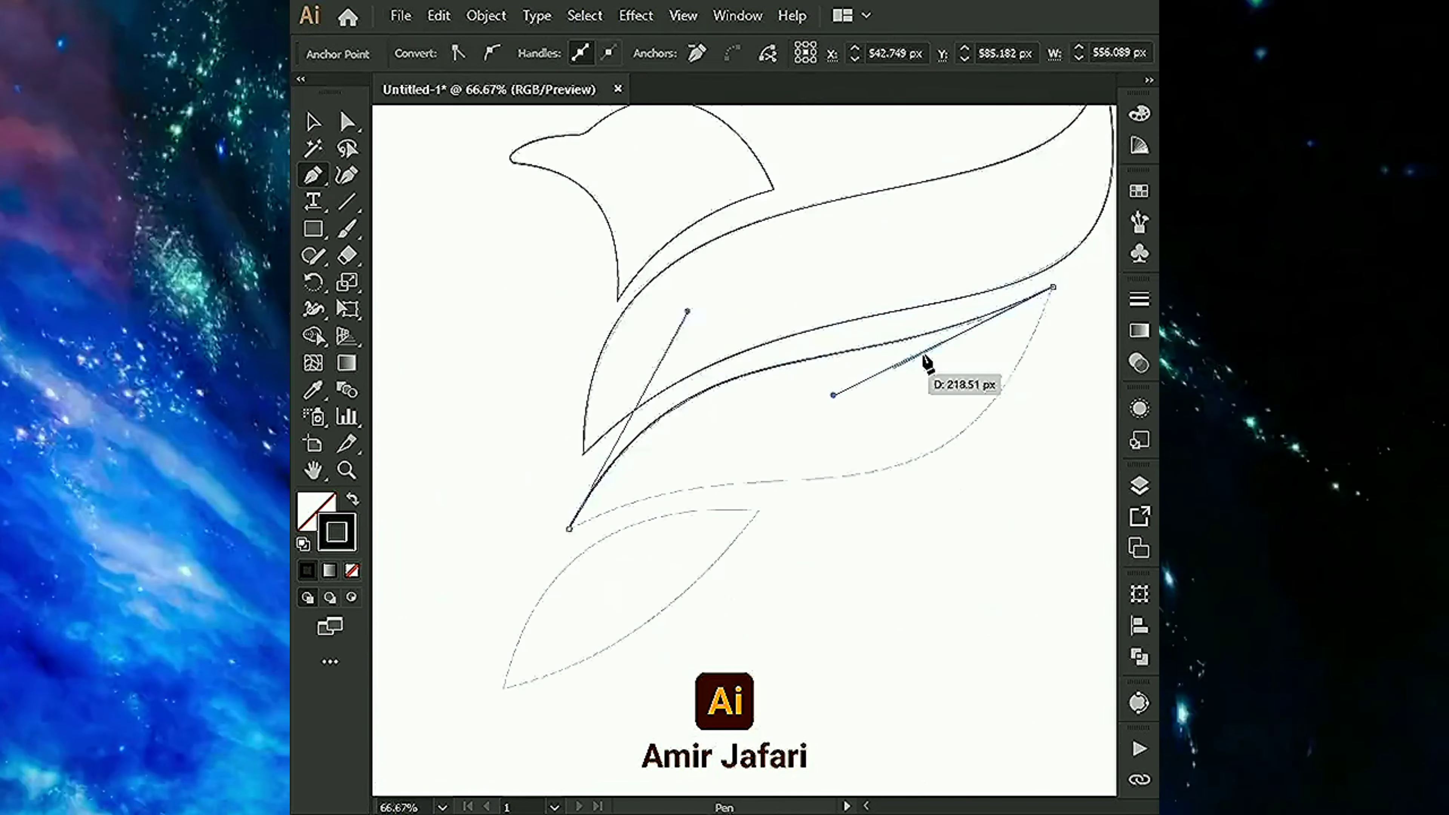
pyautogui.moveTo(841, 411); pyautogui.dragTo(537, 506)
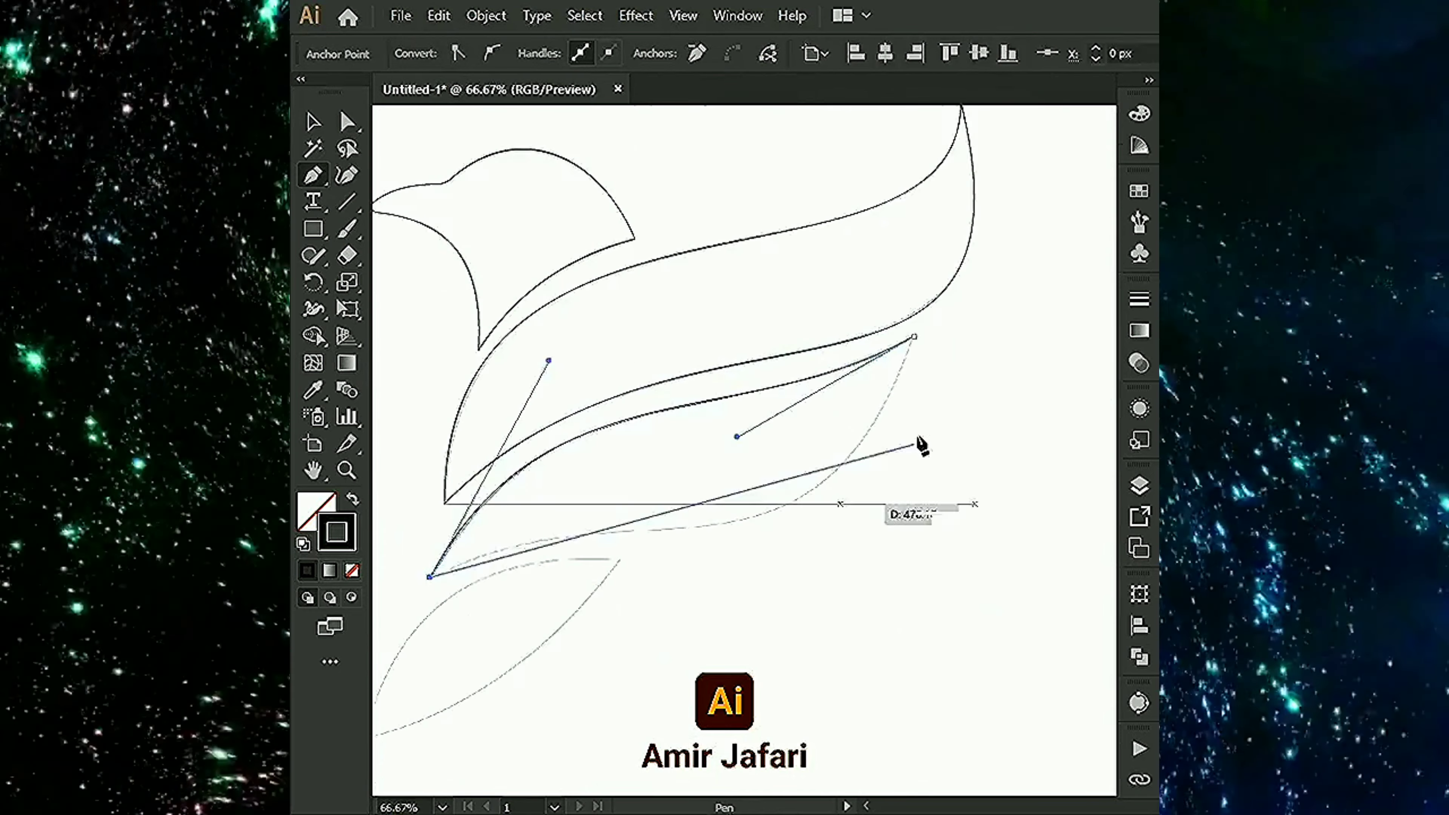
pyautogui.moveTo(843, 489)
pyautogui.mouseDown()
pyautogui.moveTo(848, 518)
pyautogui.moveTo(822, 557)
pyautogui.mouseUp()
pyautogui.hotkey('ctrl', '=')
pyautogui.moveTo(674, 404); pyautogui.dragTo(688, 378)
pyautogui.moveTo(998, 572); pyautogui.dragTo(1007, 589)
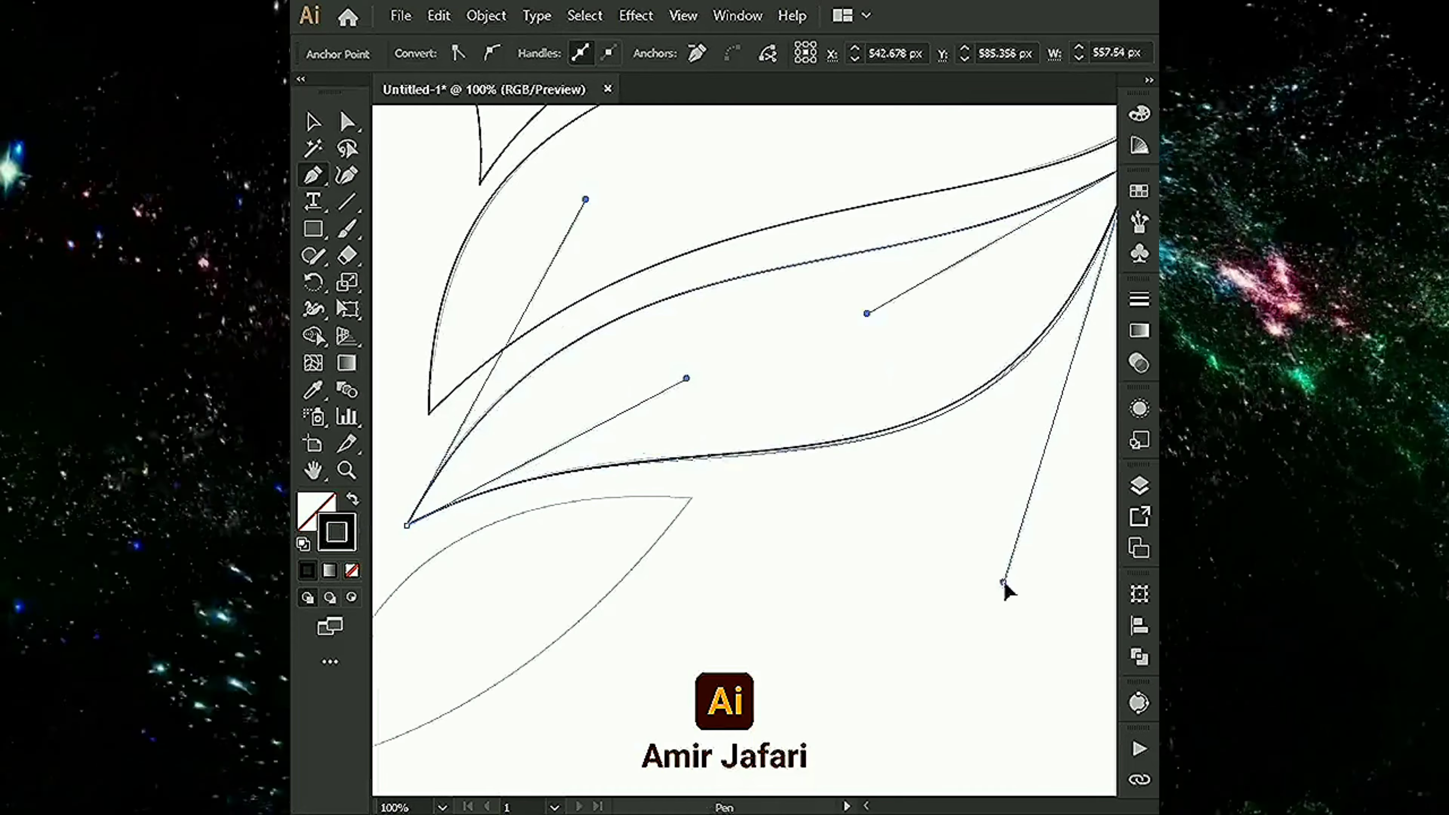
pyautogui.moveTo(688, 377); pyautogui.dragTo(695, 370)
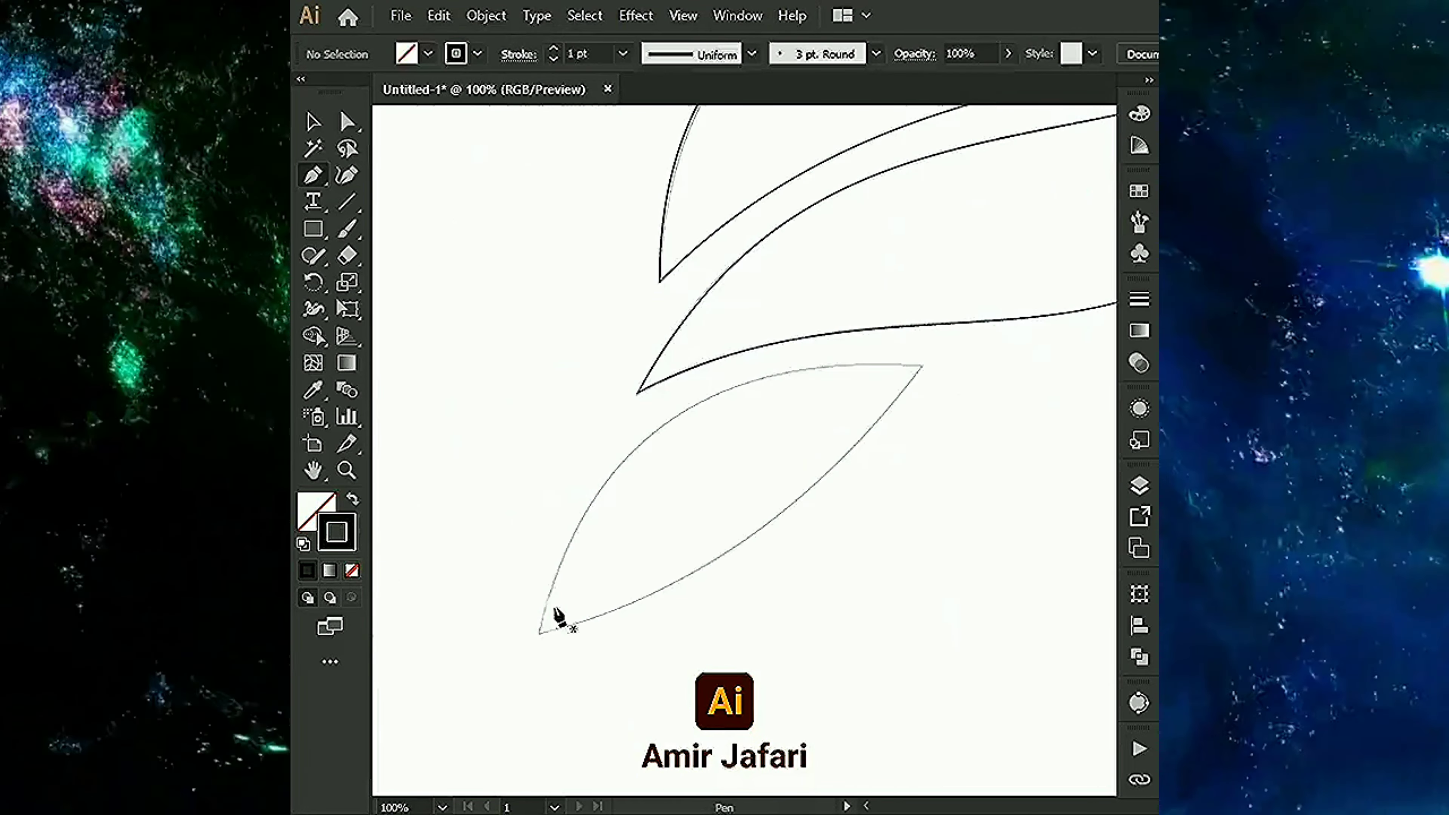
# Trace the lower leaf from its bottom point to its tip, then briefly check the sketch layer
pyautogui.click(539, 634)
pyautogui.click(919, 364)
pyautogui.moveTo(668, 428); pyautogui.dragTo(668, 429)
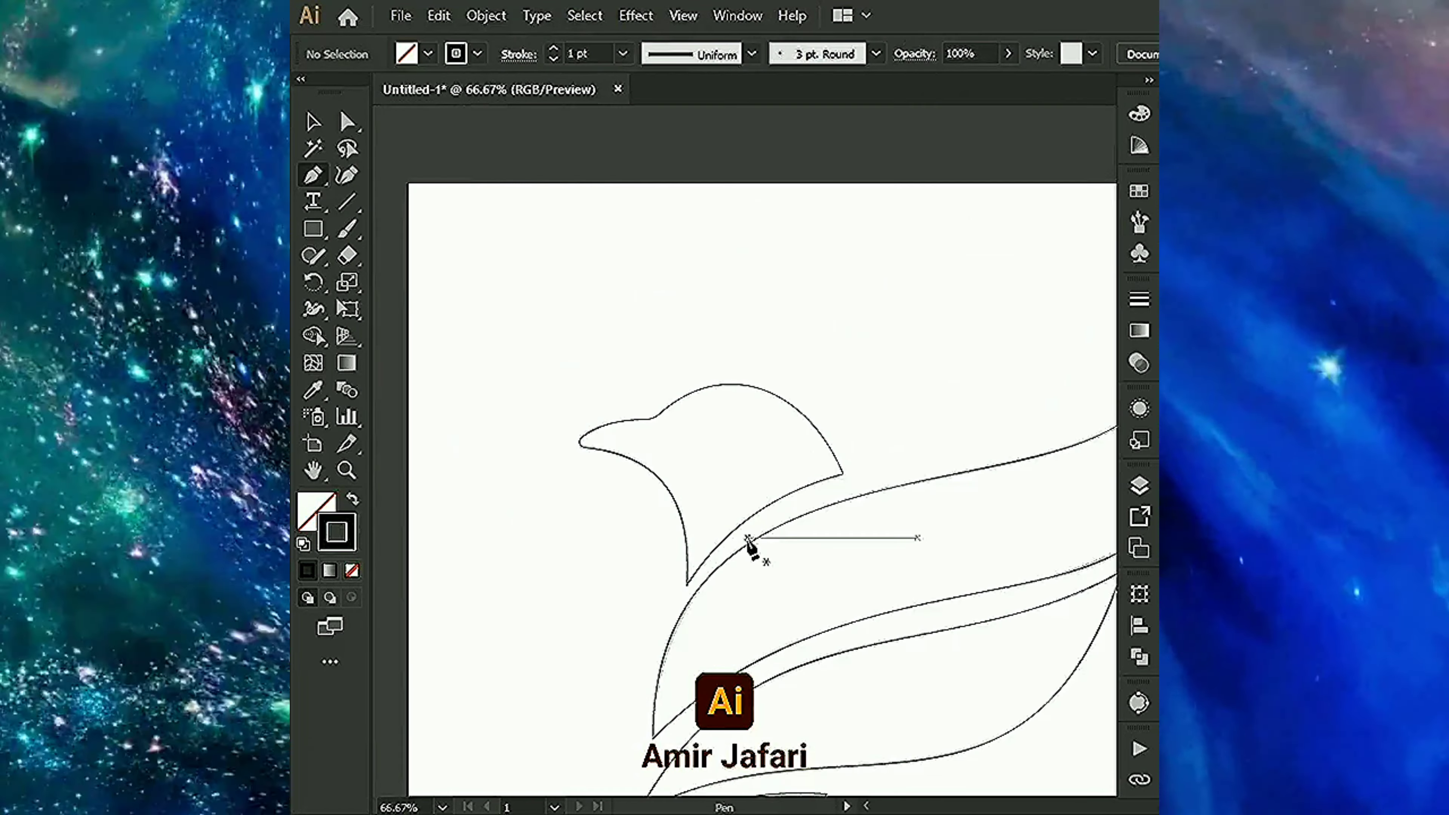
pyautogui.click(1139, 486)
pyautogui.click(1035, 628)
pyautogui.press('Escape')
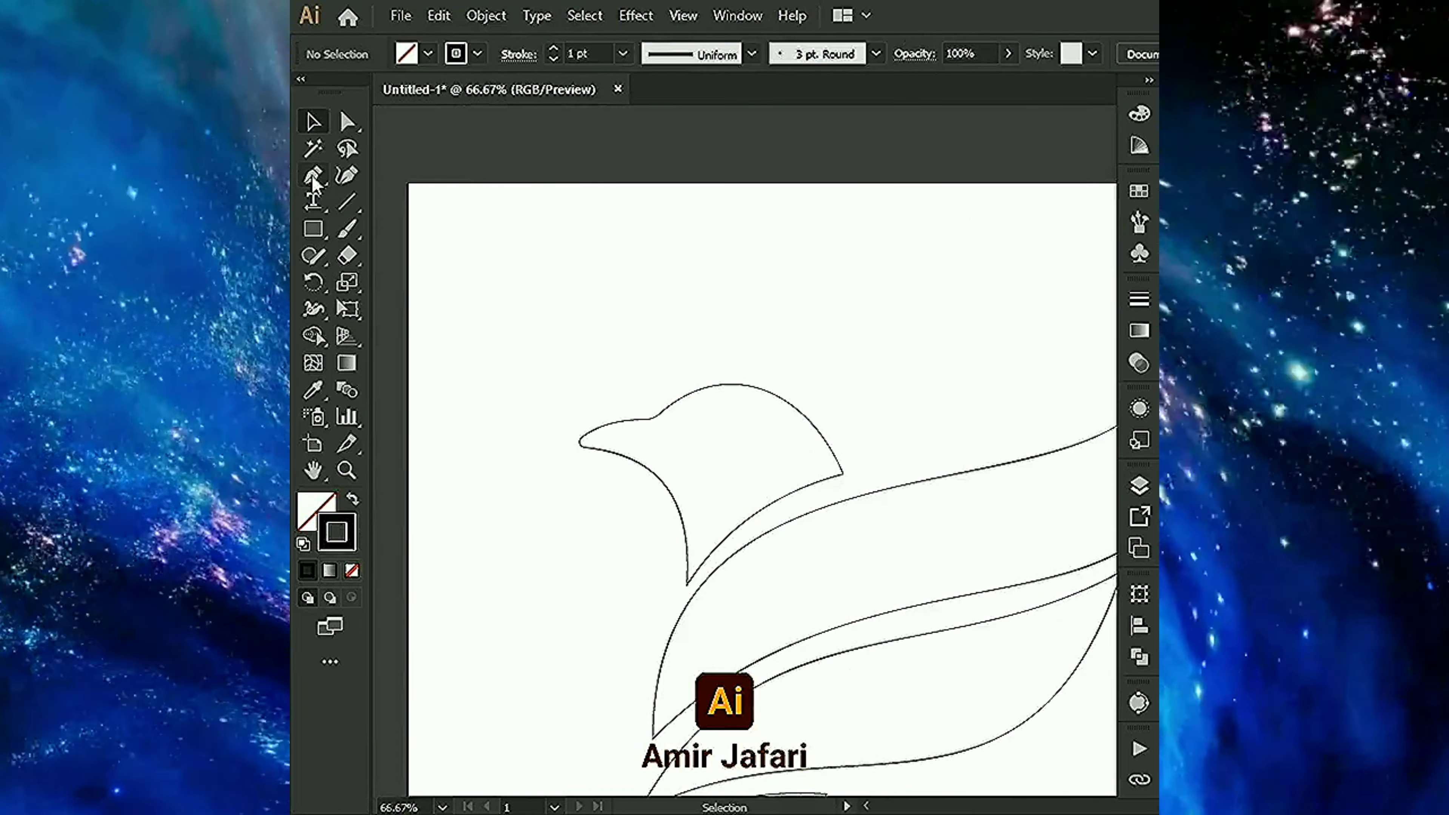
# Draw an inner curve from the beak tip across the head, separating beak and crown
pyautogui.scroll(2, 596, 449)
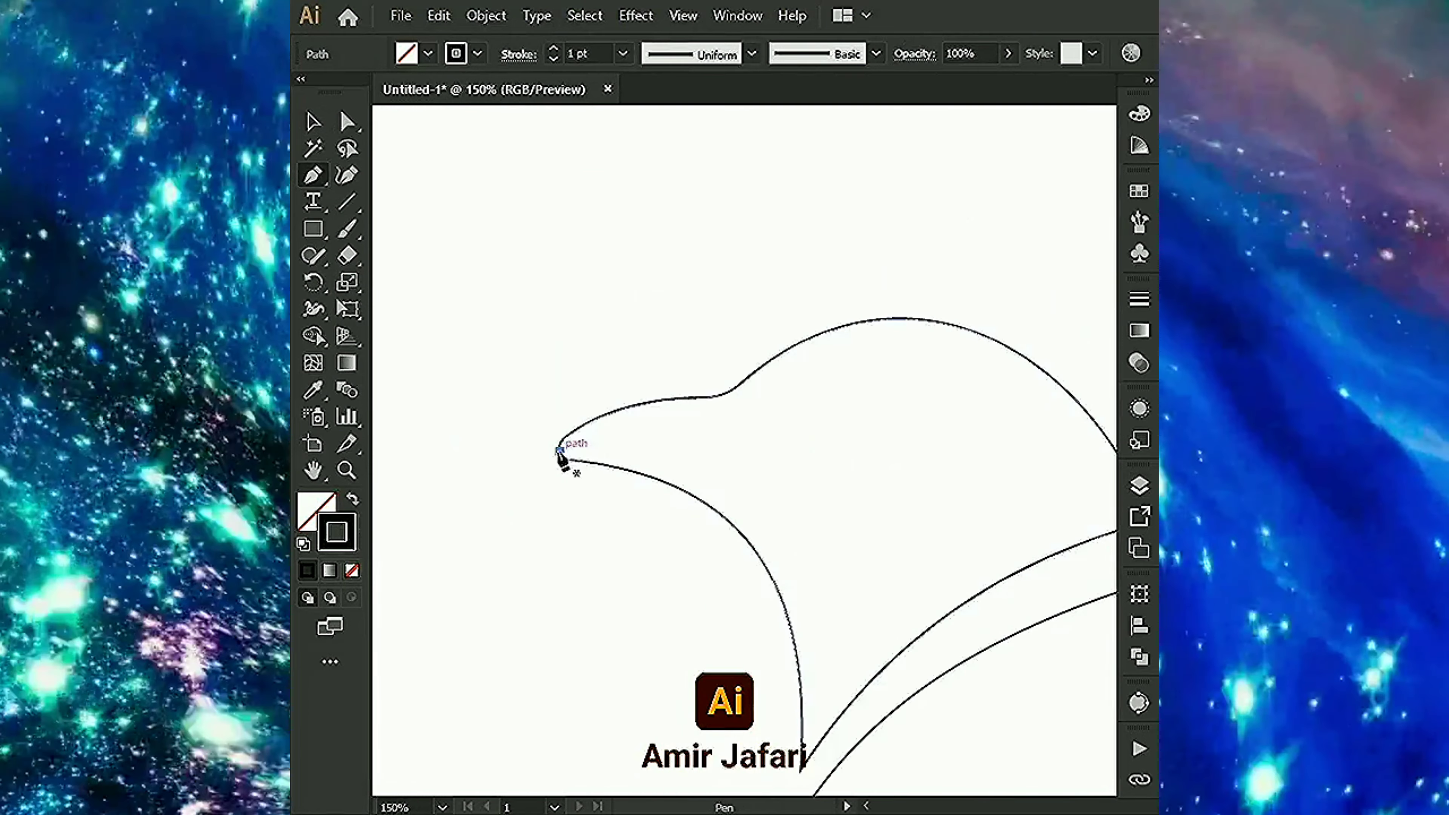
pyautogui.click(561, 457)
pyautogui.moveTo(919, 544); pyautogui.dragTo(804, 420)
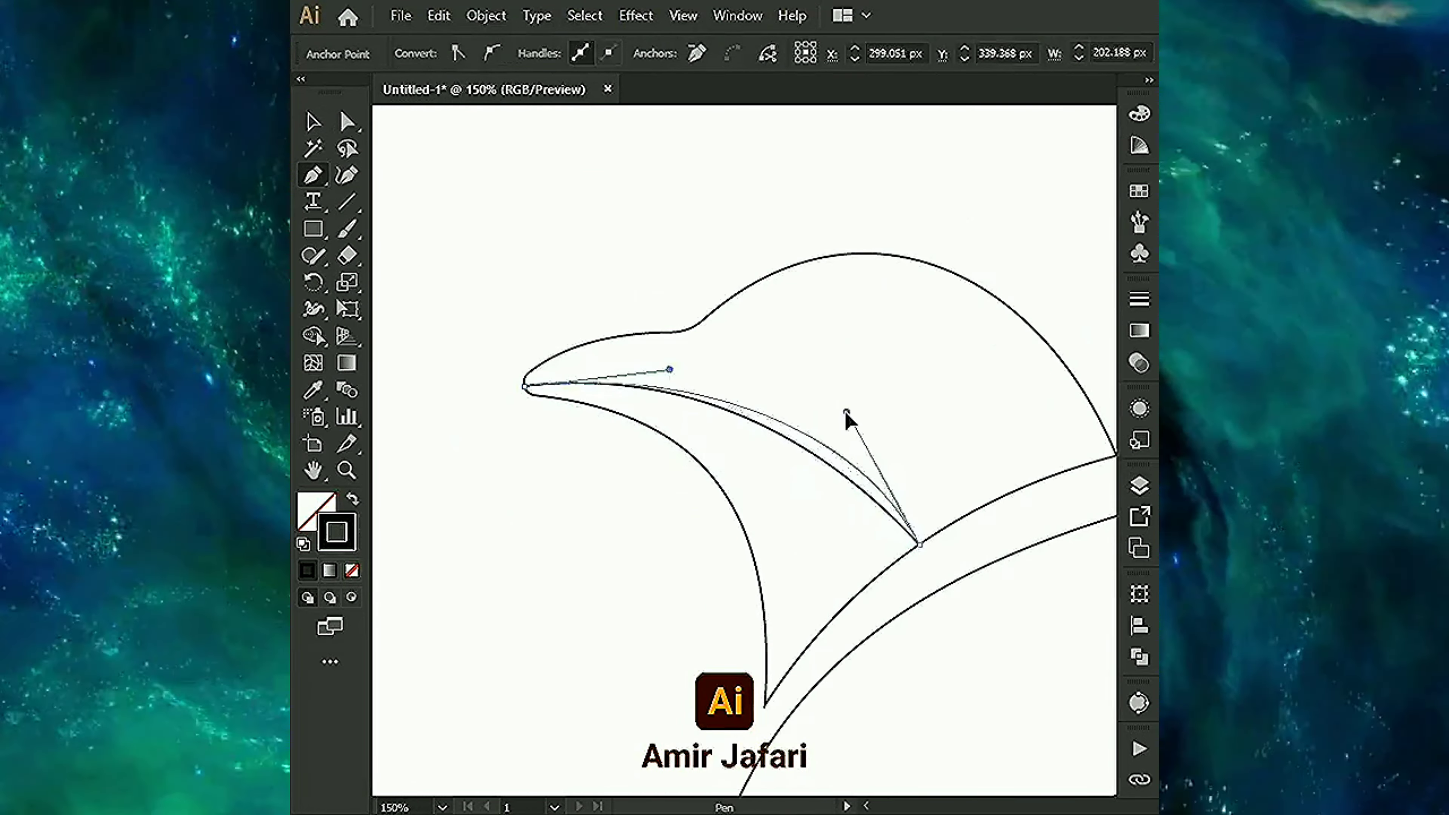
pyautogui.keyDown('ctrl'); pyautogui.click(711, 360); pyautogui.keyUp('ctrl')
pyautogui.click(1053, 476)
pyautogui.moveTo(905, 379); pyautogui.dragTo(825, 323)
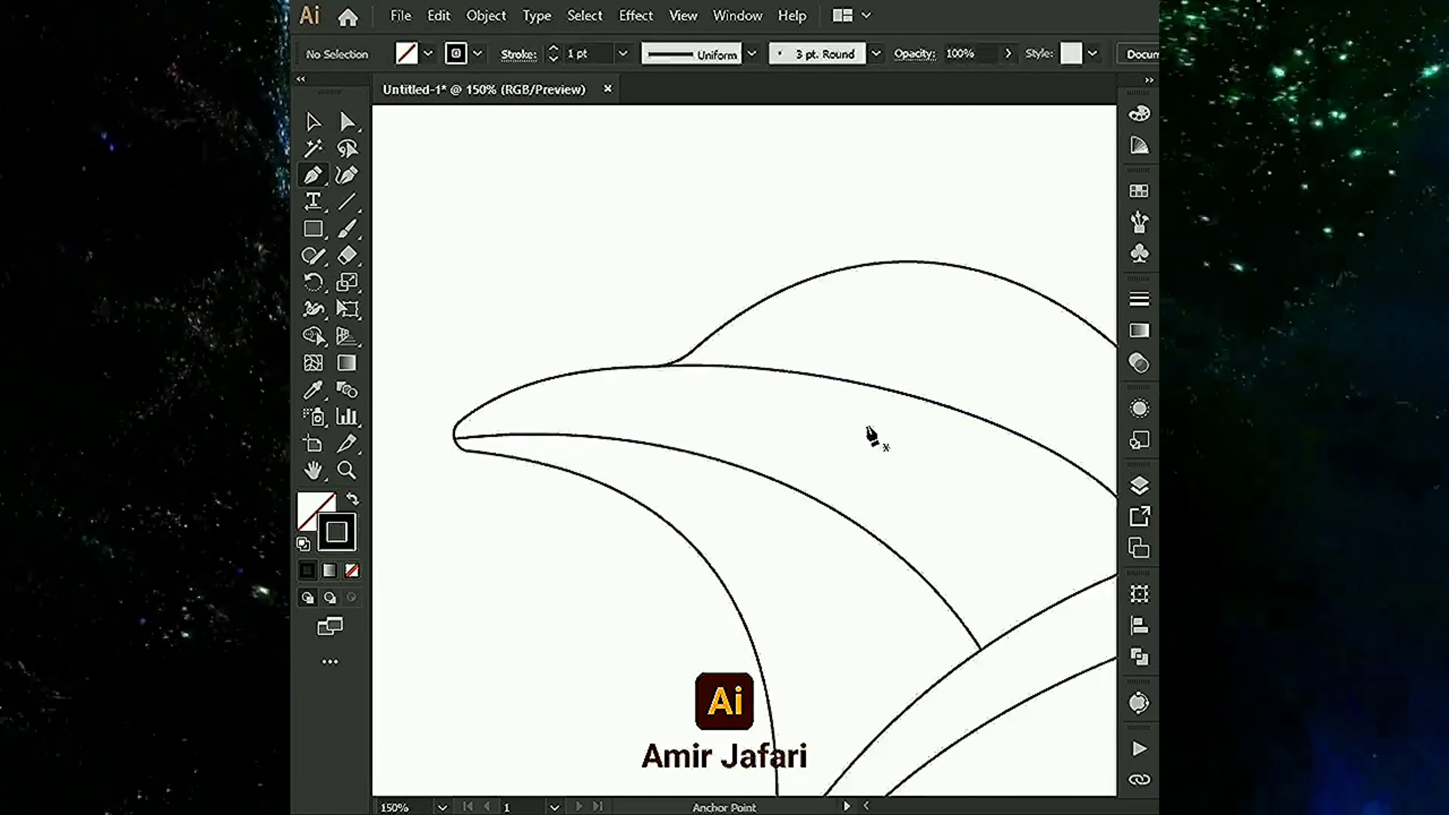
# Start a new feather line at the wing's lower-left, ending at the top-right feather tip
pyautogui.keyDown('ctrl'); pyautogui.click(709, 502); pyautogui.keyUp('ctrl')
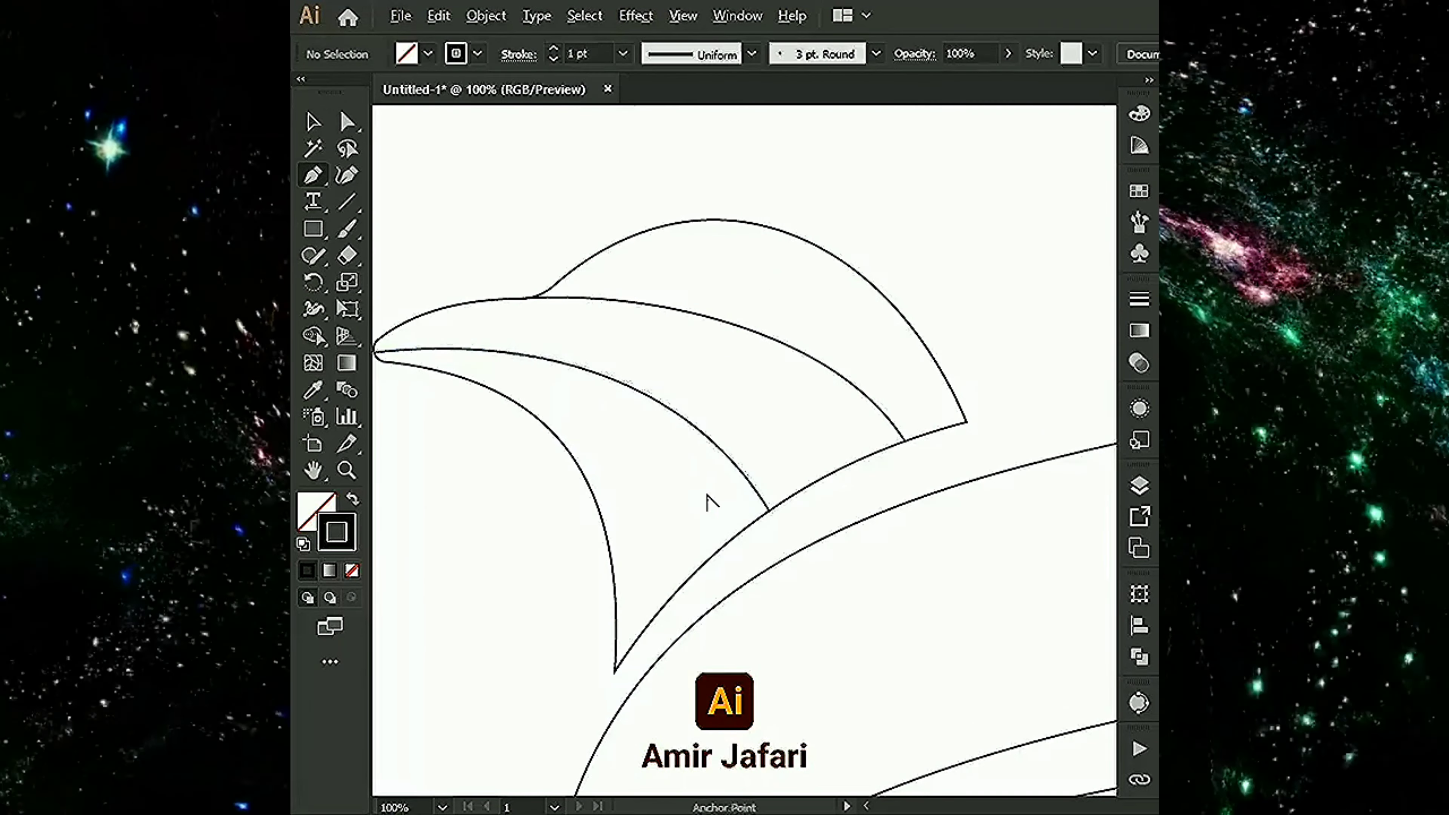
pyautogui.hotkey('ctrl', '-')
pyautogui.hotkey('ctrl', '-')
pyautogui.moveTo(779, 396); pyautogui.dragTo(780, 425)
pyautogui.click(1030, 169)
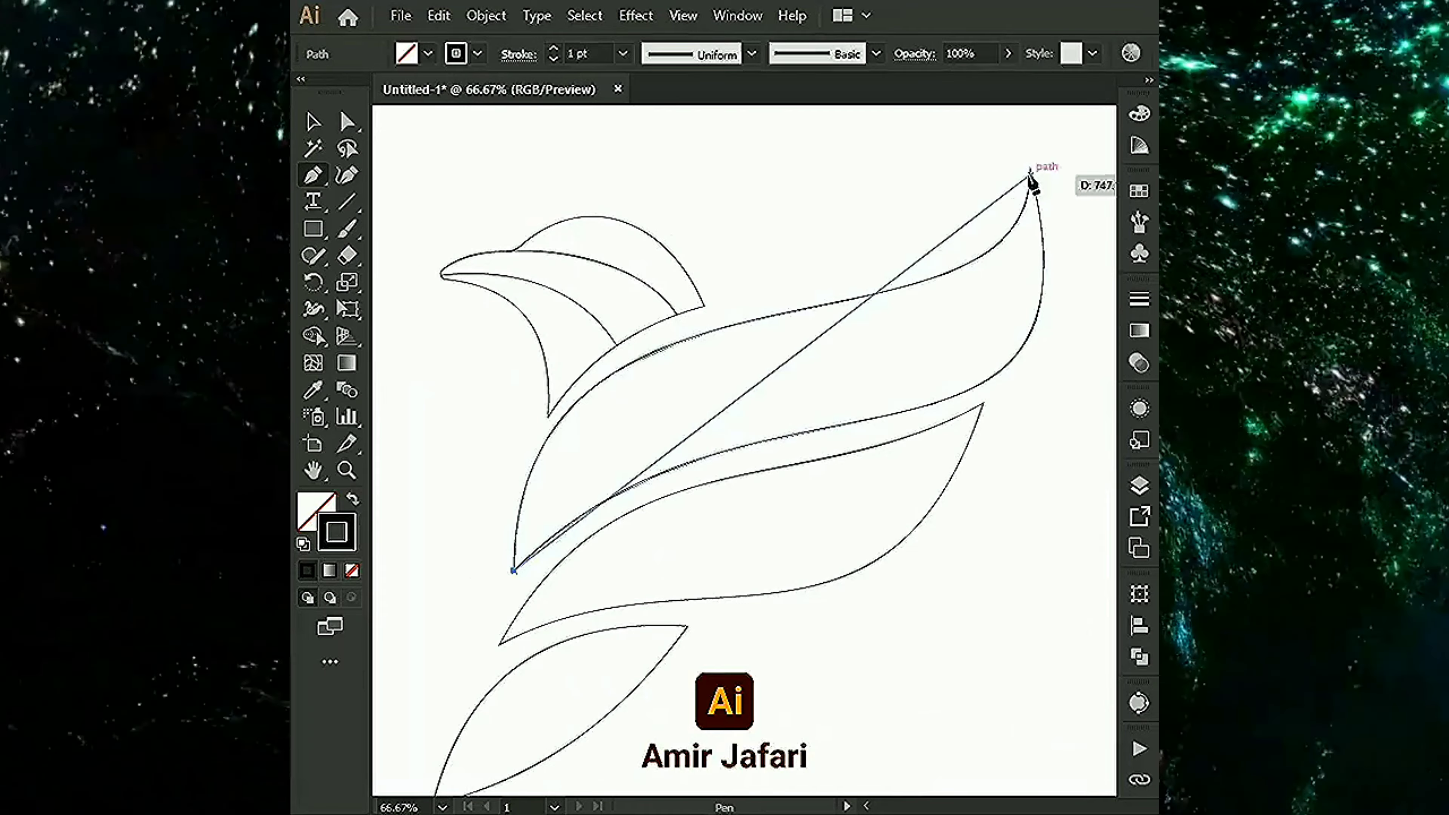
# Bend the new lines into curved feather edges that split the upper wing into strands
pyautogui.moveTo(515, 571); pyautogui.dragTo(599, 245)
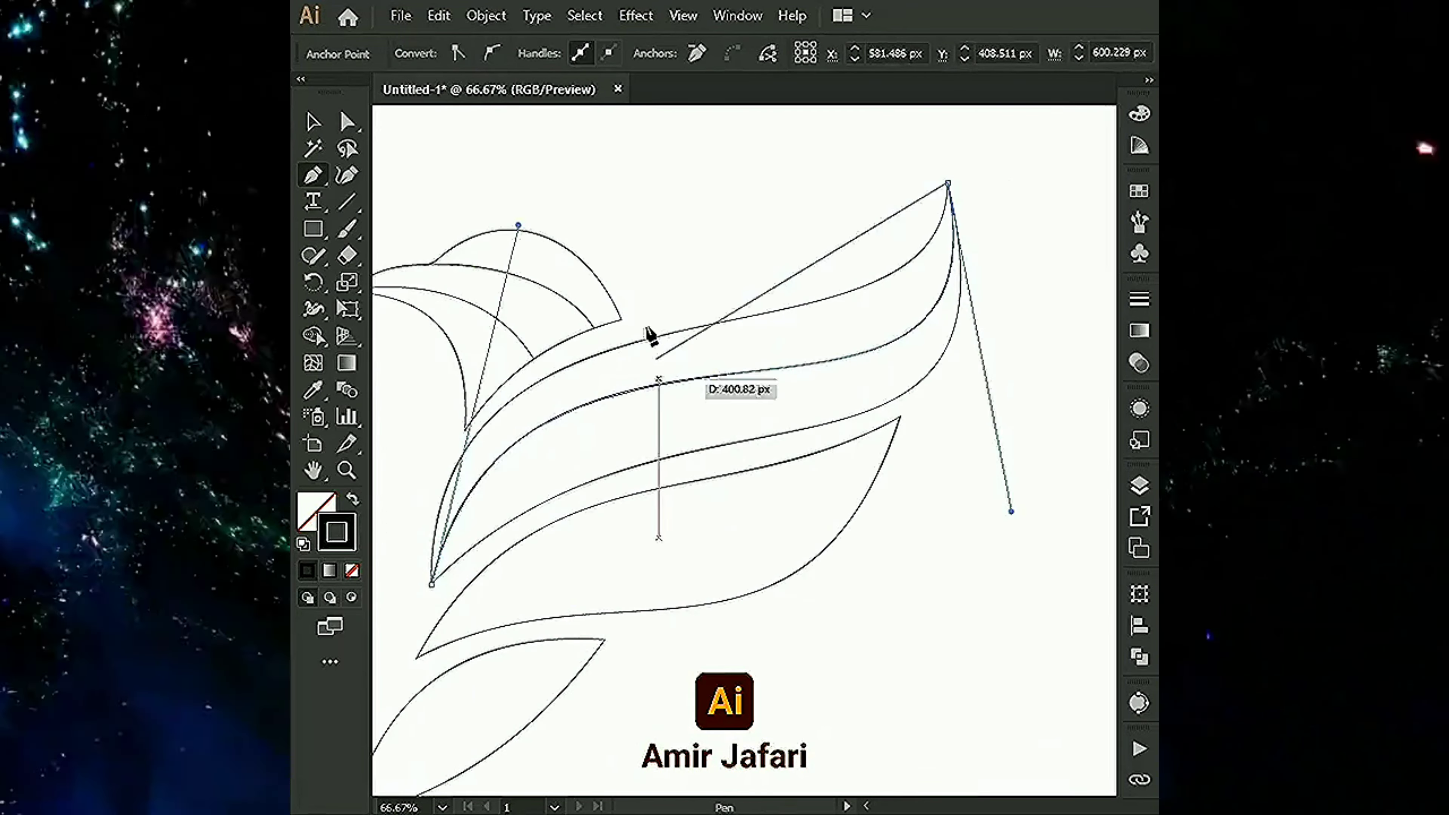
pyautogui.moveTo(922, 378); pyautogui.dragTo(585, 528)
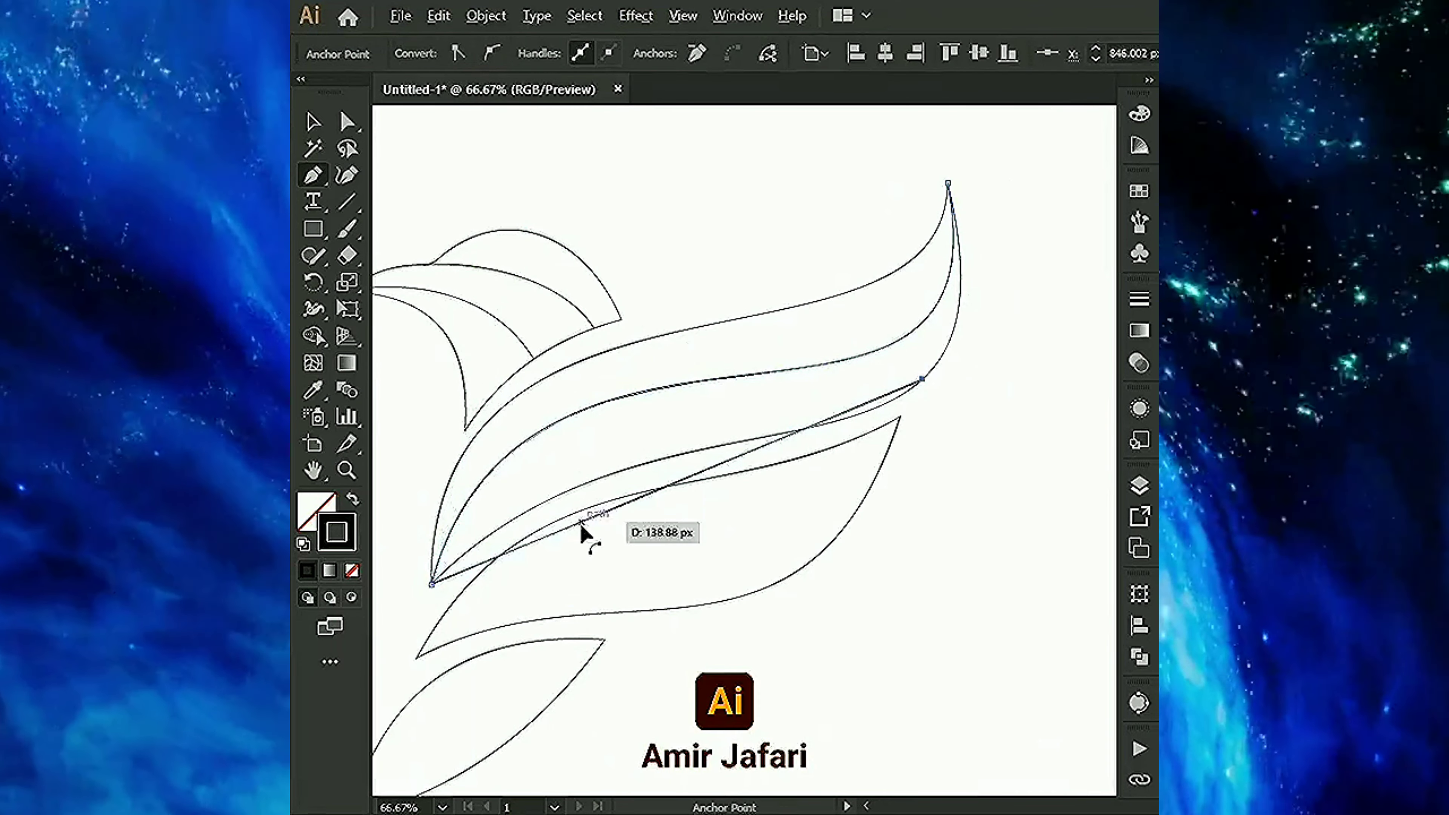
pyautogui.moveTo(560, 436); pyautogui.dragTo(774, 483)
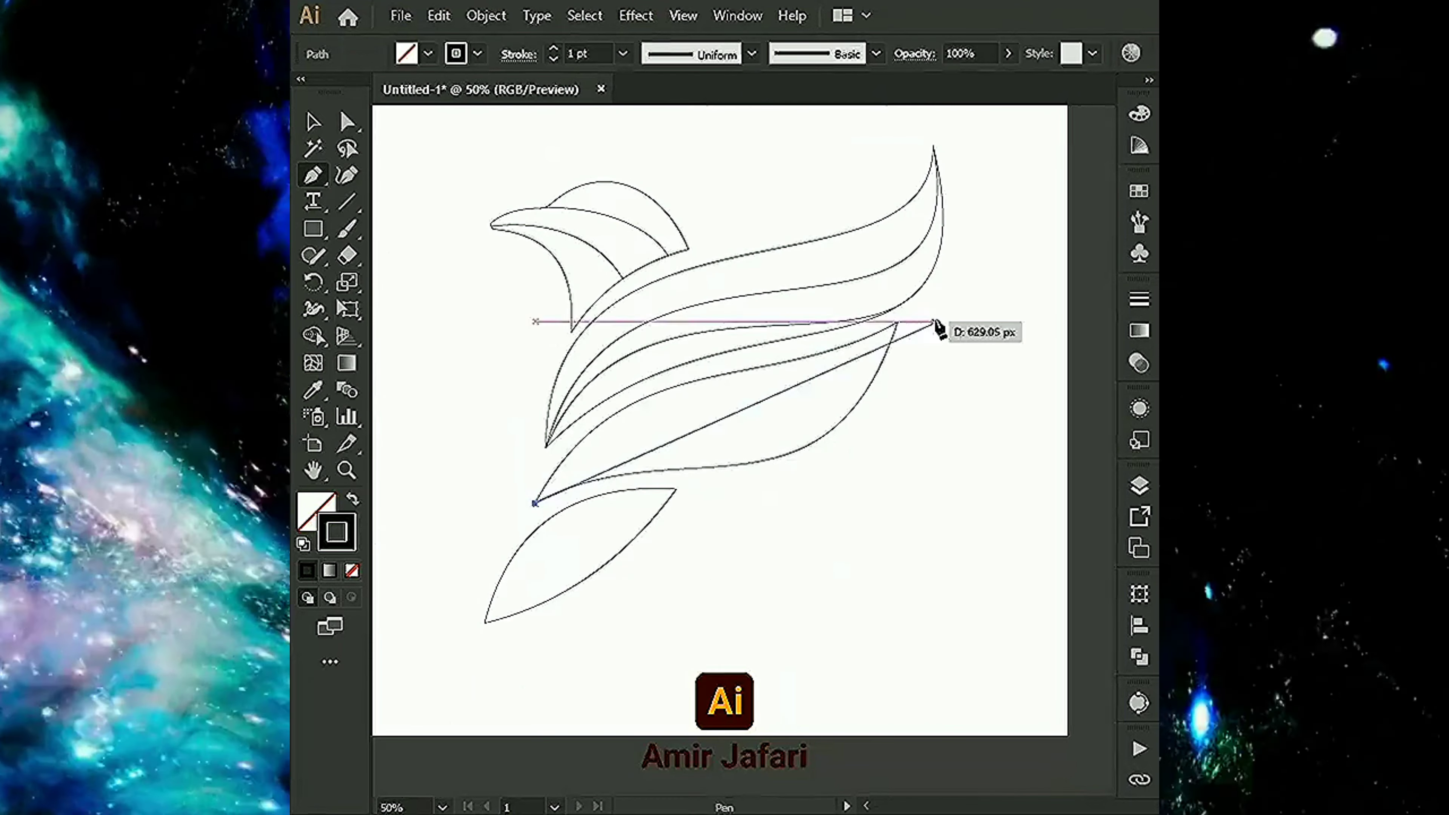
pyautogui.moveTo(857, 361); pyautogui.dragTo(870, 490)
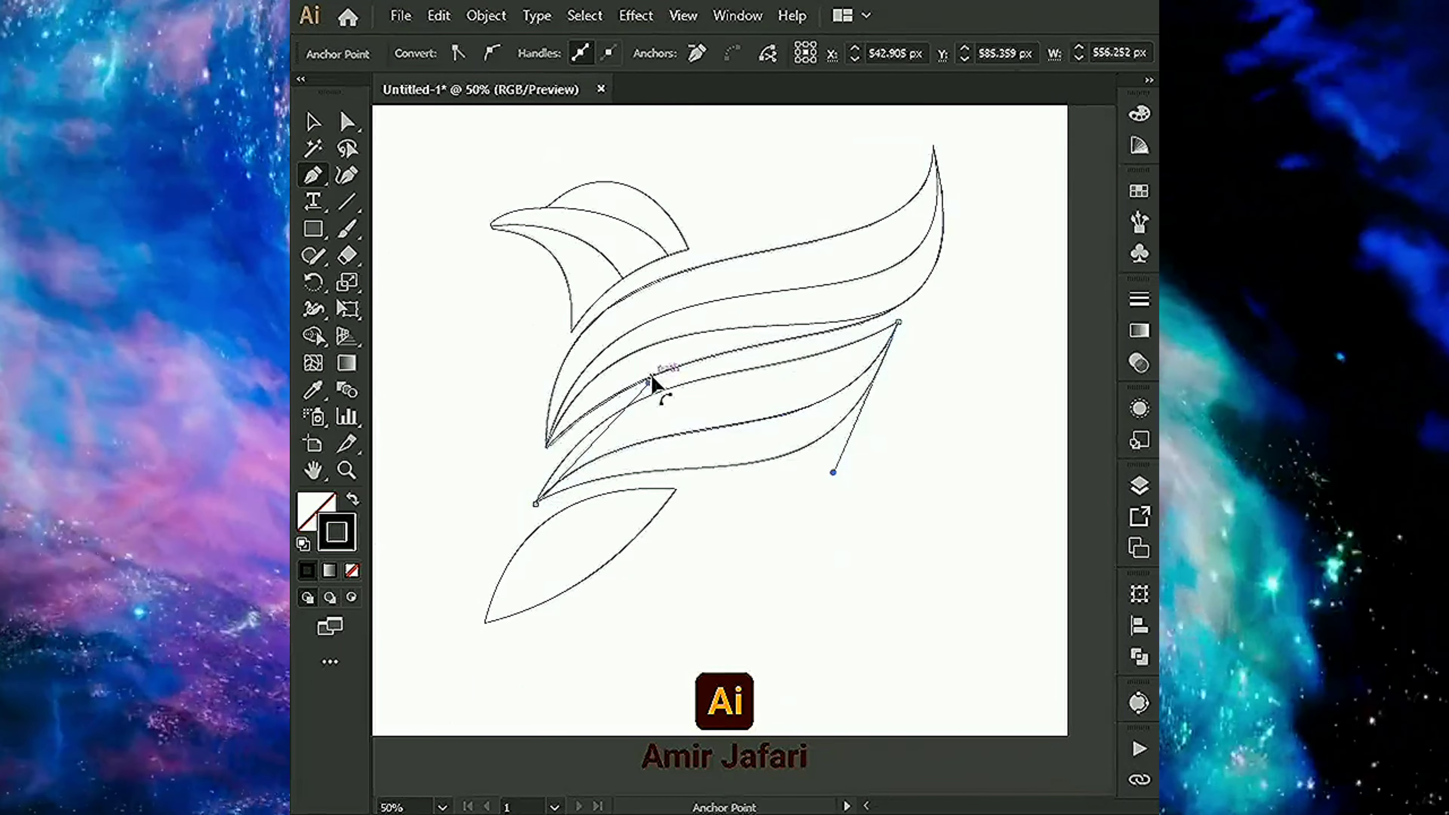
pyautogui.hotkey('ctrl', '+')
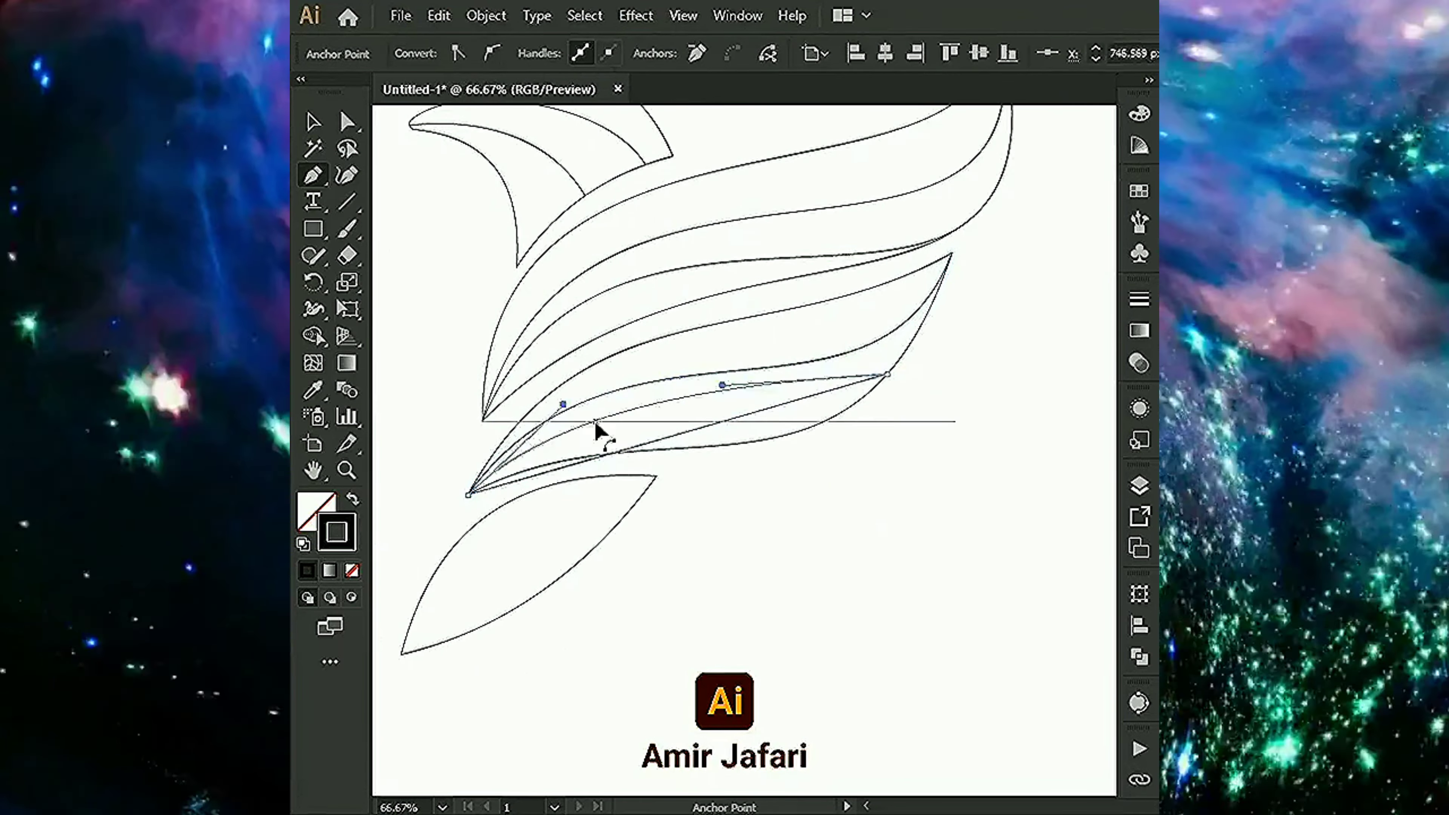
pyautogui.moveTo(595, 426); pyautogui.dragTo(784, 480)
# Check the lower feather curves' handles and joins in Outline mode, then return to Preview
pyautogui.hotkey('ctrl', '+')
pyautogui.hotkey('ctrl', '+')
pyautogui.hotkey('ctrl', '+')
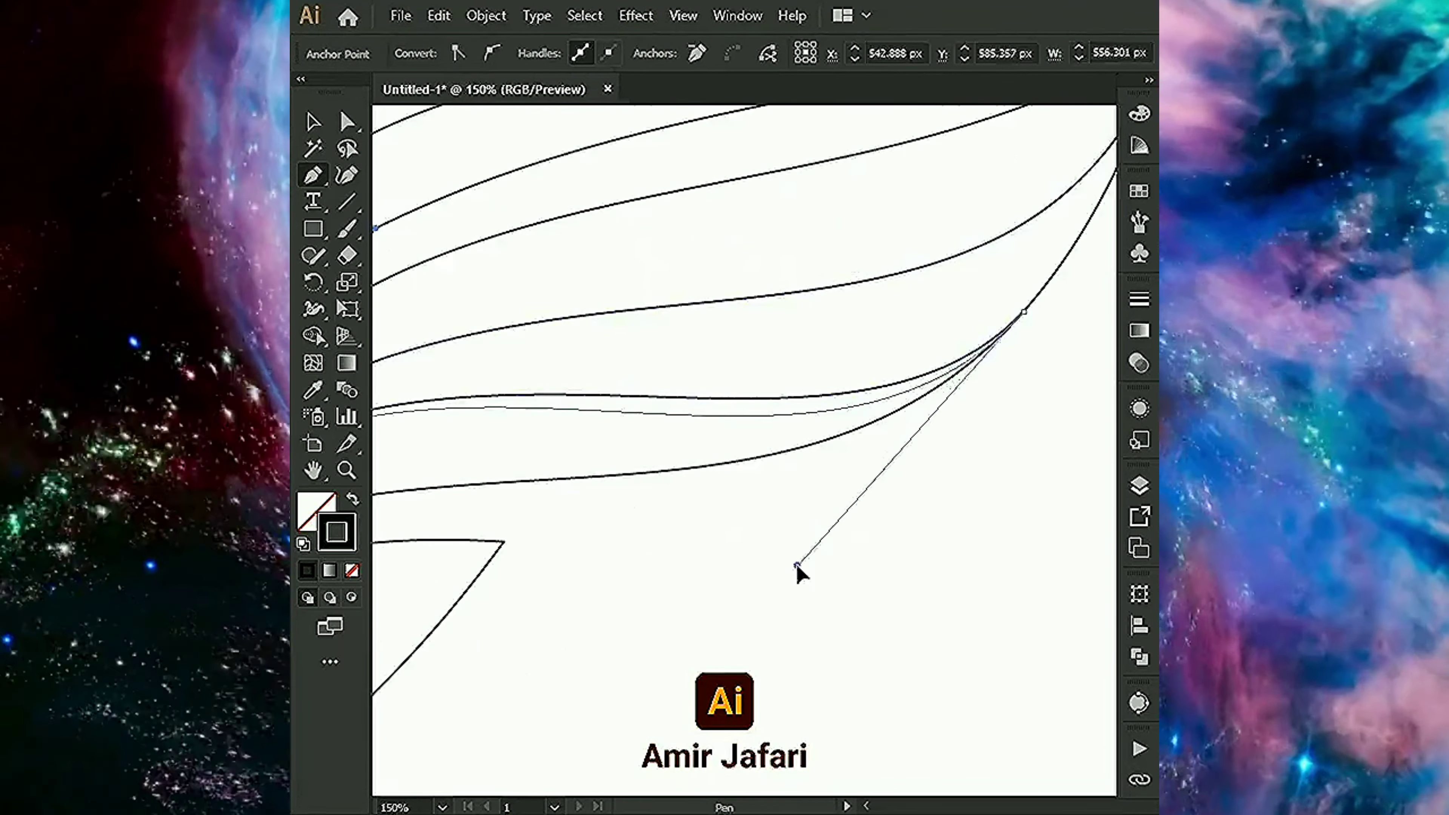
pyautogui.hotkey('ctrl', 'y')
pyautogui.moveTo(797, 572)
pyautogui.mouseDown()
pyautogui.moveTo(970, 577)
pyautogui.moveTo(950, 552)
pyautogui.mouseUp()
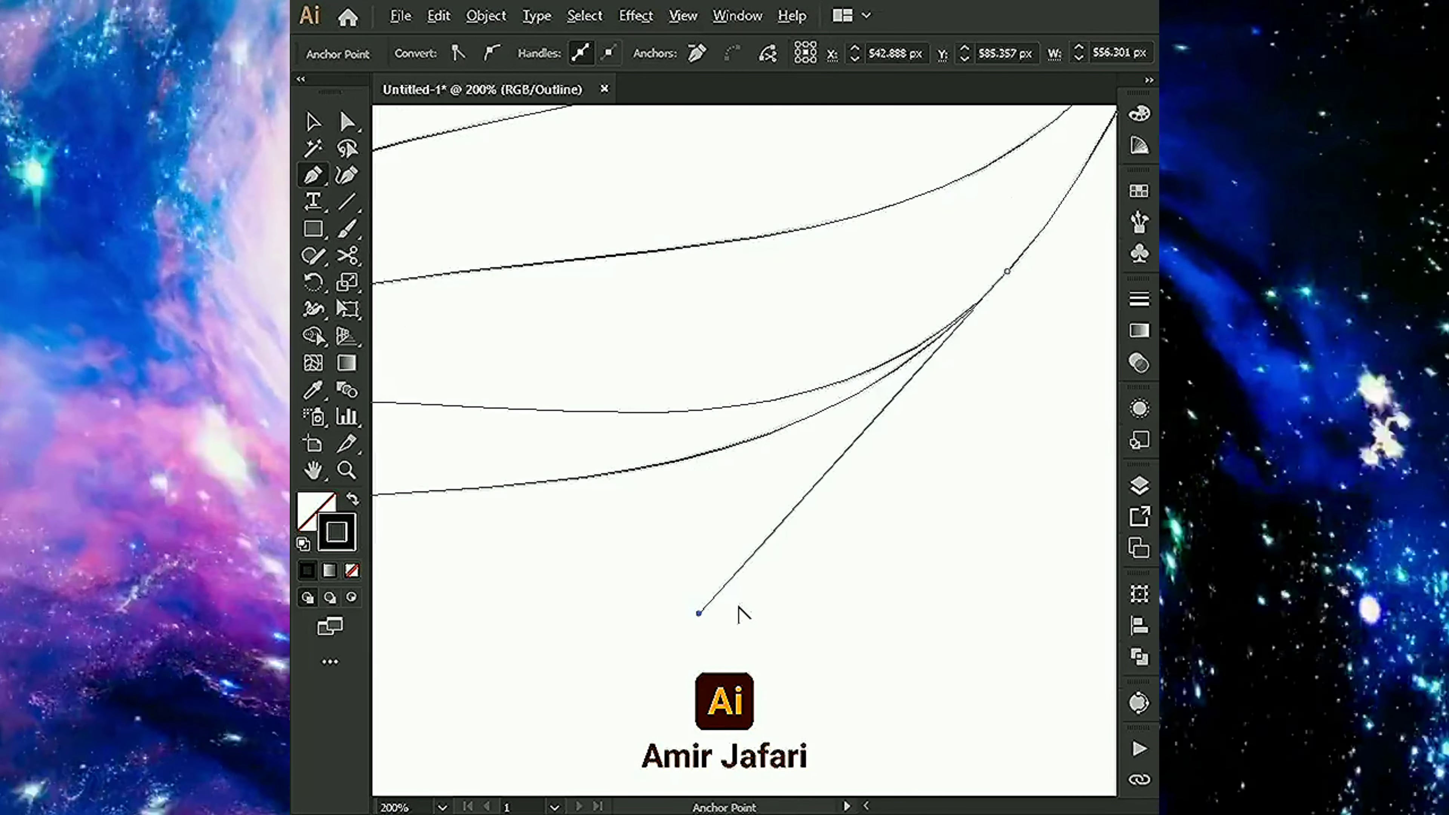
pyautogui.hotkey('ctrl', '-')
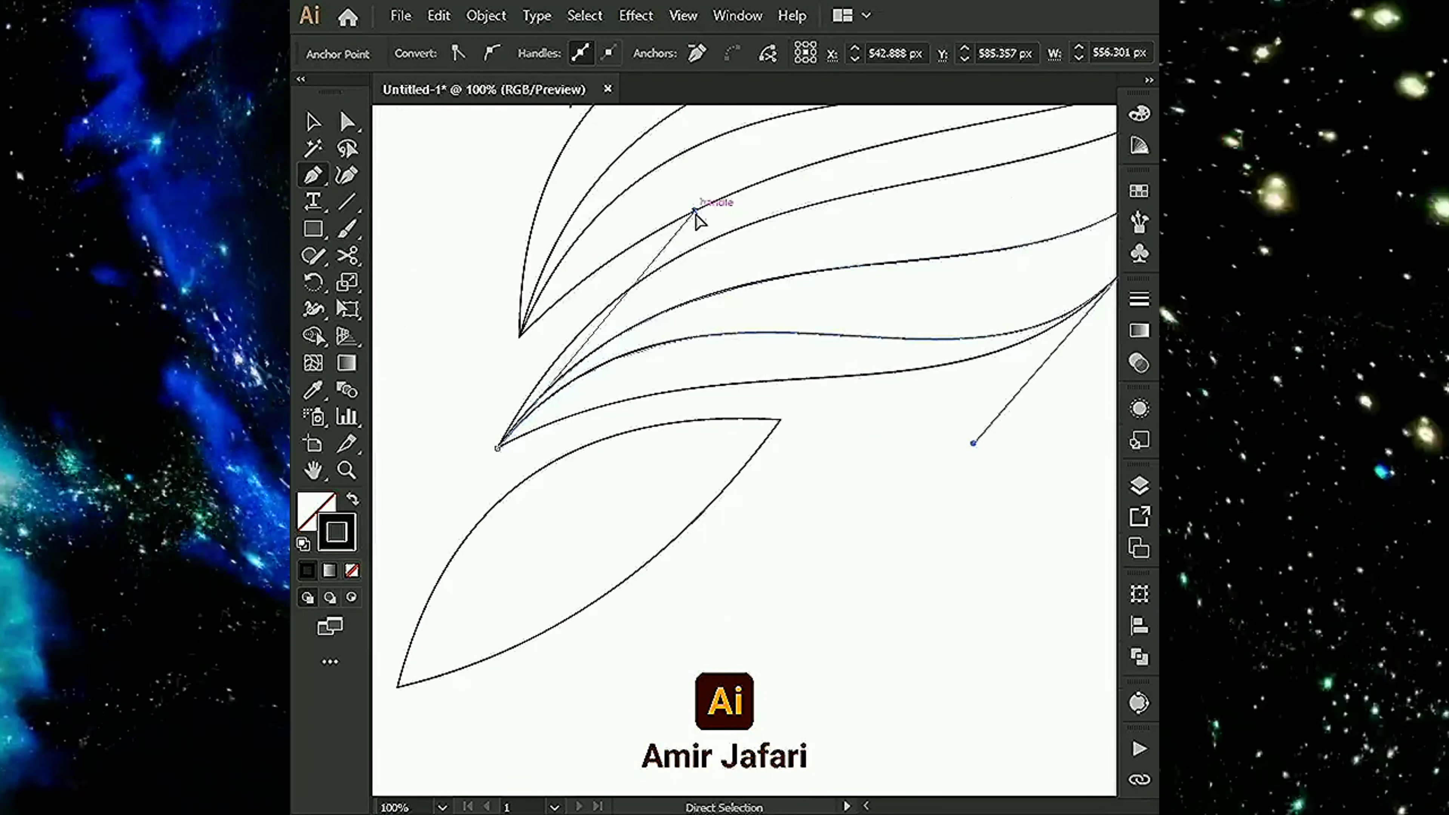
pyautogui.hotkey('ctrl', '-')
pyautogui.hotkey('ctrl', 'y')
# Draw a curved dividing line inside the lower leaf from its bottom point to its tip
pyautogui.click(647, 530)
pyautogui.hotkey('ctrl', '+')
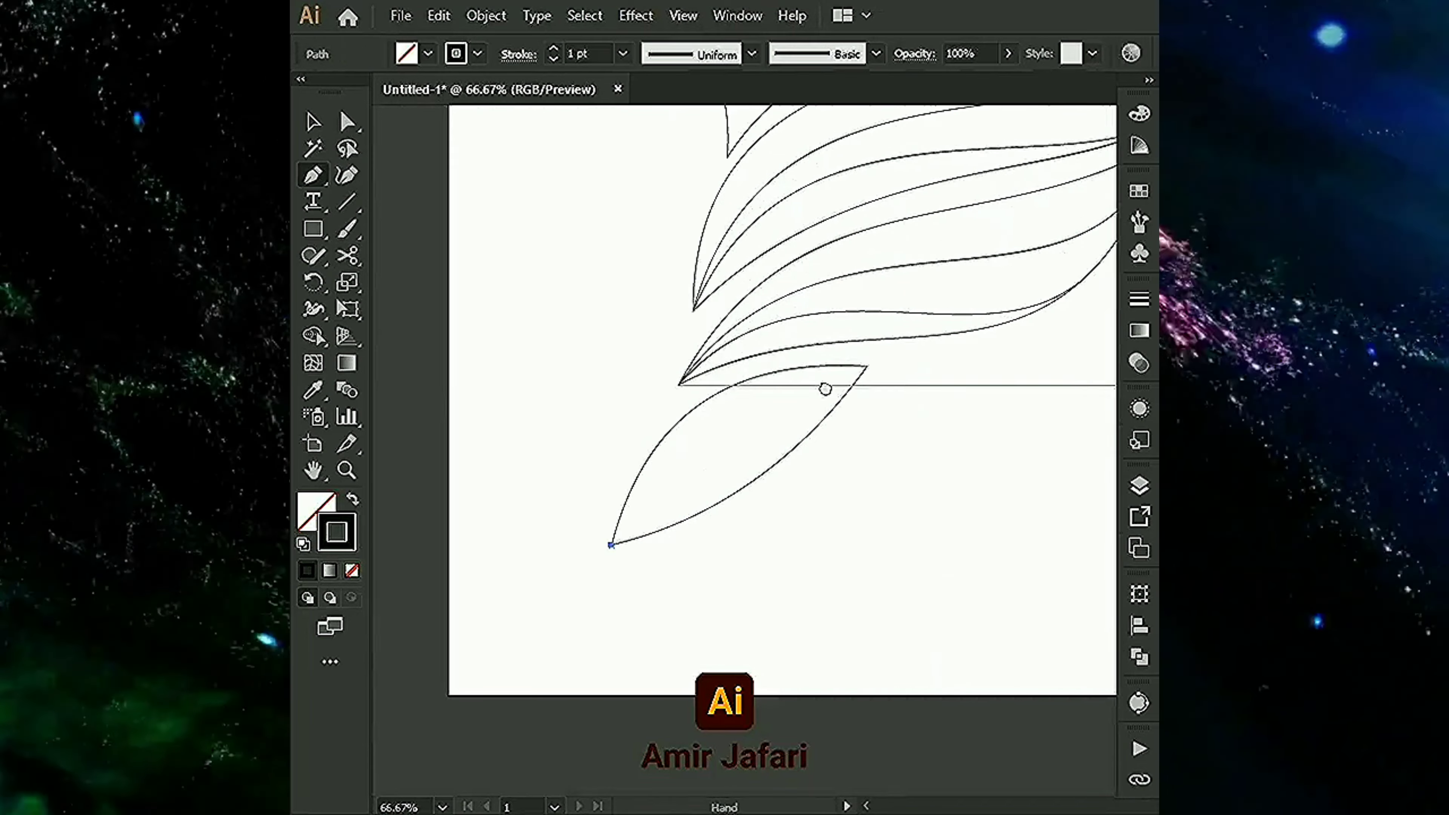
pyautogui.click(869, 365)
pyautogui.moveTo(721, 440)
pyautogui.mouseDown()
pyautogui.moveTo(810, 454)
pyautogui.moveTo(825, 435)
pyautogui.mouseUp()
pyautogui.hotkey('ctrl', '+')
pyautogui.moveTo(674, 512); pyautogui.dragTo(688, 463)
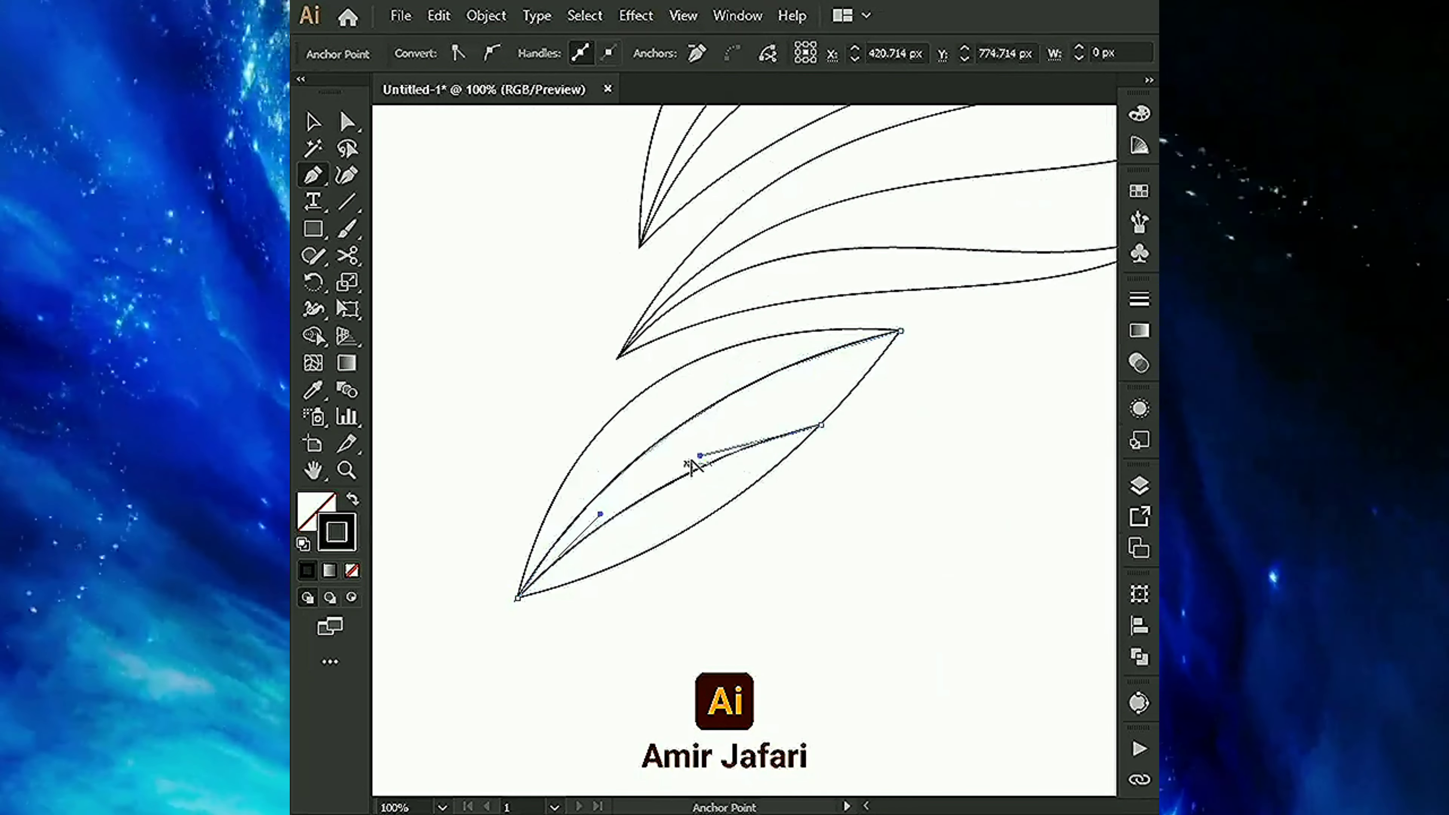
# Verify the leaf line's joins in Outline mode and build the head region into a separate shape
pyautogui.hotkey('ctrl', '+')
pyautogui.hotkey('ctrl', '+')
pyautogui.hotkey('ctrl', 'y')
pyautogui.hotkey('ctrl', 'y')
pyautogui.hotkey('ctrl', '-')
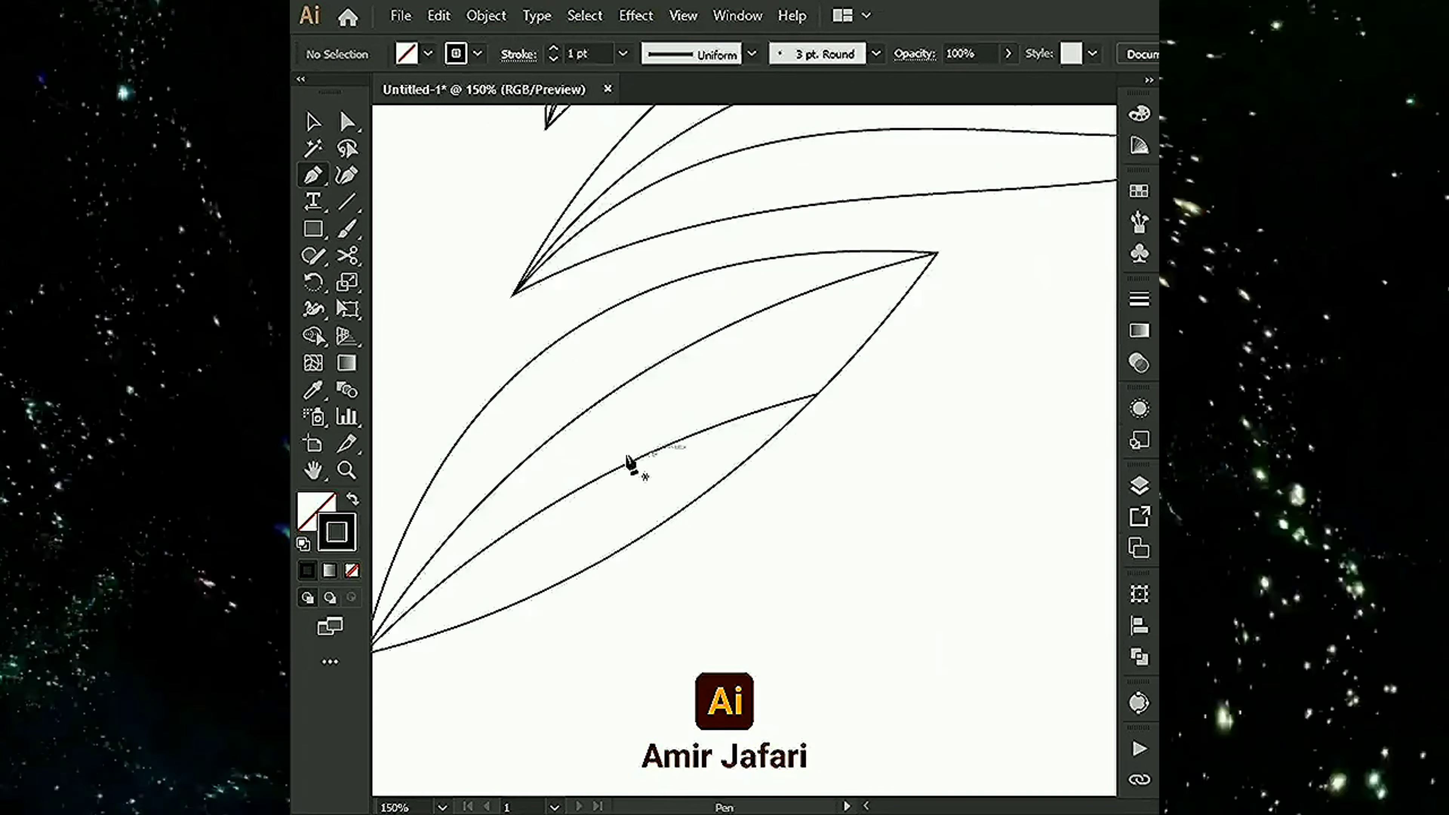
pyautogui.keyDown('ctrl'); pyautogui.click(720, 438); pyautogui.keyUp('ctrl')
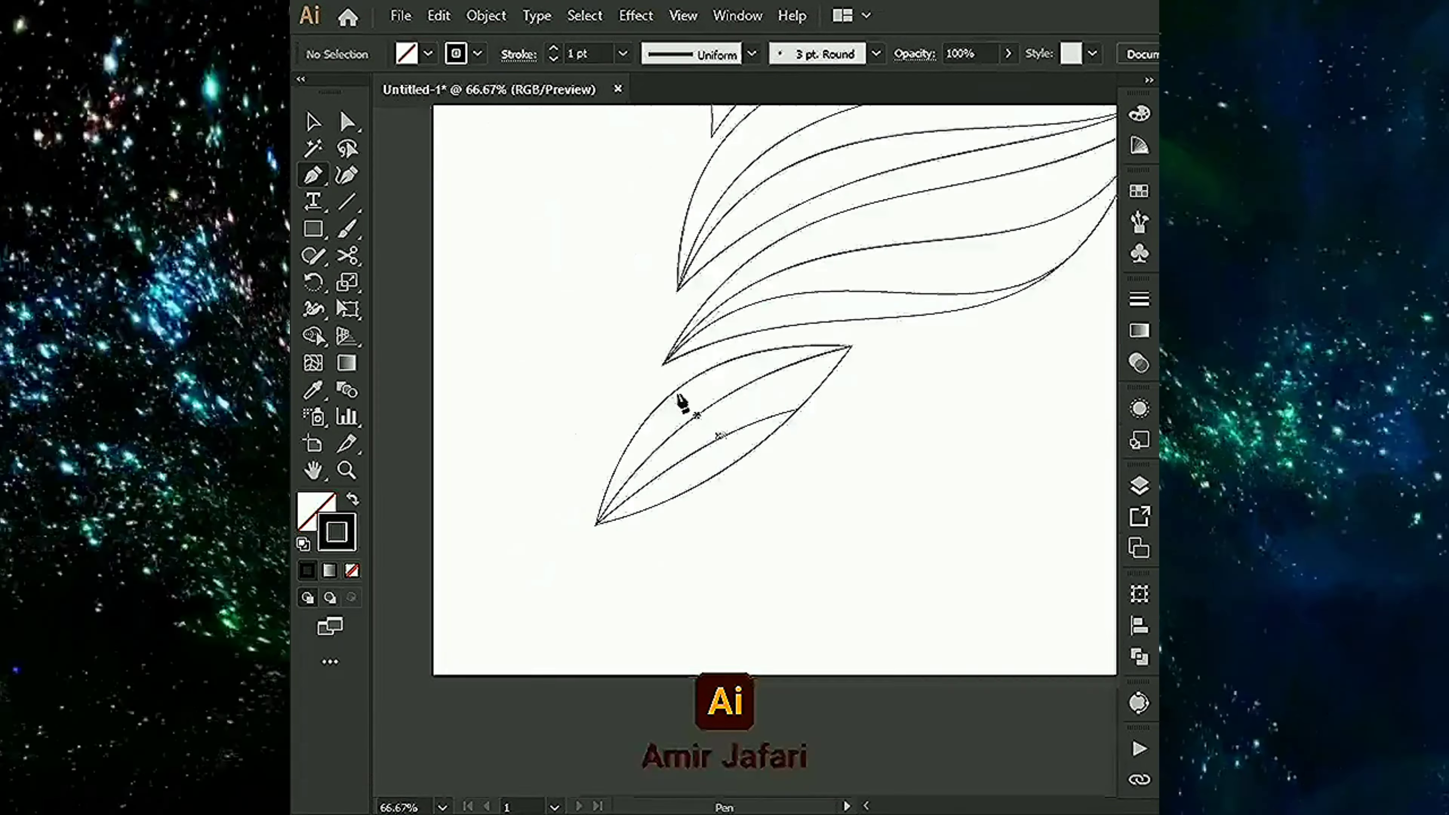
pyautogui.click(679, 210)
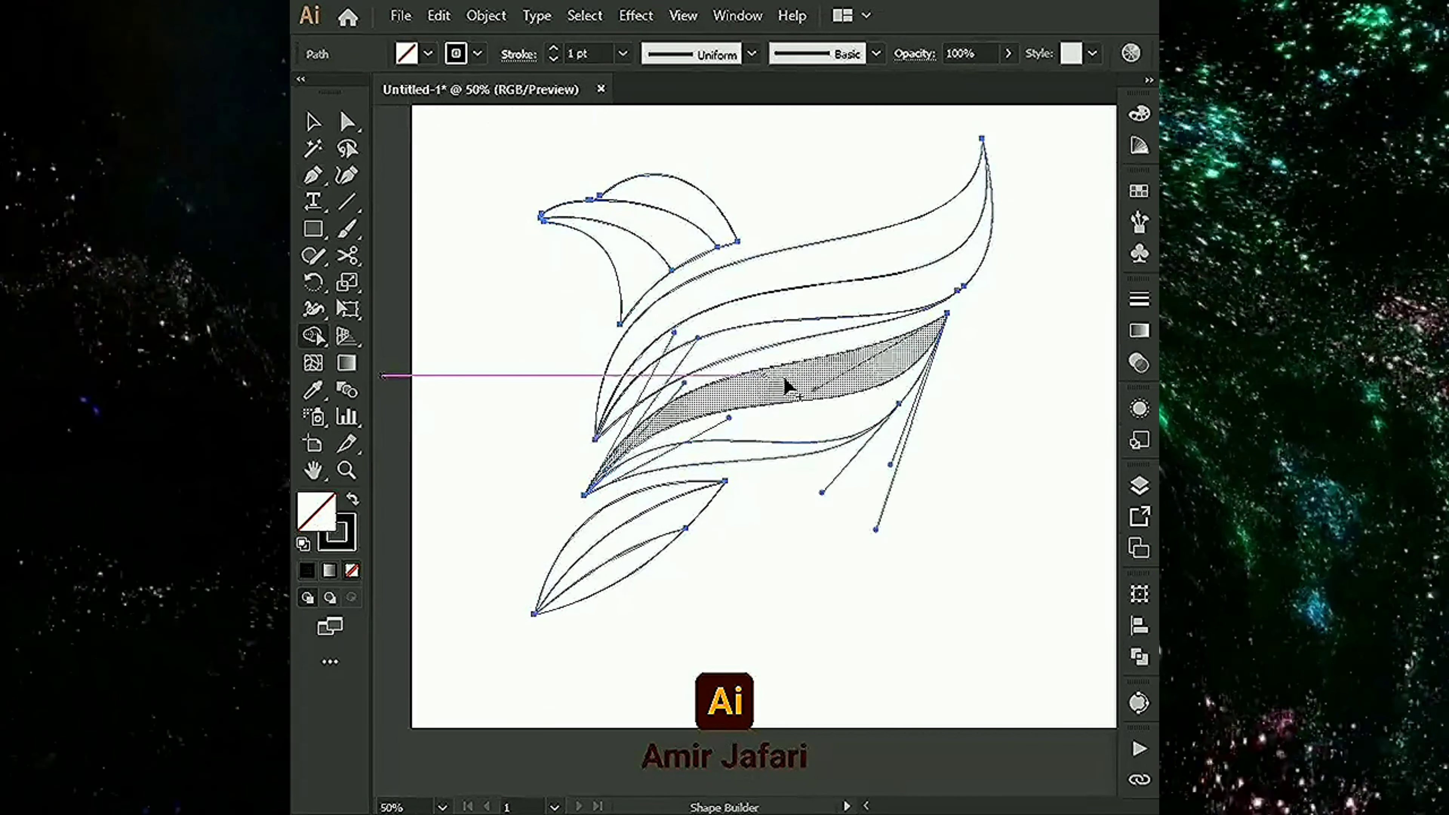
pyautogui.scroll(5, 647, 512)
pyautogui.scroll(5, 679, 550)
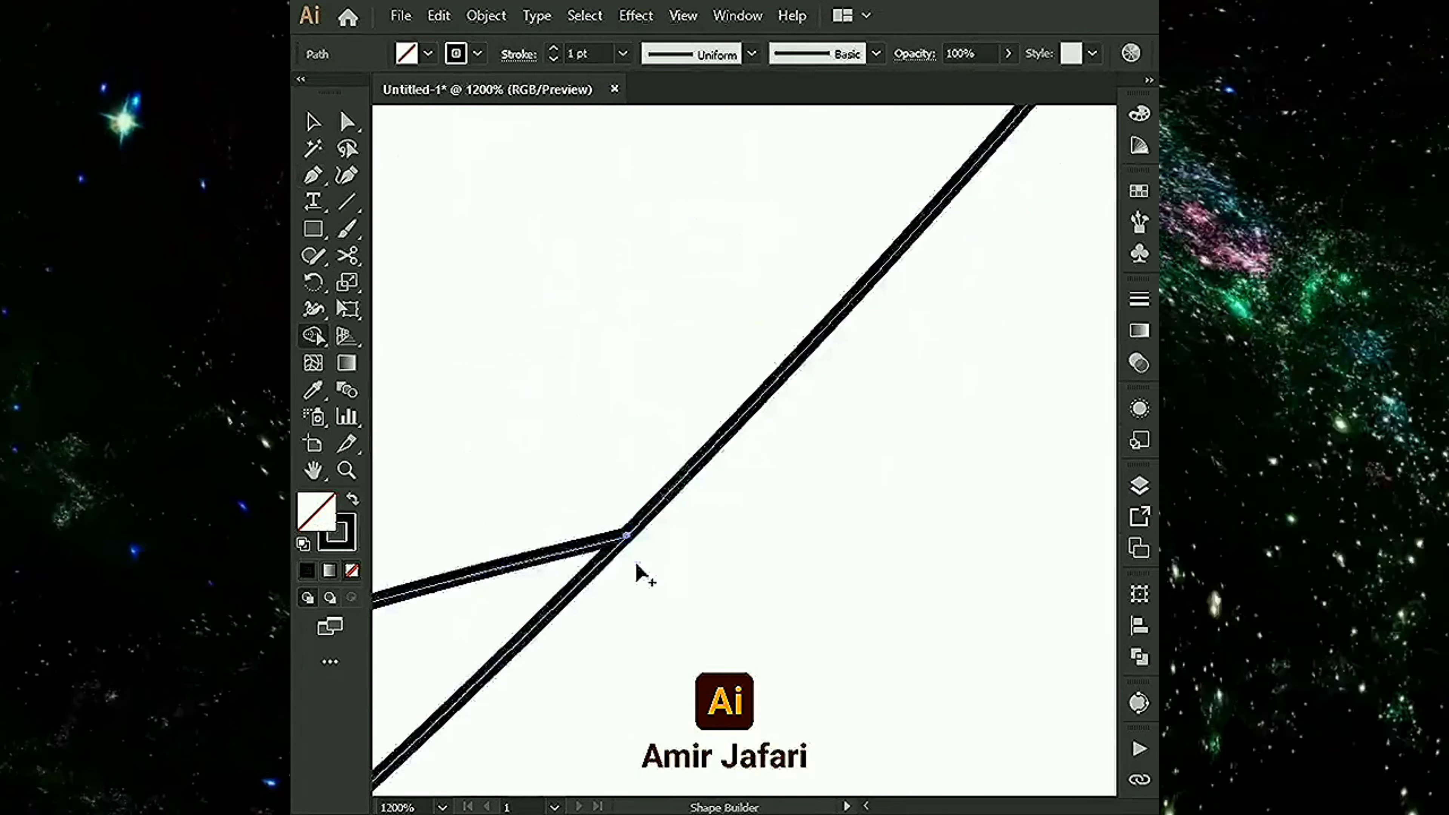
pyautogui.scroll(-5, 673, 545)
pyautogui.scroll(3, 550, 421)
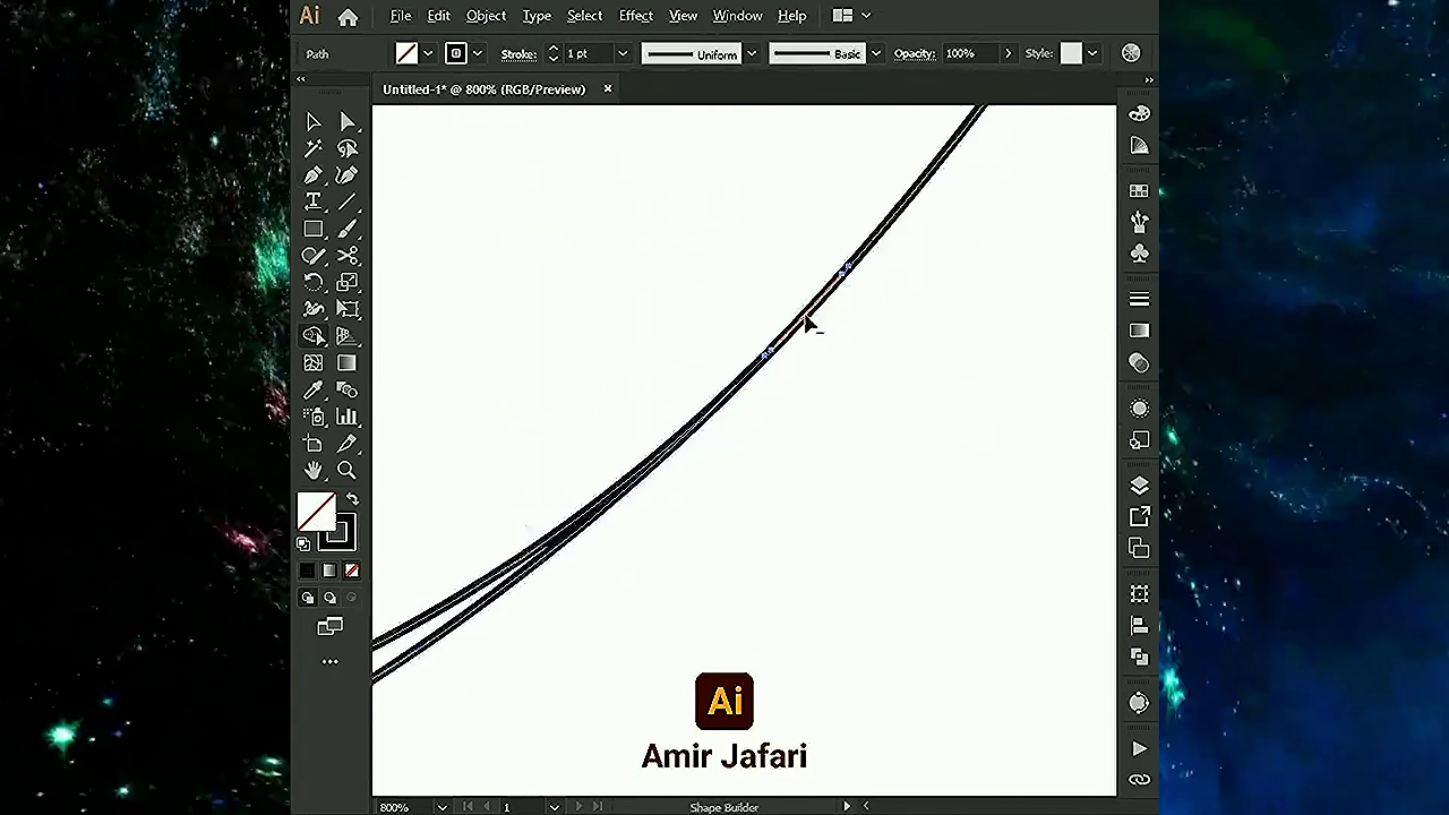
pyautogui.scroll(-3, 789, 314)
pyautogui.scroll(-2, 689, 534)
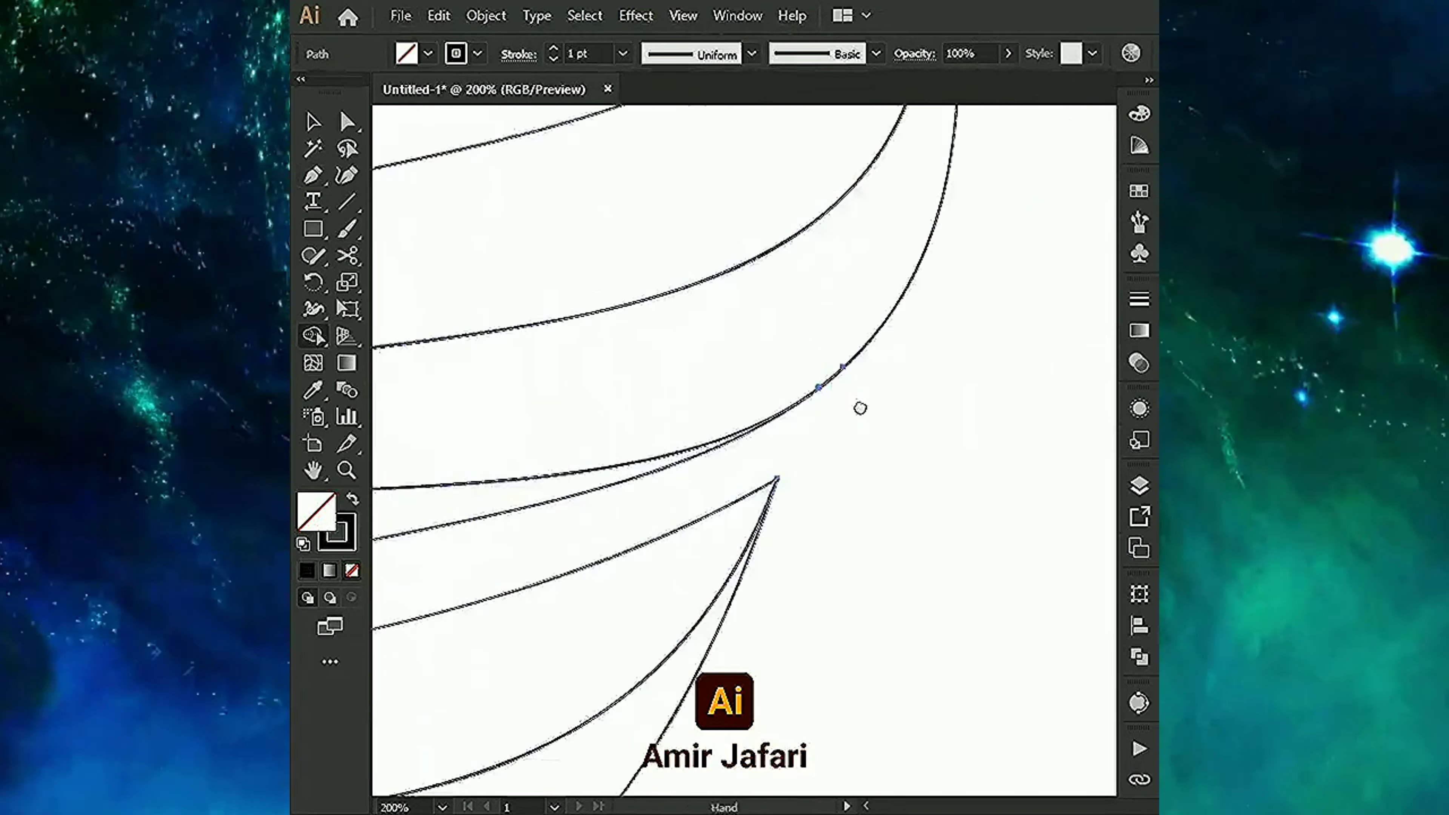
pyautogui.scroll(2, 857, 405)
pyautogui.scroll(-2, 818, 420)
pyautogui.scroll(-3, 793, 405)
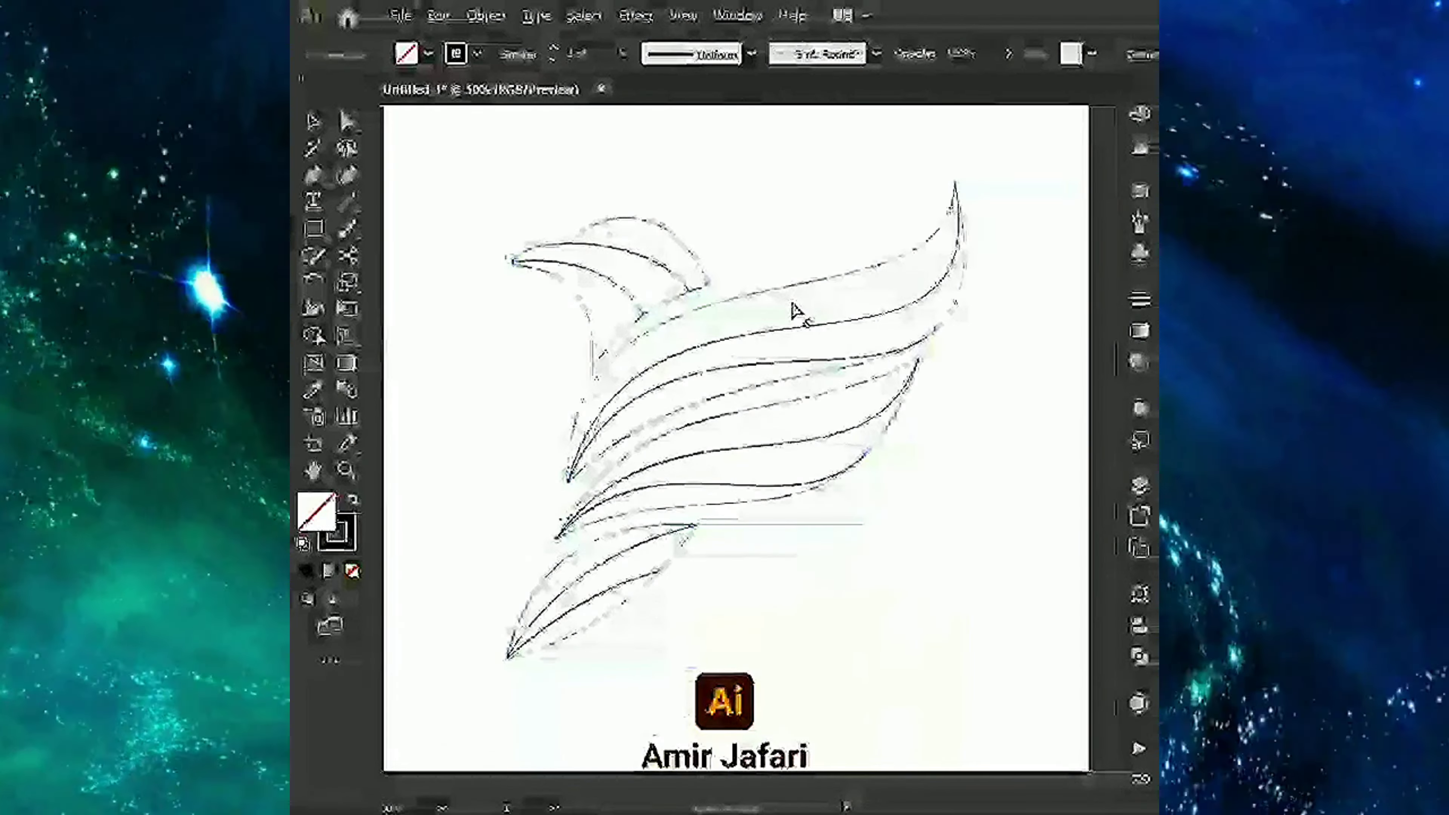
pyautogui.click(313, 228)
# Place an artboard-size rectangle and clip the bird drawing to it
pyautogui.click(725, 400)
pyautogui.press('Return')
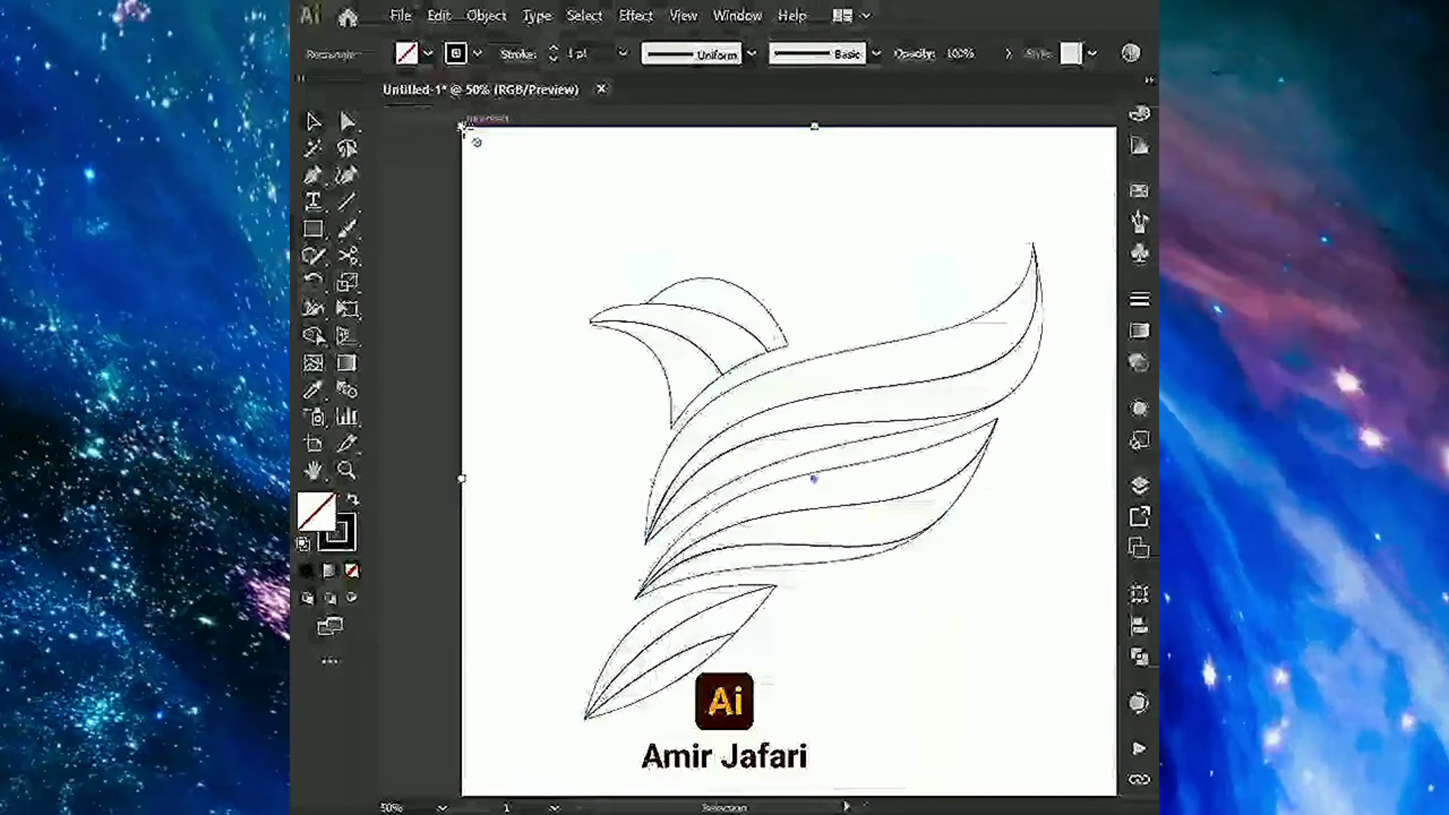
pyautogui.rightClick(495, 182)
pyautogui.click(588, 450)
pyautogui.scroll(-1, 576, 370)
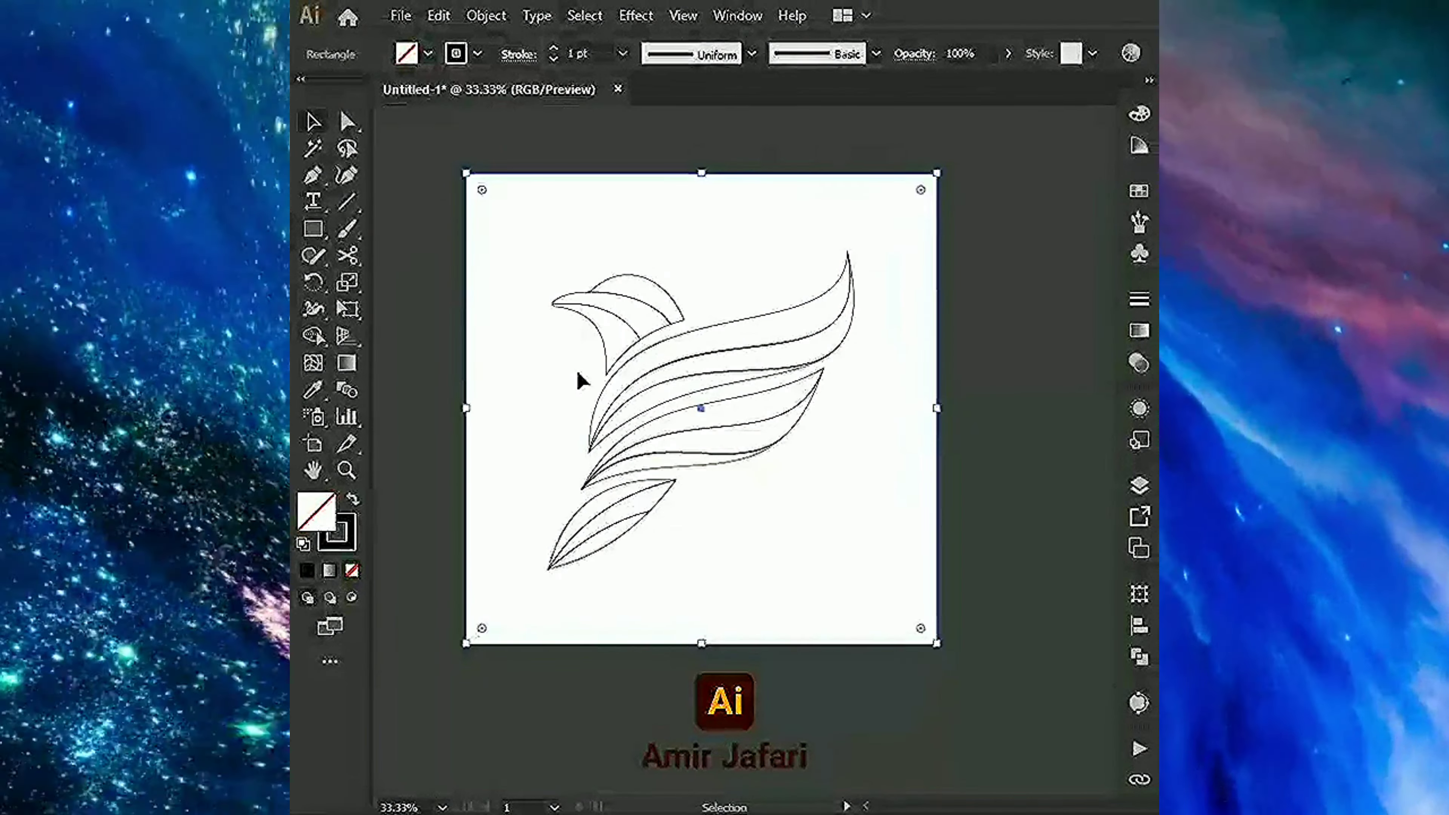
# Make all the bird's feather shapes black with no stroke, then fill them with a grey gradient
pyautogui.click(576, 370)
pyautogui.moveTo(744, 544); pyautogui.dragTo(404, 492)
pyautogui.hotkey('shift', 'x')
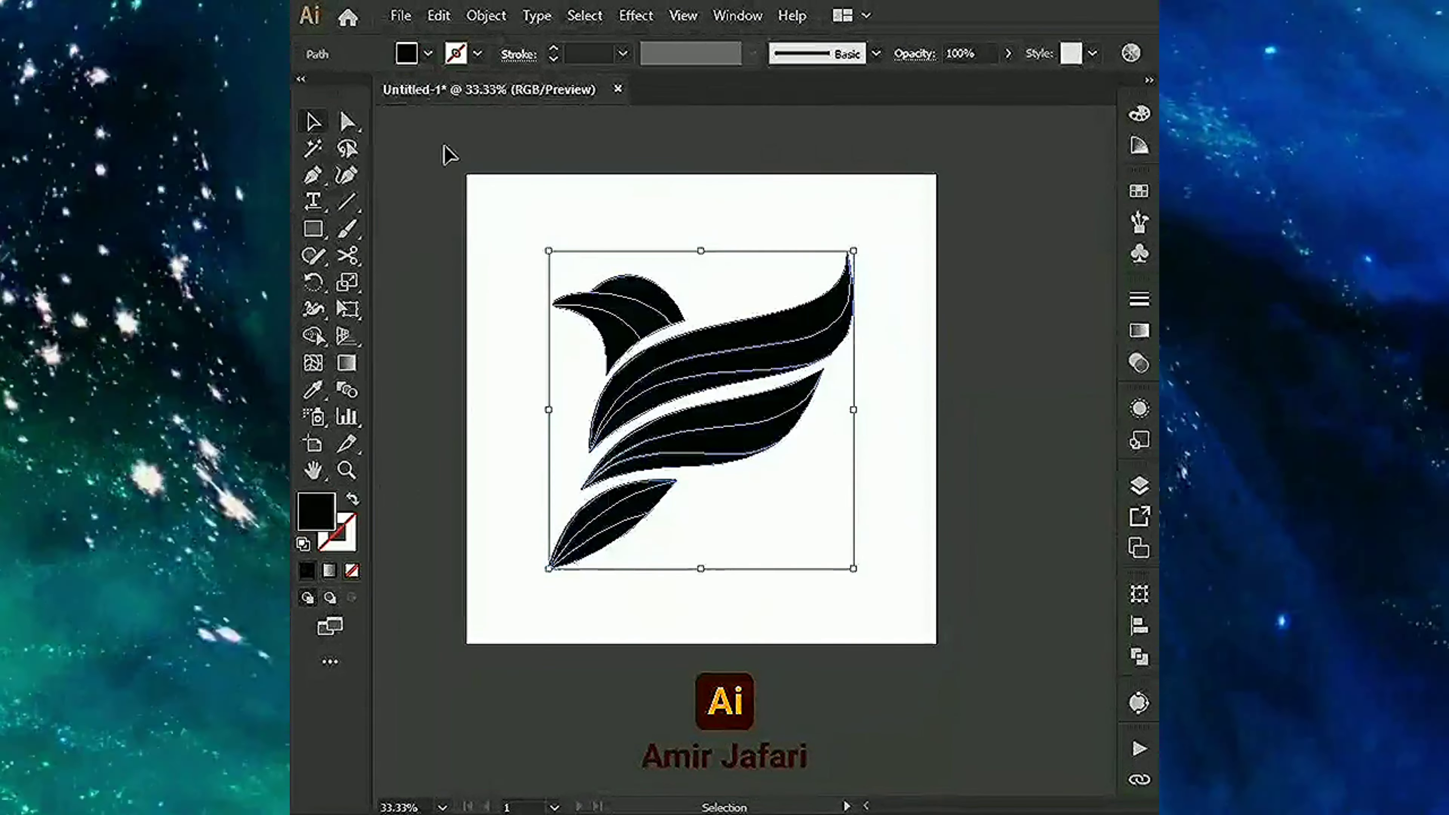
pyautogui.click(428, 54)
pyautogui.click(354, 121)
# Draw an artboard-covering rectangle behind the bird with a white-to-black gradient fill
pyautogui.moveTo(421, 268); pyautogui.dragTo(485, 343)
pyautogui.moveTo(466, 174); pyautogui.dragTo(936, 643)
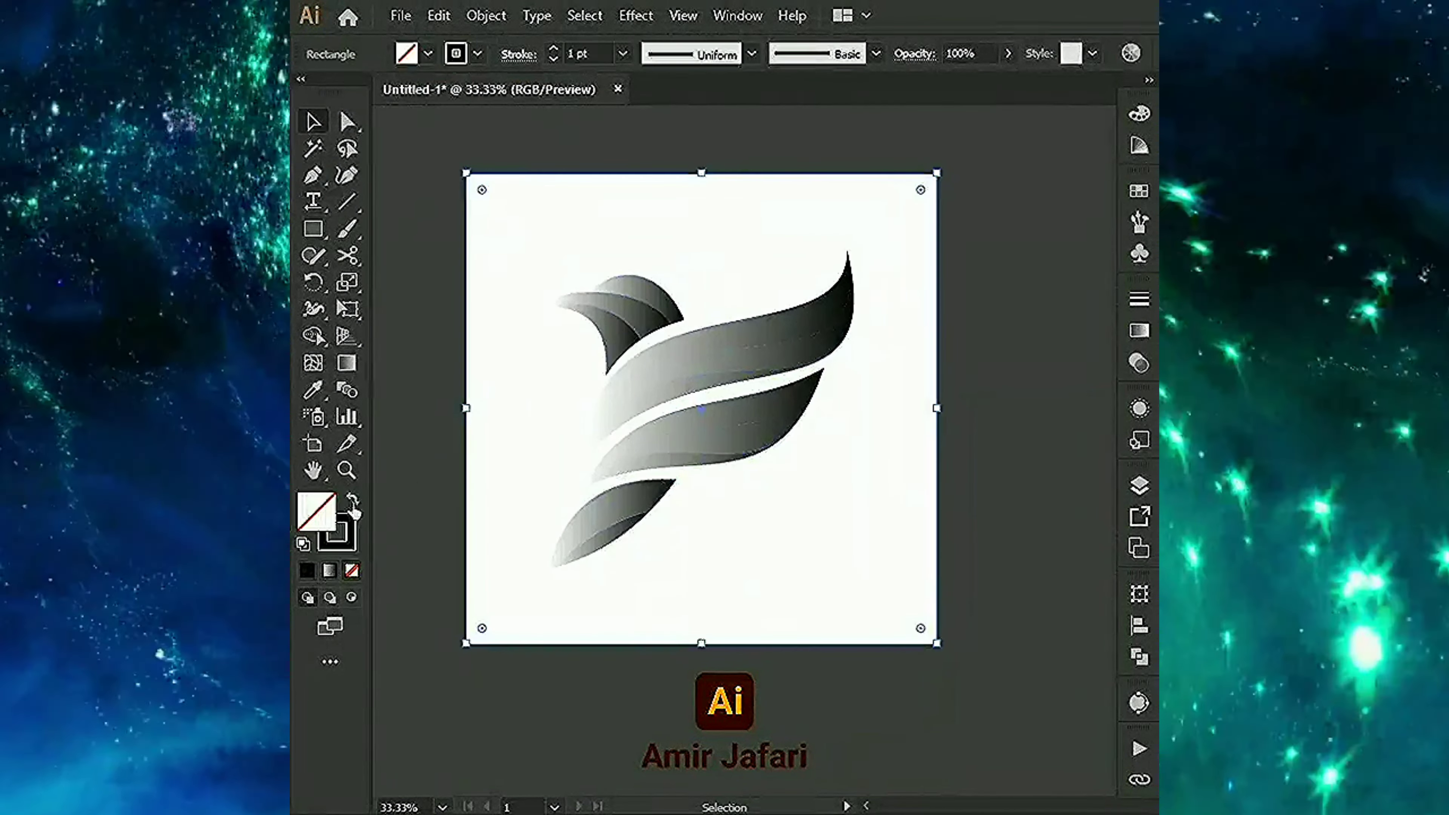
pyautogui.click(428, 53)
pyautogui.click(330, 165)
pyautogui.hotkey('ctrl', 'shift', '[')
pyautogui.click(353, 117)
# Make the background gradient radial with a grey centre moved top-left, stretched past the corner
pyautogui.click(1140, 331)
pyautogui.click(935, 333)
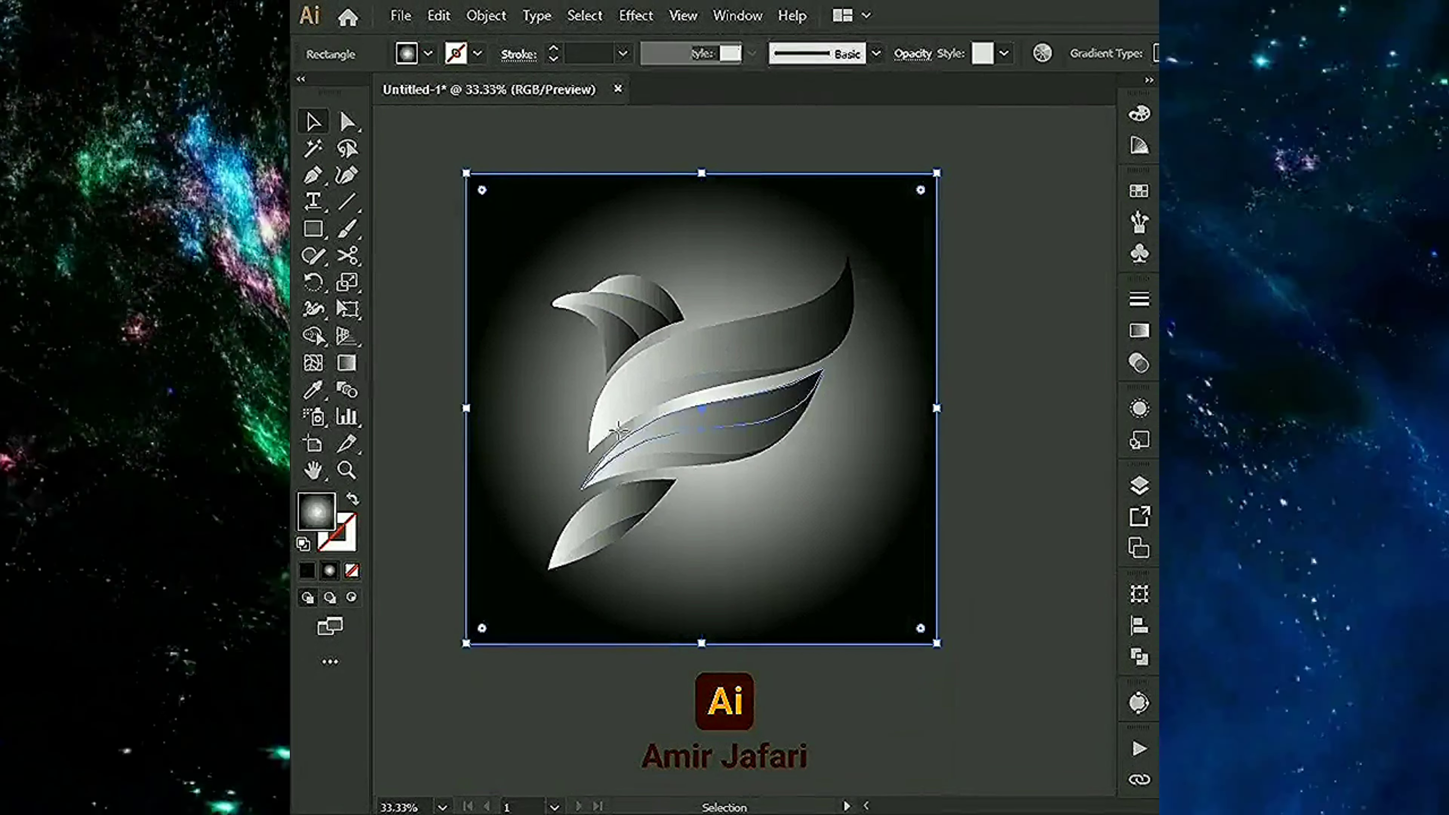
pyautogui.press('g')
pyautogui.moveTo(702, 408); pyautogui.dragTo(587, 280)
pyautogui.click(588, 279)
pyautogui.moveTo(898, 585); pyautogui.dragTo(961, 654)
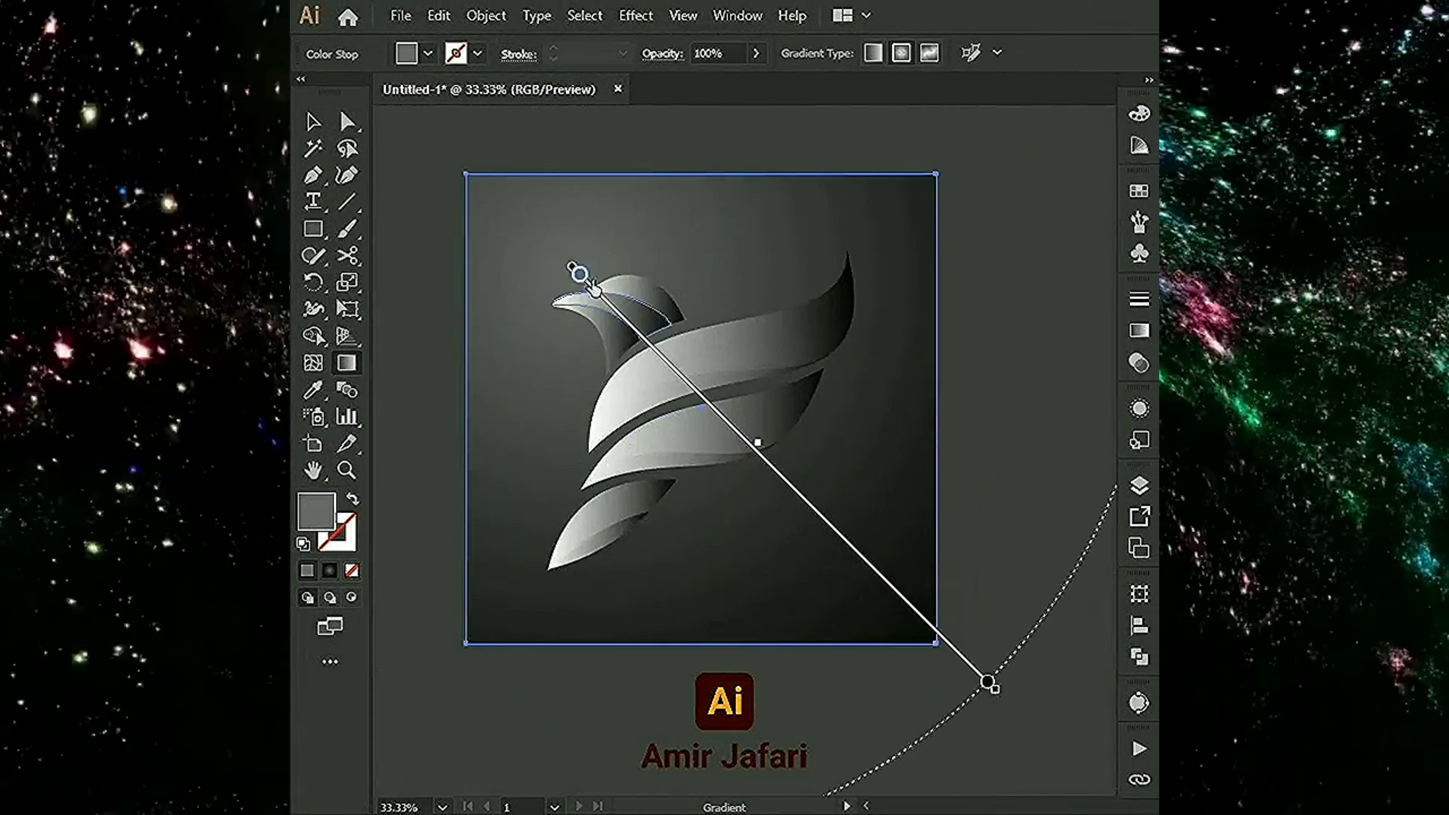
# Shift the background gradient's midpoint, move it up-left and extend it past the lower-right corner
pyautogui.scroll(1, 646, 334)
pyautogui.doubleClick(544, 245)
pyautogui.press('Escape')
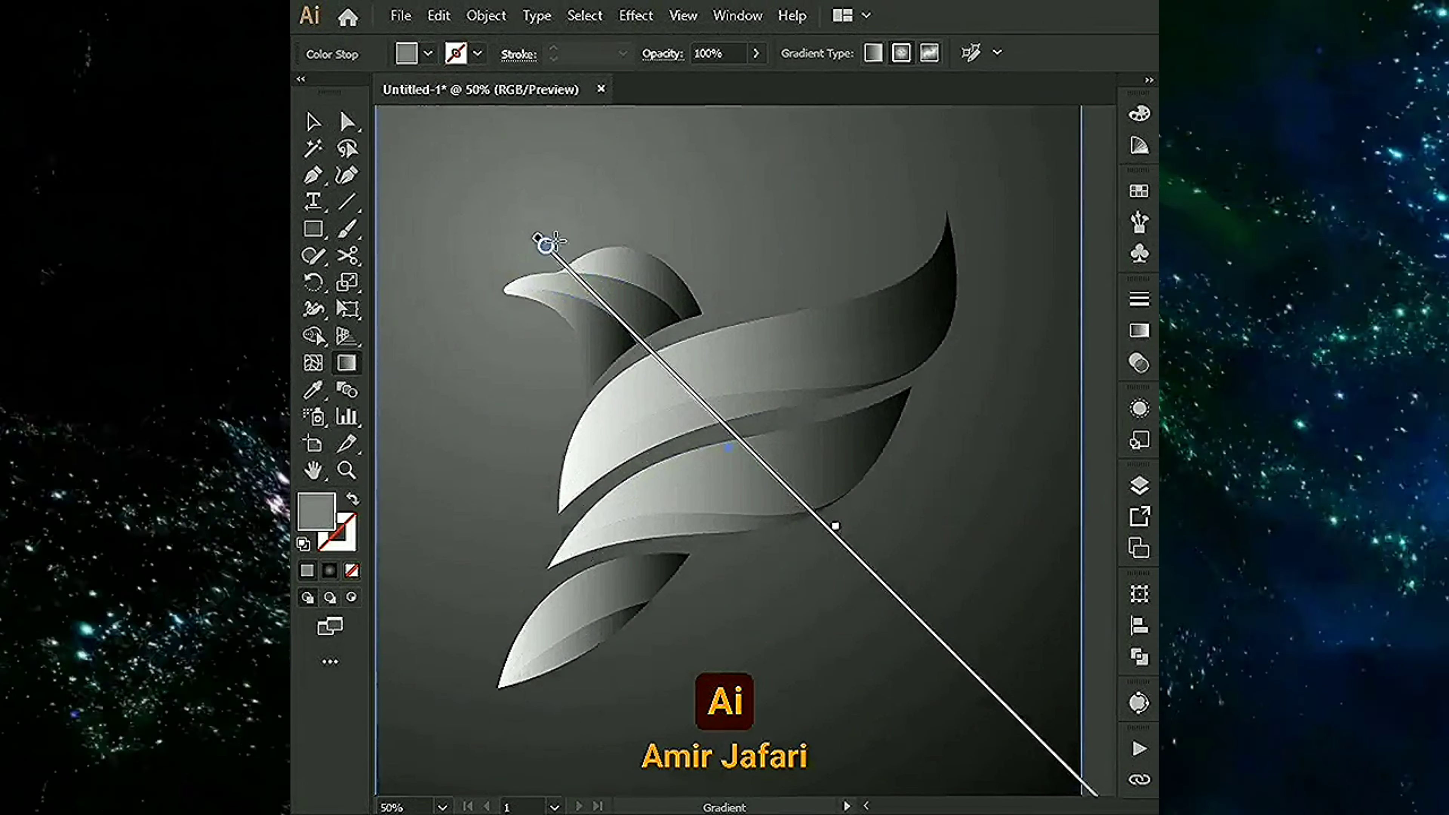
pyautogui.moveTo(831, 517); pyautogui.dragTo(790, 479)
pyautogui.hotkey('ctrl', '-')
pyautogui.moveTo(868, 551); pyautogui.dragTo(839, 522)
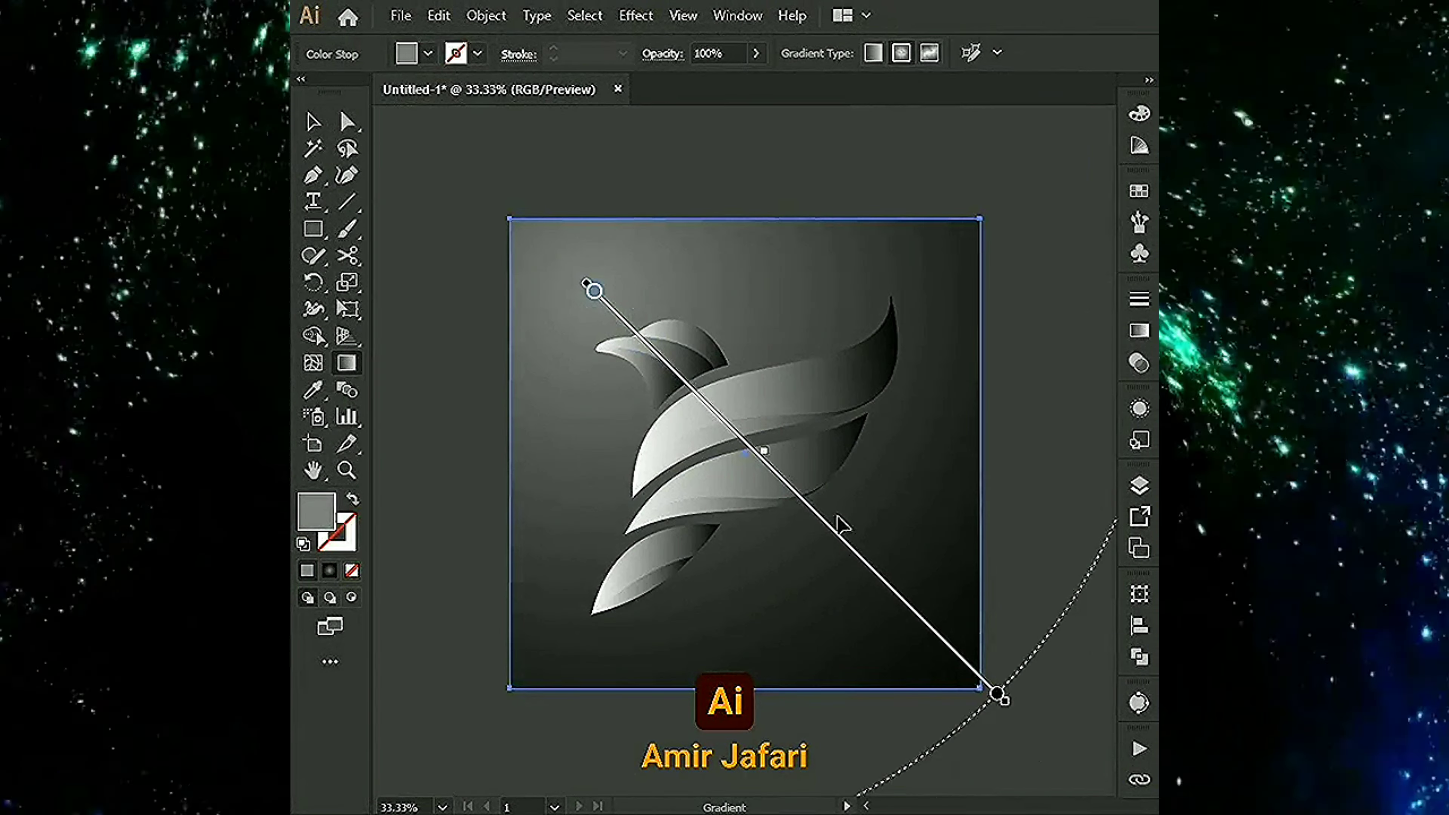
pyautogui.moveTo(1009, 708); pyautogui.dragTo(1021, 719)
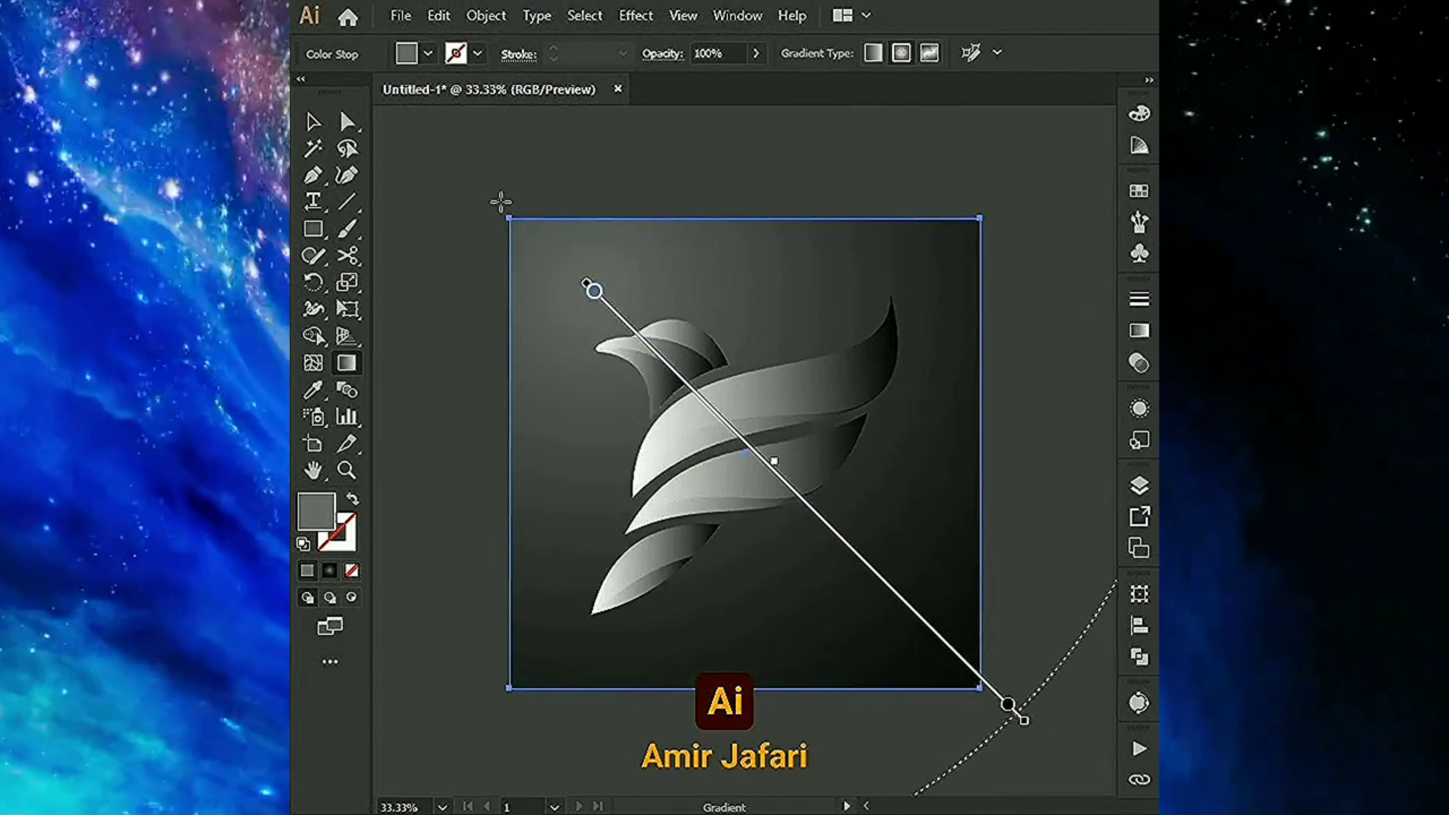
# Deselect the background and select the head's crown shape for gradient editing
pyautogui.click(486, 15)
pyautogui.click(571, 161)
pyautogui.hotkey('ctrl', '+')
pyautogui.hotkey('ctrl', '+')
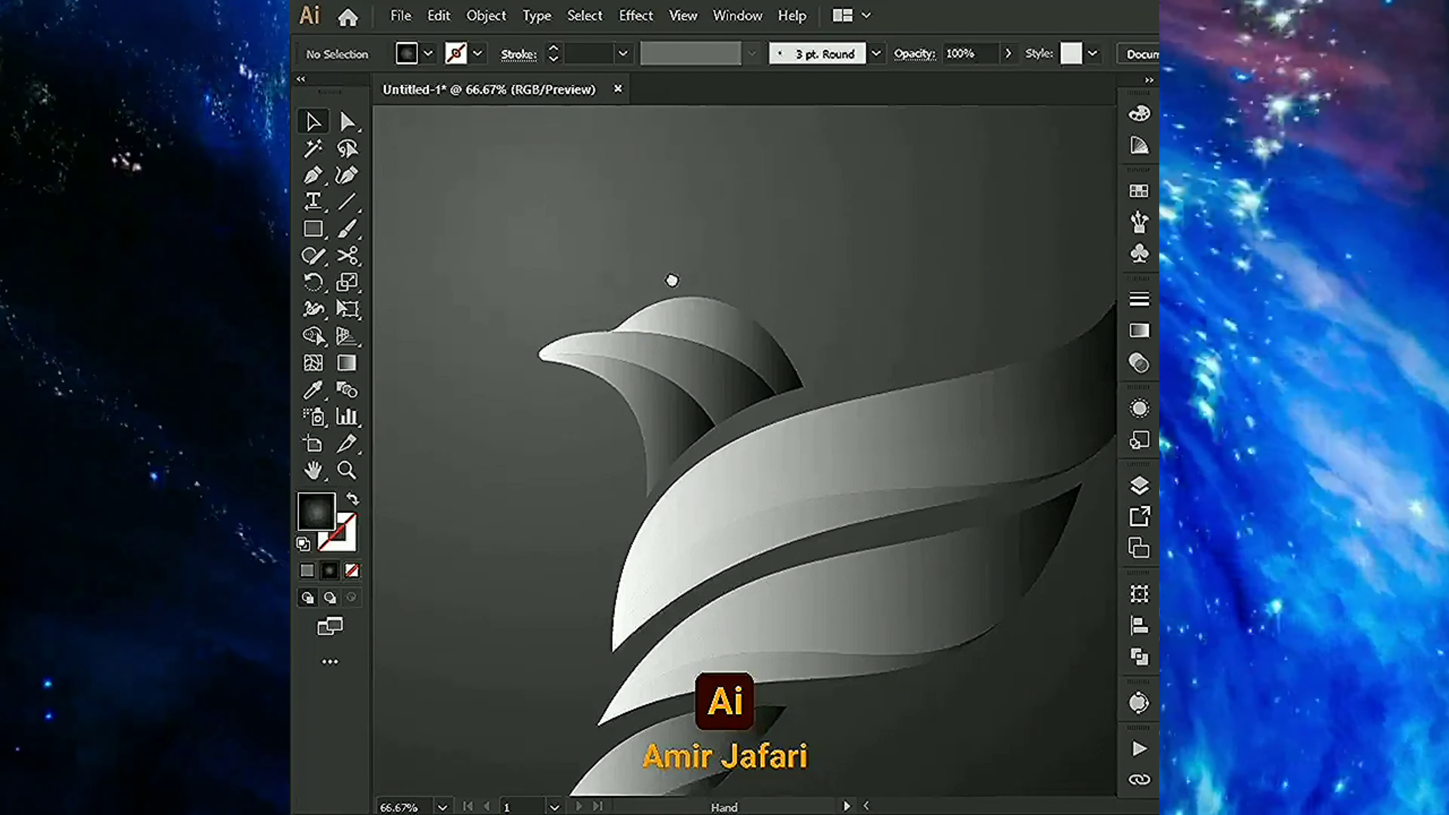
pyautogui.click(718, 340)
pyautogui.press('g')
pyautogui.hotkey('ctrl', '+')
# Darken the crown's gradient stop and redraw its gradient horizontally, lower across the shape
pyautogui.doubleClick(550, 349)
pyautogui.click(404, 501)
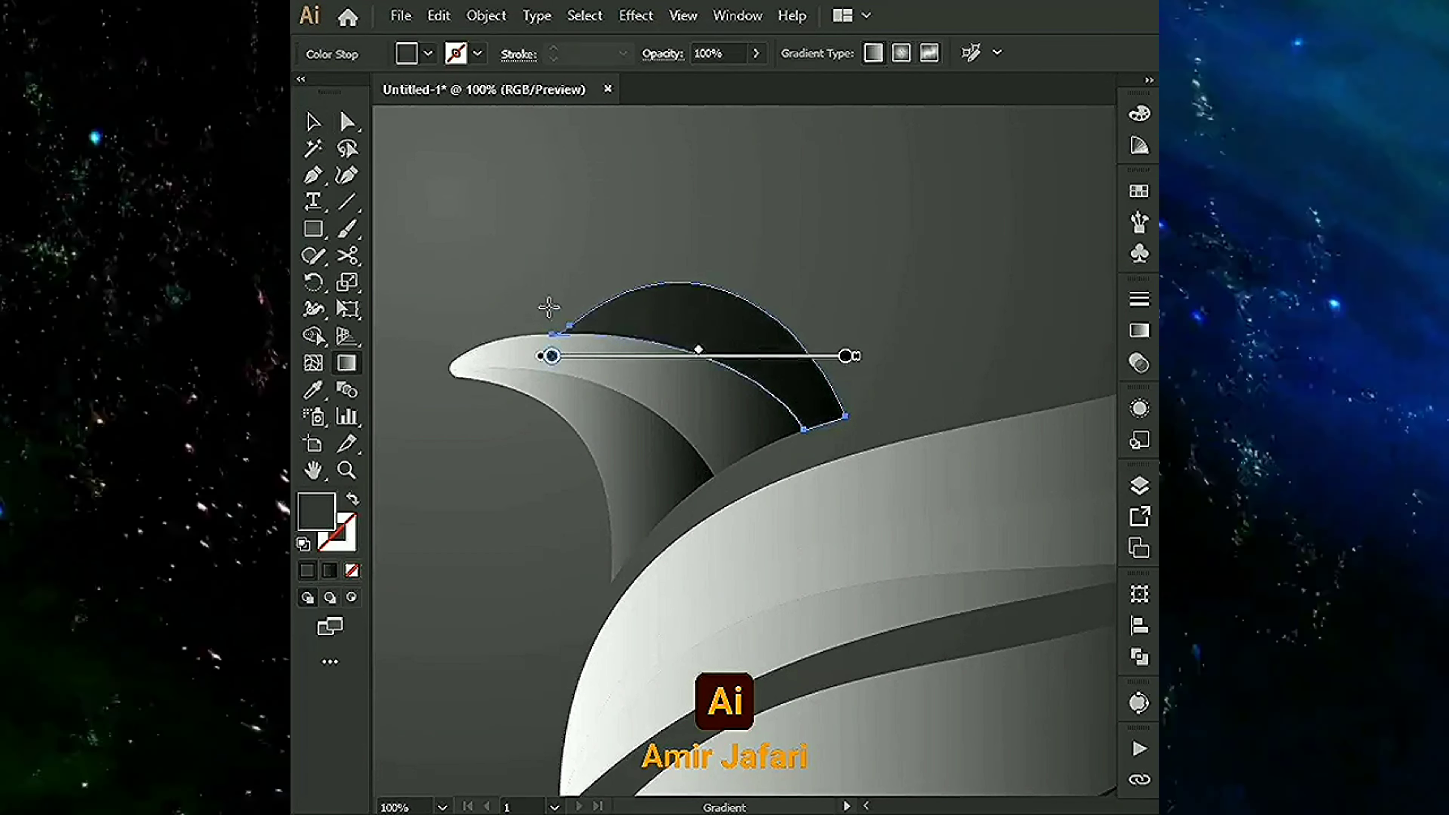
pyautogui.moveTo(548, 307); pyautogui.dragTo(873, 392)
pyautogui.moveTo(545, 301); pyautogui.dragTo(519, 282)
pyautogui.moveTo(873, 393); pyautogui.dragTo(891, 282)
pyautogui.moveTo(519, 356); pyautogui.dragTo(929, 356)
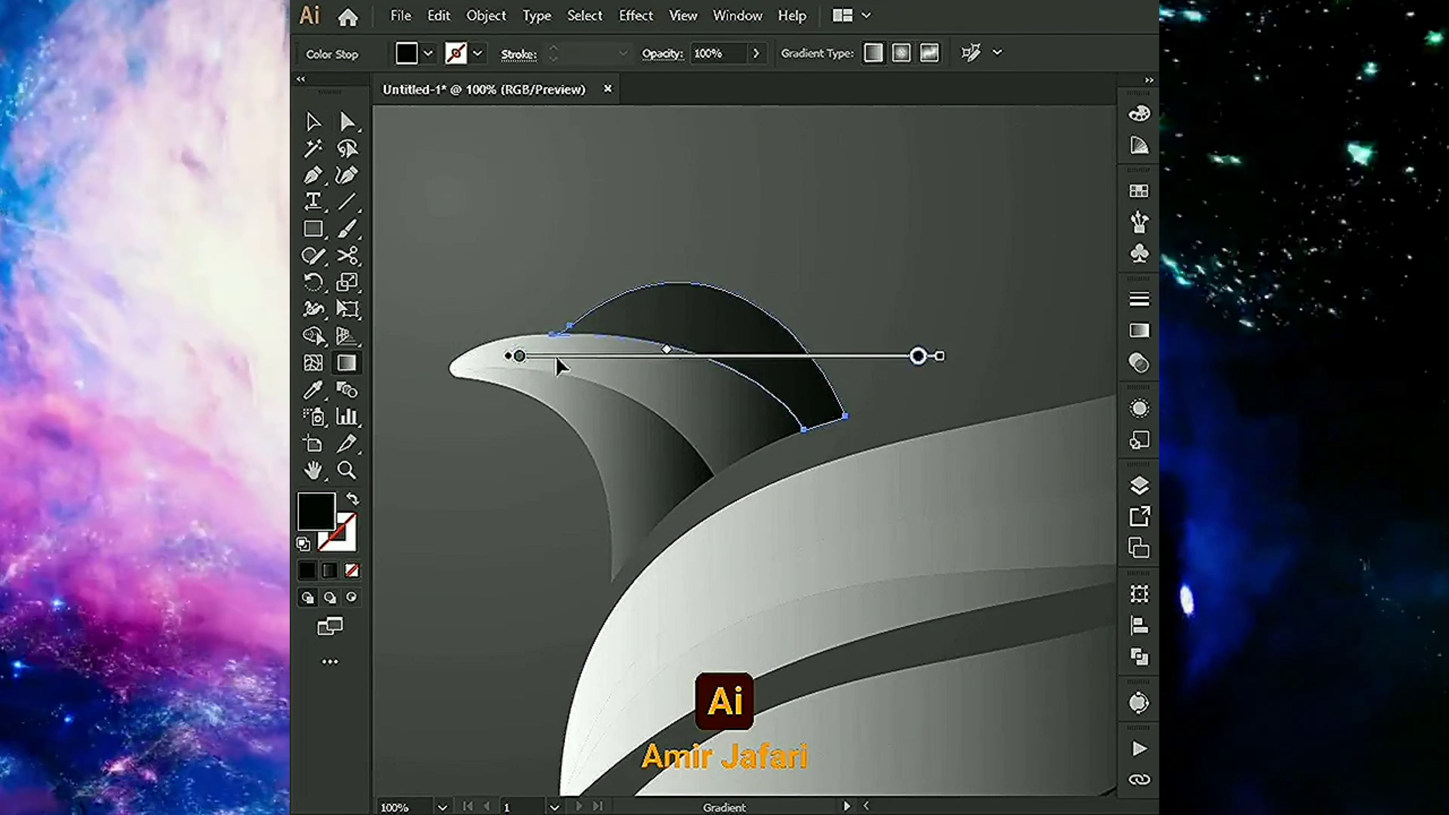
# Angle the middle head shape's gradient diagonally; run the beak's horizontally to a darker stop, midpoint shifted right
pyautogui.moveTo(572, 421)
pyautogui.mouseDown()
pyautogui.moveTo(689, 550)
pyautogui.moveTo(443, 364)
pyautogui.mouseUp()
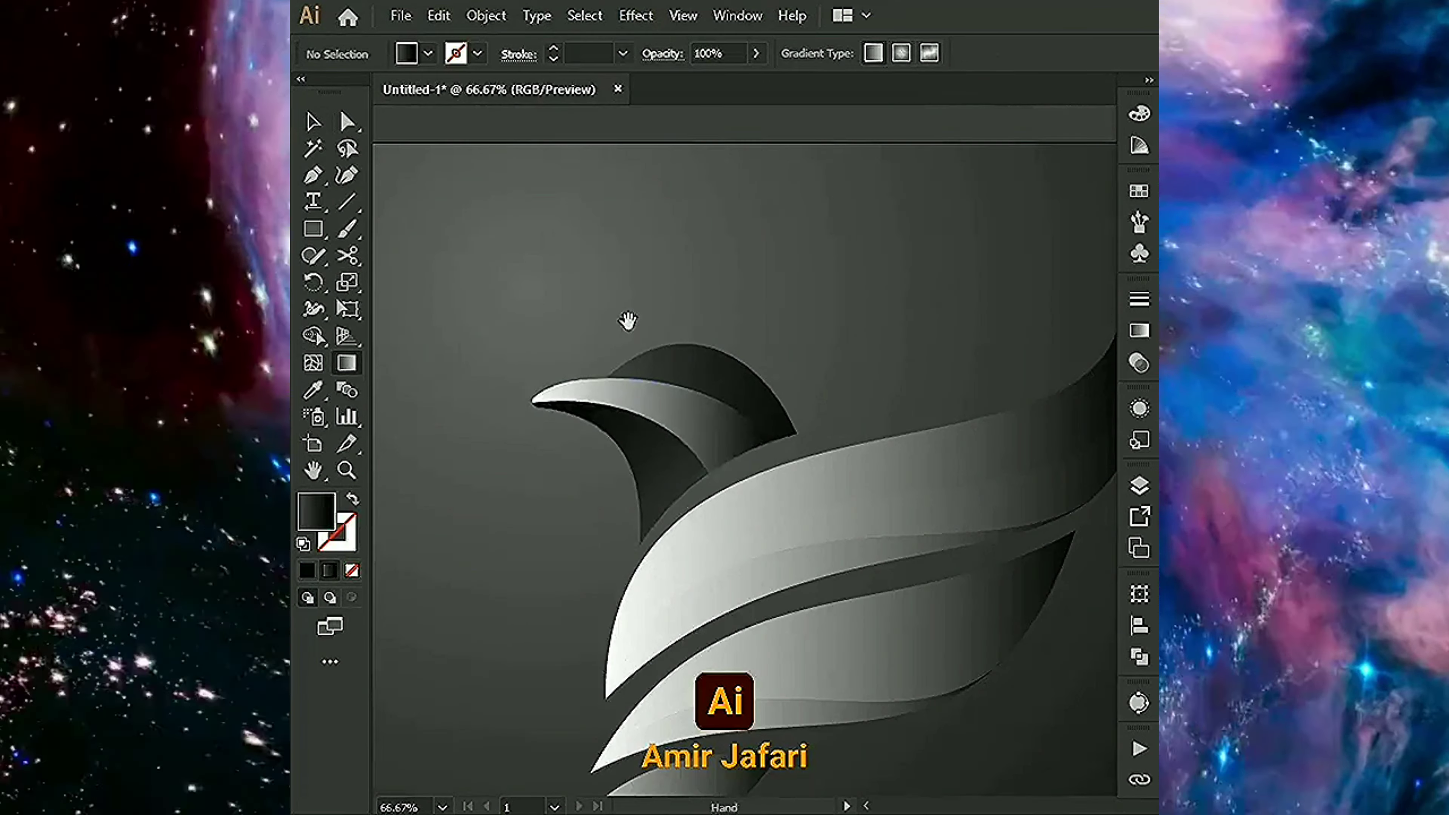
pyautogui.moveTo(527, 424); pyautogui.dragTo(776, 423)
pyautogui.moveTo(475, 394)
pyautogui.mouseDown()
pyautogui.moveTo(814, 394)
pyautogui.moveTo(718, 392)
pyautogui.mouseUp()
pyautogui.doubleClick(798, 395)
pyautogui.click(608, 532)
pyautogui.moveTo(628, 394); pyautogui.dragTo(628, 424)
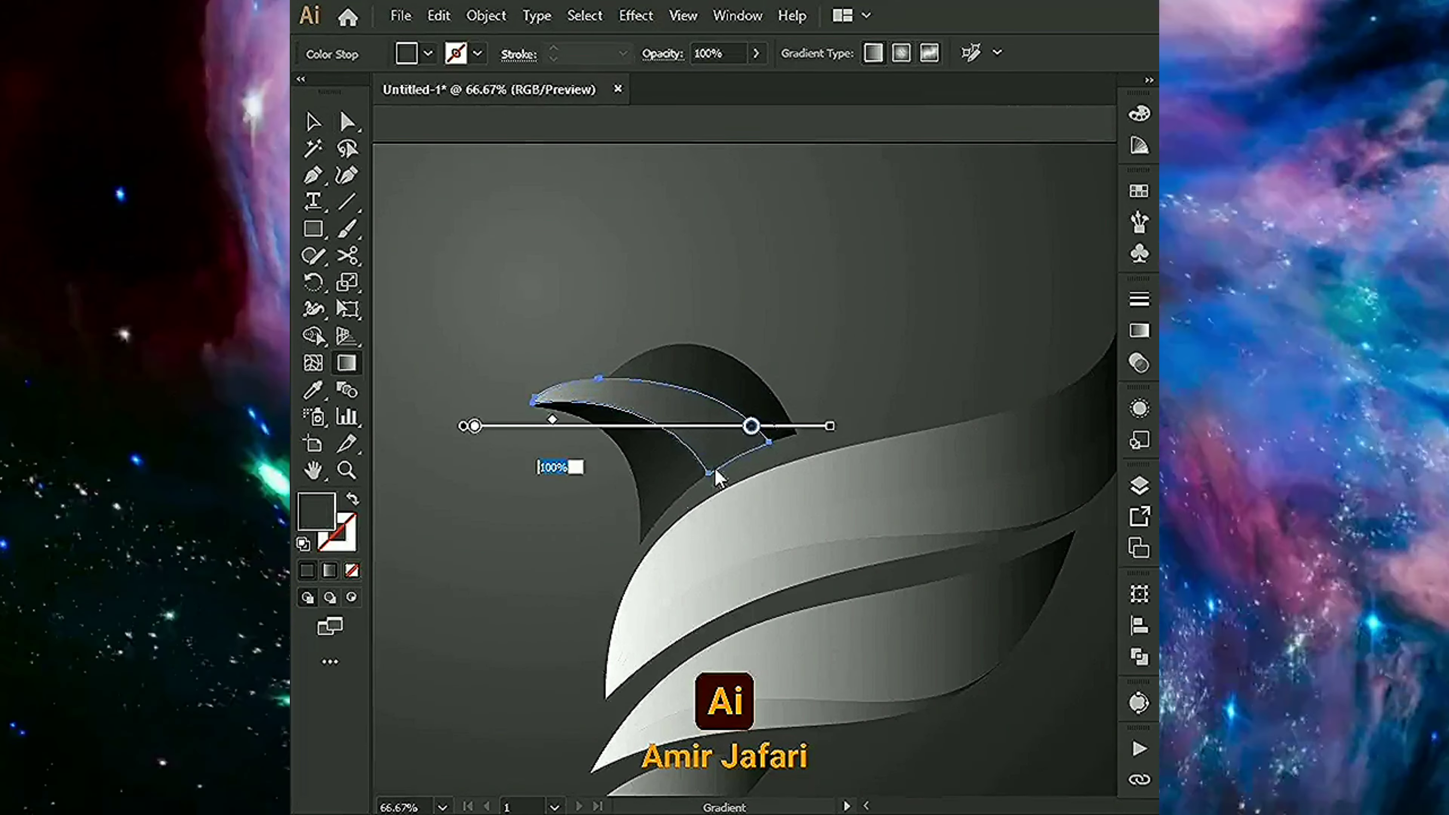
pyautogui.hotkey('ctrl', '1')
pyautogui.moveTo(500, 431); pyautogui.dragTo(530, 432)
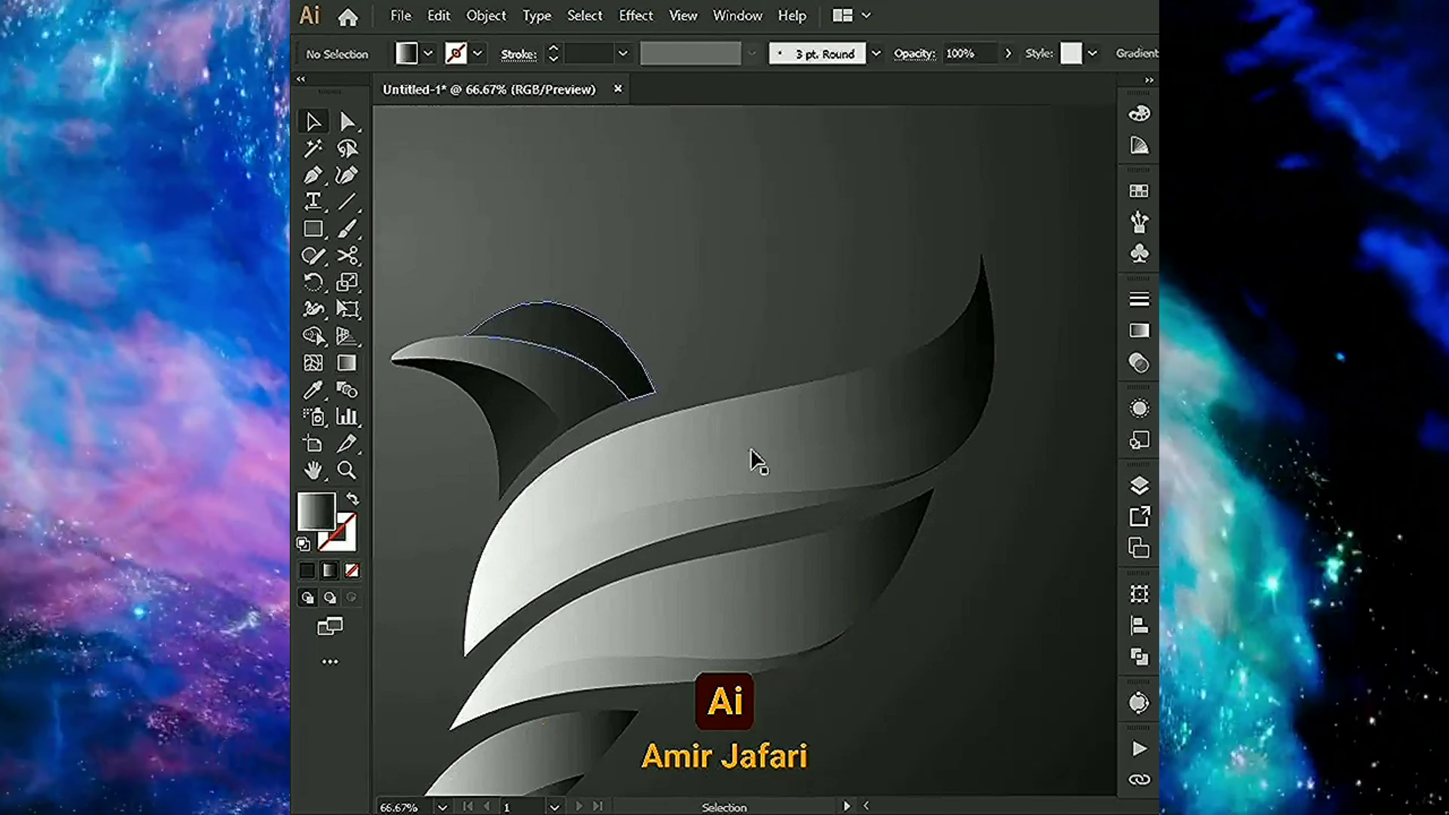
pyautogui.click(752, 457)
# Give the first wing path a light grey stop and a diagonal gradient
pyautogui.press('g')
pyautogui.doubleClick(456, 453)
pyautogui.click(486, 596)
pyautogui.hotkey('ctrl', '-')
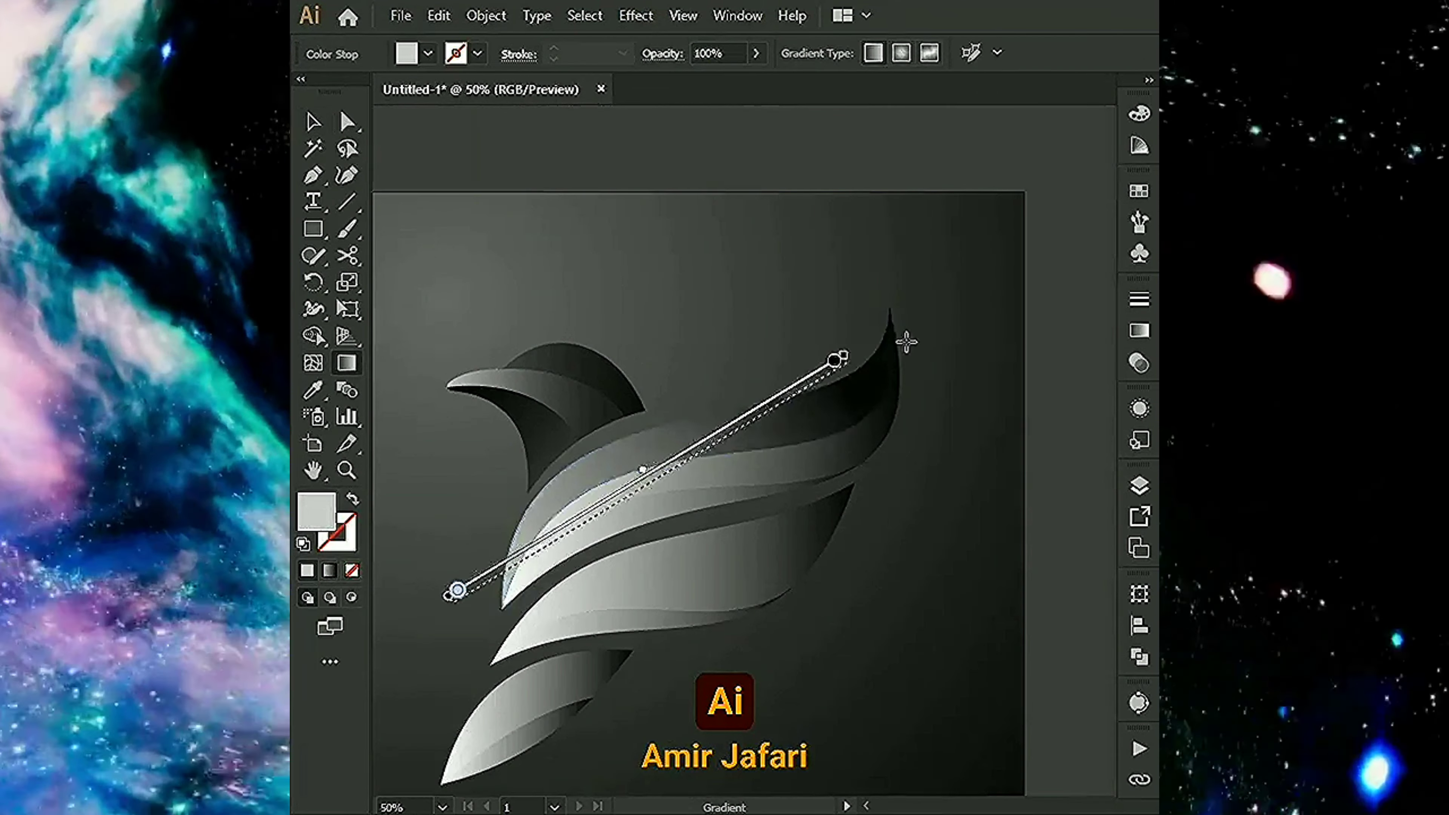
pyautogui.moveTo(454, 589); pyautogui.dragTo(959, 320)
pyautogui.press('v')
pyautogui.click(825, 464)
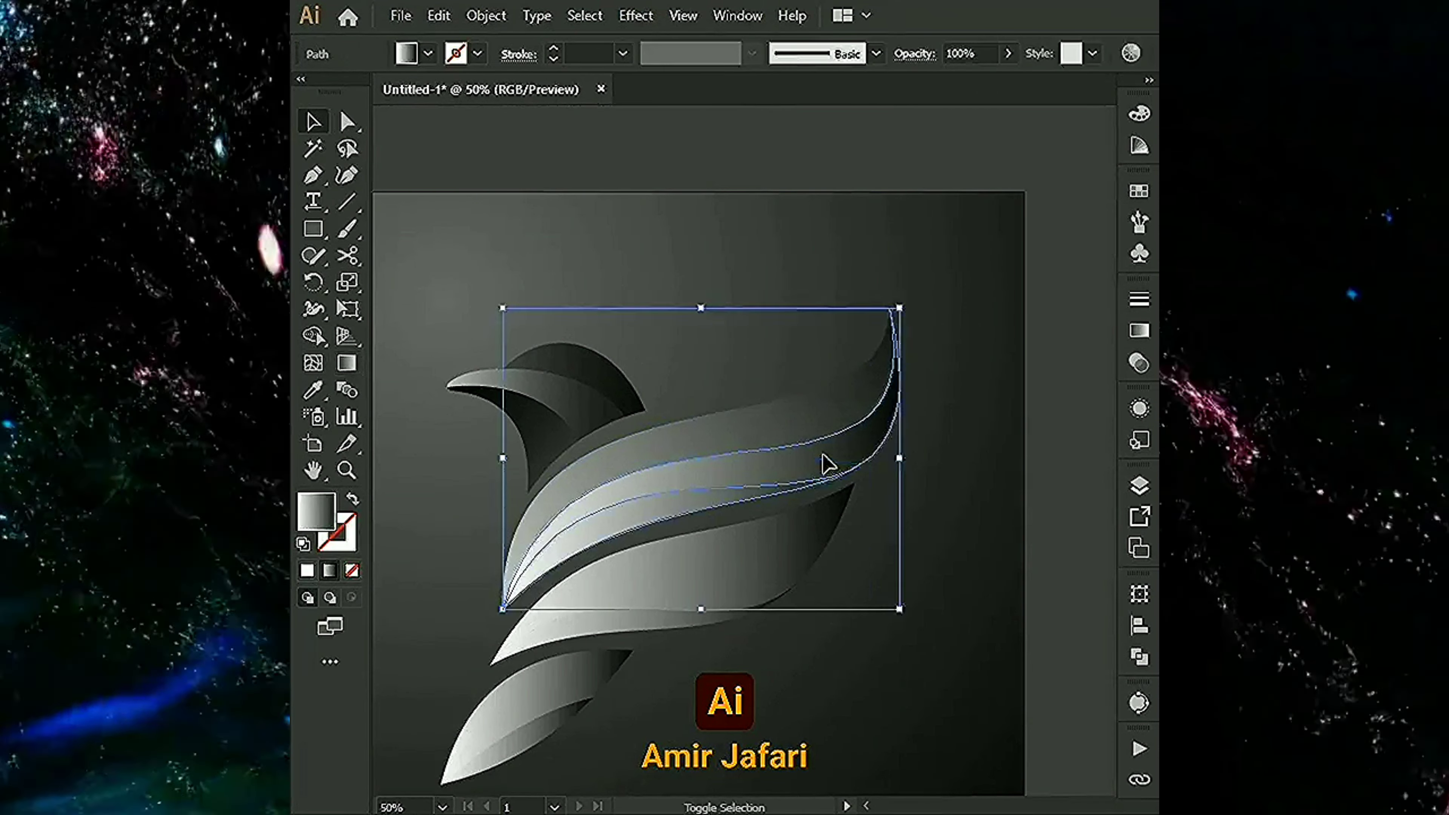
# Draw a diagonal gradient across the upper wing feather, running lower-left to upper-right
pyautogui.press('i')
pyautogui.press('v')
pyautogui.click(835, 400)
pyautogui.press('g')
pyautogui.moveTo(495, 456); pyautogui.dragTo(835, 437)
pyautogui.moveTo(501, 456)
pyautogui.mouseDown()
pyautogui.moveTo(423, 612)
pyautogui.moveTo(962, 348)
pyautogui.mouseUp()
pyautogui.moveTo(454, 584)
pyautogui.mouseDown()
pyautogui.moveTo(968, 305)
pyautogui.moveTo(420, 584)
pyautogui.mouseUp()
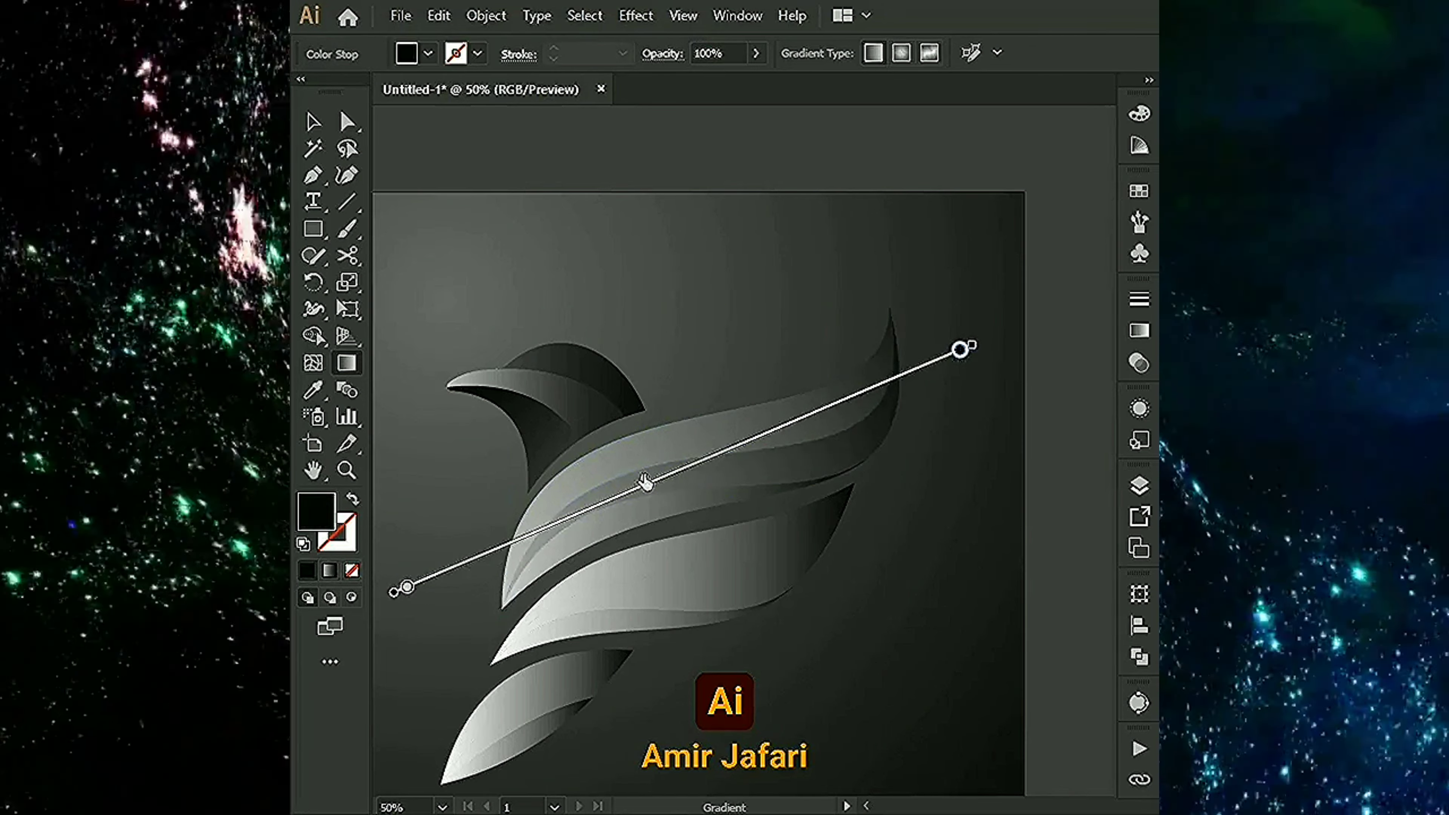
# Rework the upper wing gradient from horizontal to a new diagonal with an adjusted span
pyautogui.moveTo(495, 535); pyautogui.dragTo(867, 534)
pyautogui.hscroll(-2, 742, 514)
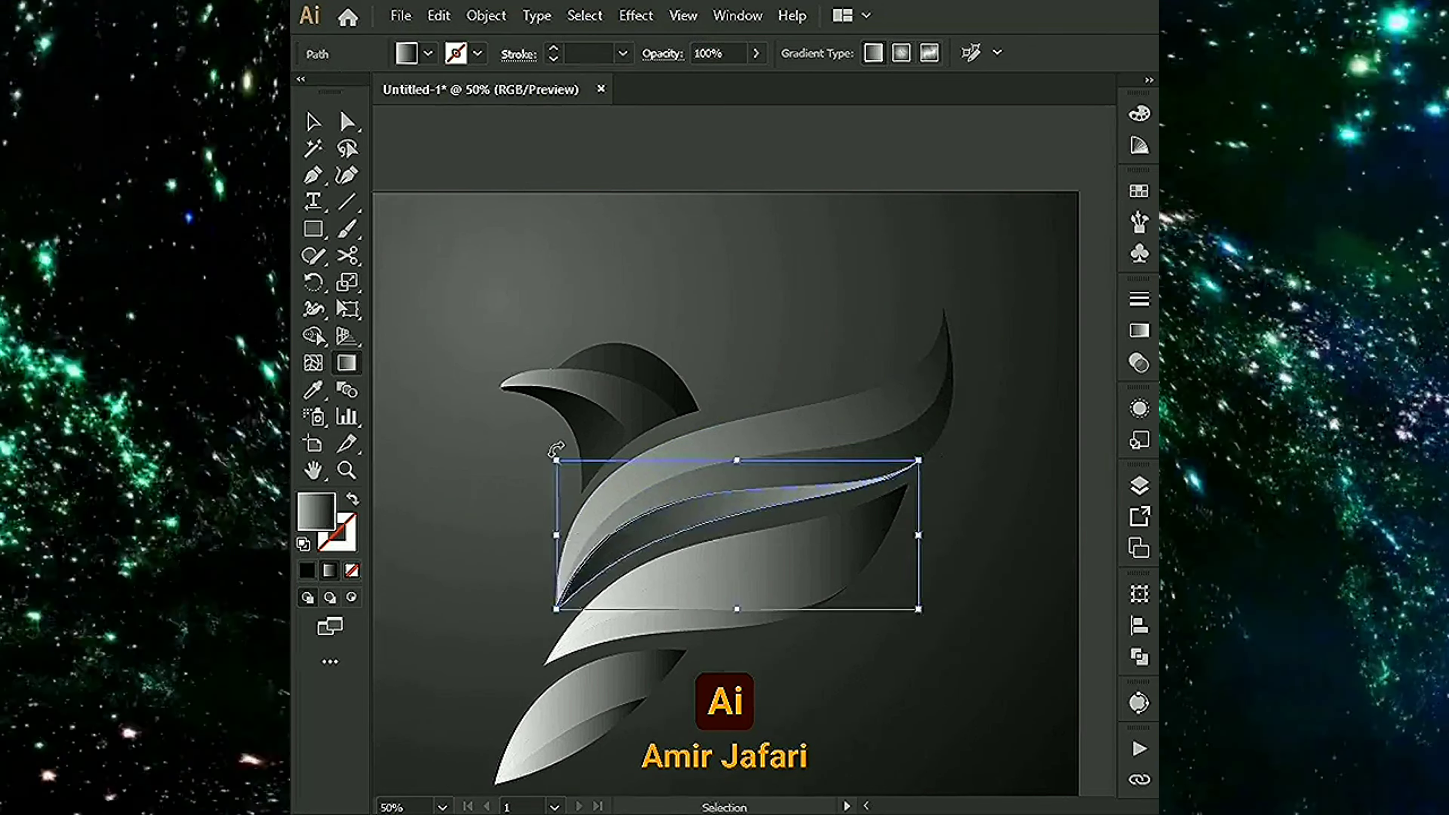
pyautogui.moveTo(845, 535); pyautogui.dragTo(896, 534)
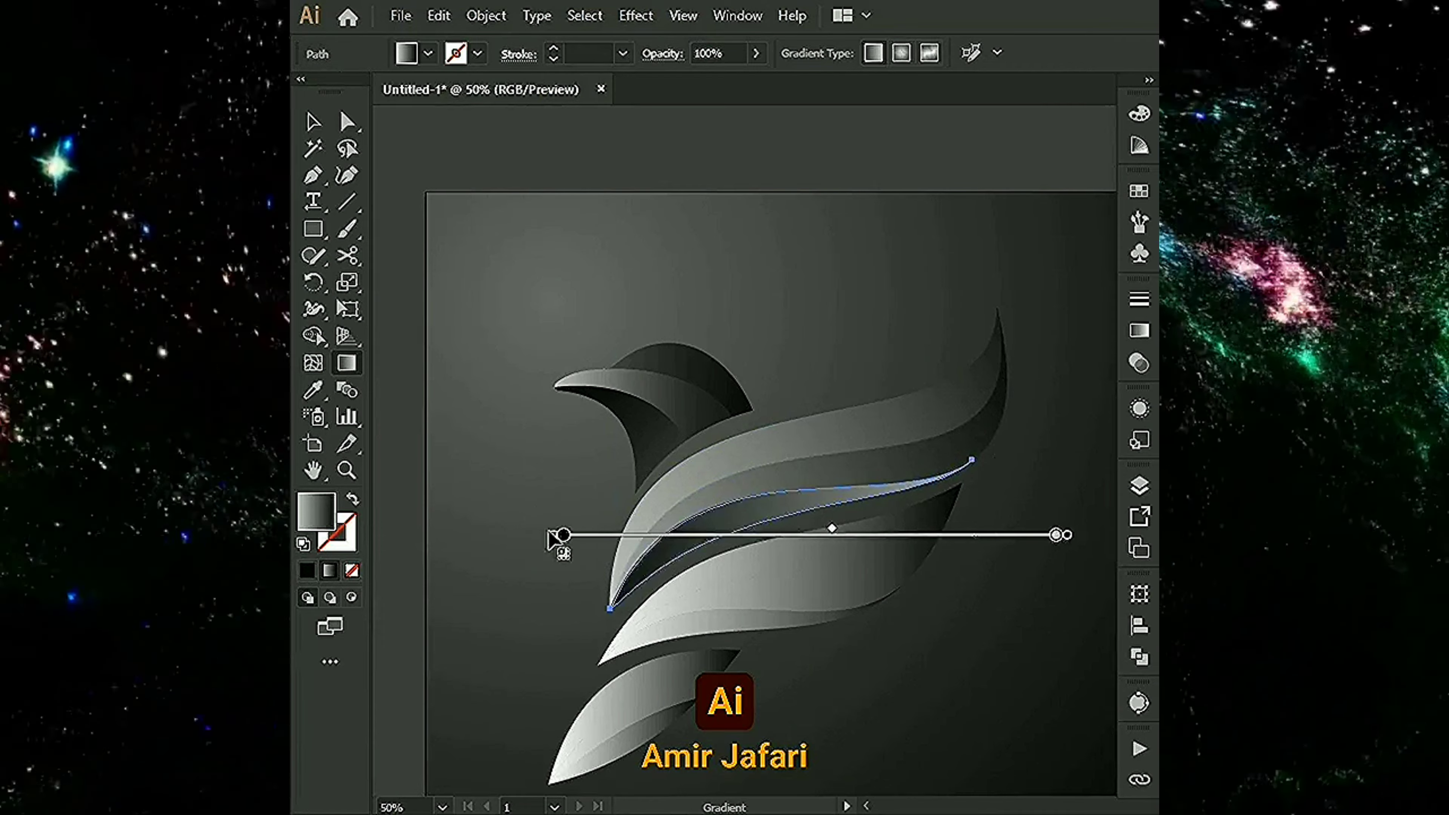
pyautogui.moveTo(808, 537)
pyautogui.mouseDown()
pyautogui.moveTo(744, 485)
pyautogui.moveTo(810, 454)
pyautogui.mouseUp()
pyautogui.moveTo(956, 660); pyautogui.dragTo(946, 599)
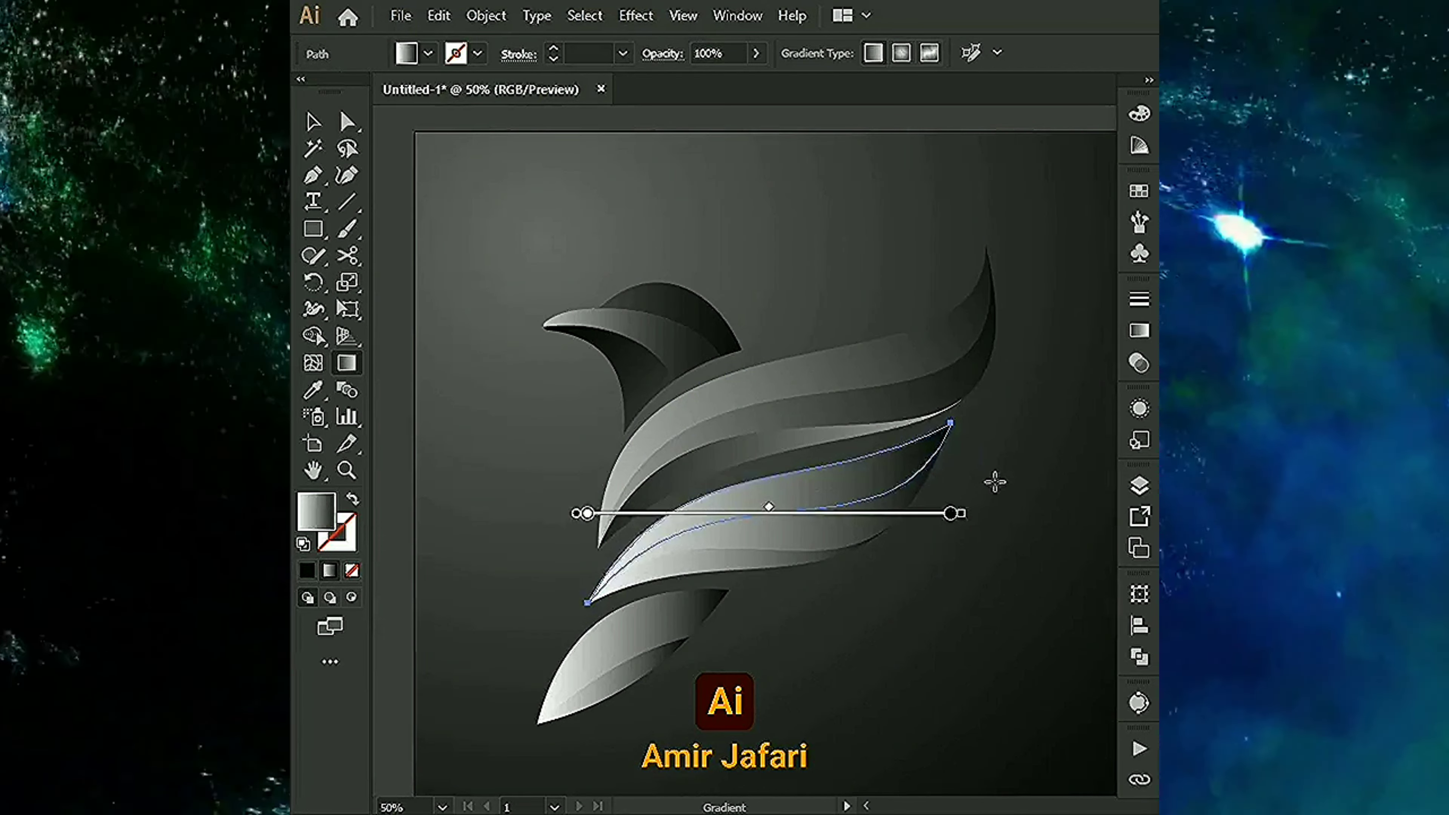
pyautogui.moveTo(535, 625); pyautogui.dragTo(1000, 406)
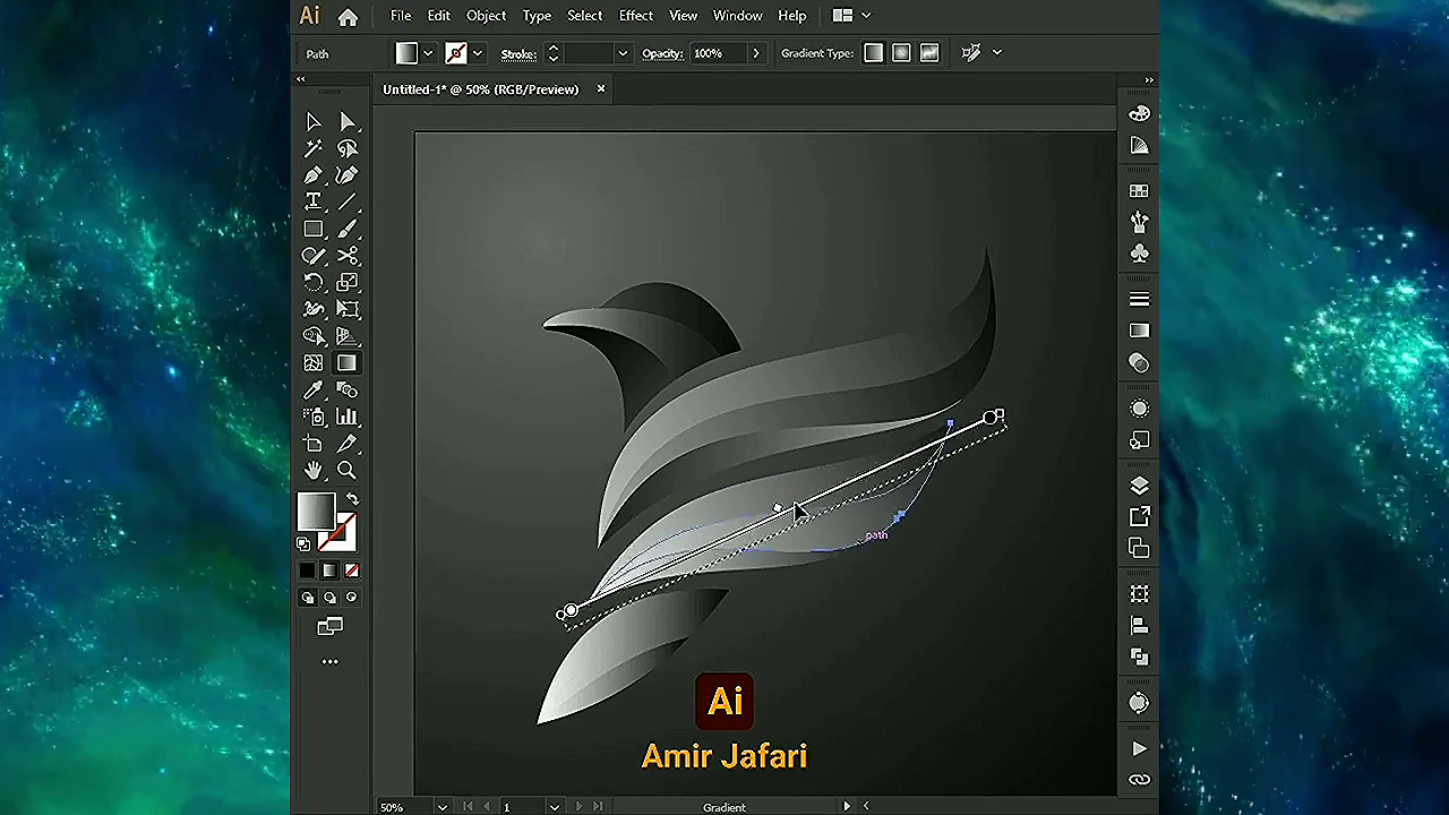
pyautogui.moveTo(549, 638); pyautogui.dragTo(976, 443)
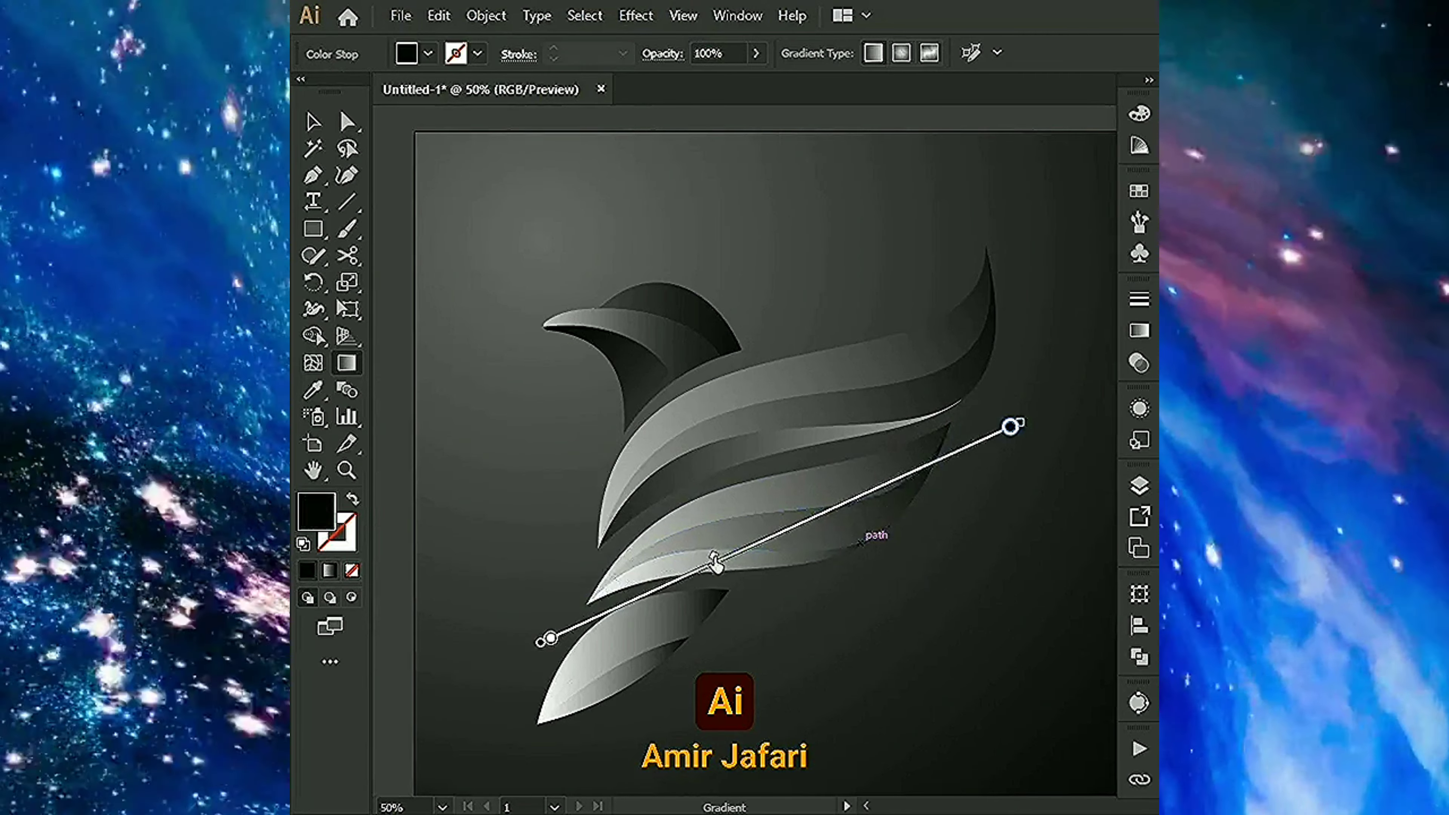
# Give the lower wing feather a diagonal gradient with recoloured right and left grey stops
pyautogui.keyDown('ctrl'); pyautogui.click(679, 566); pyautogui.keyUp('ctrl')
pyautogui.moveTo(605, 599); pyautogui.dragTo(945, 600)
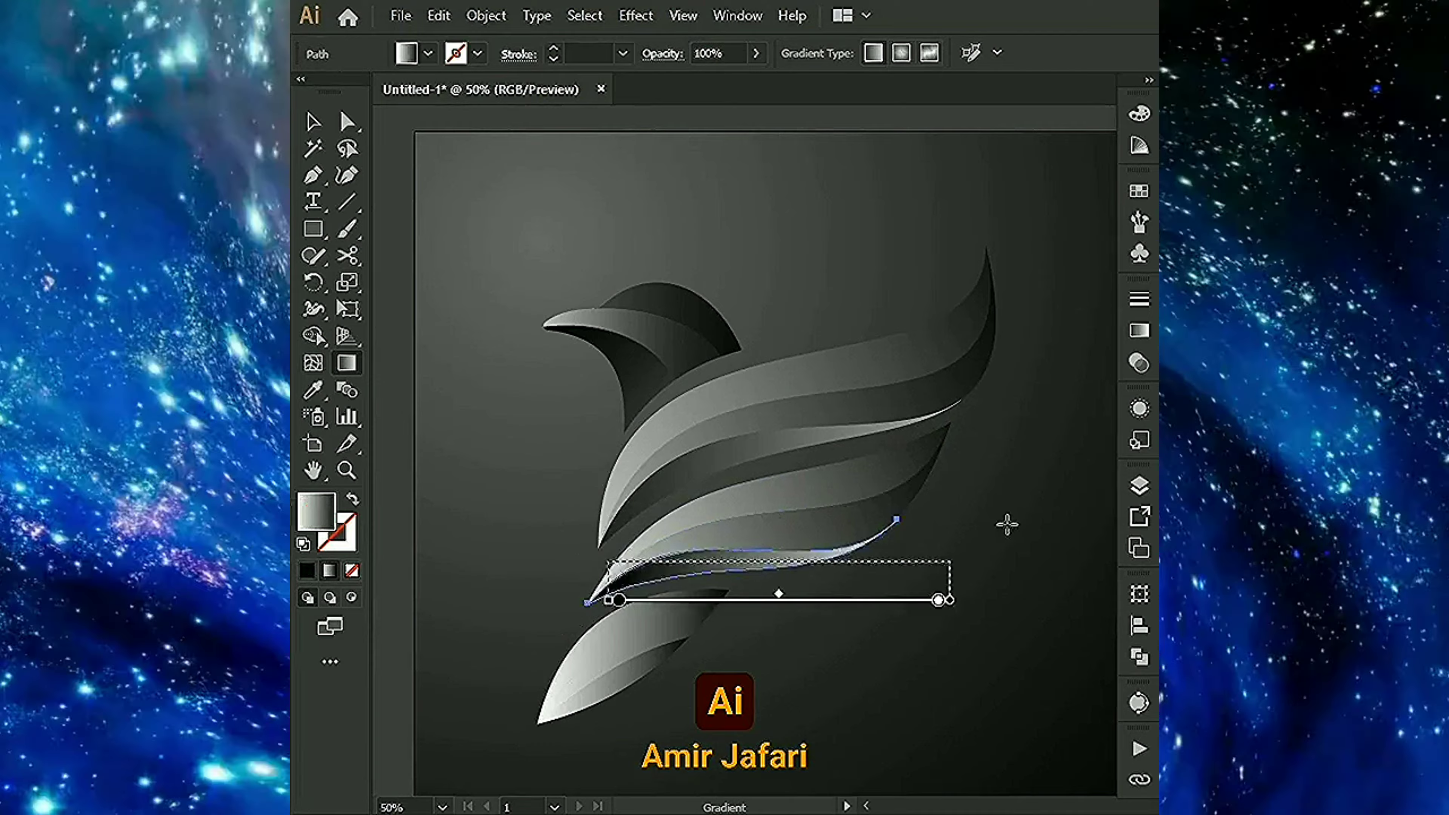
pyautogui.moveTo(775, 599); pyautogui.dragTo(772, 531)
pyautogui.doubleClick(1048, 546)
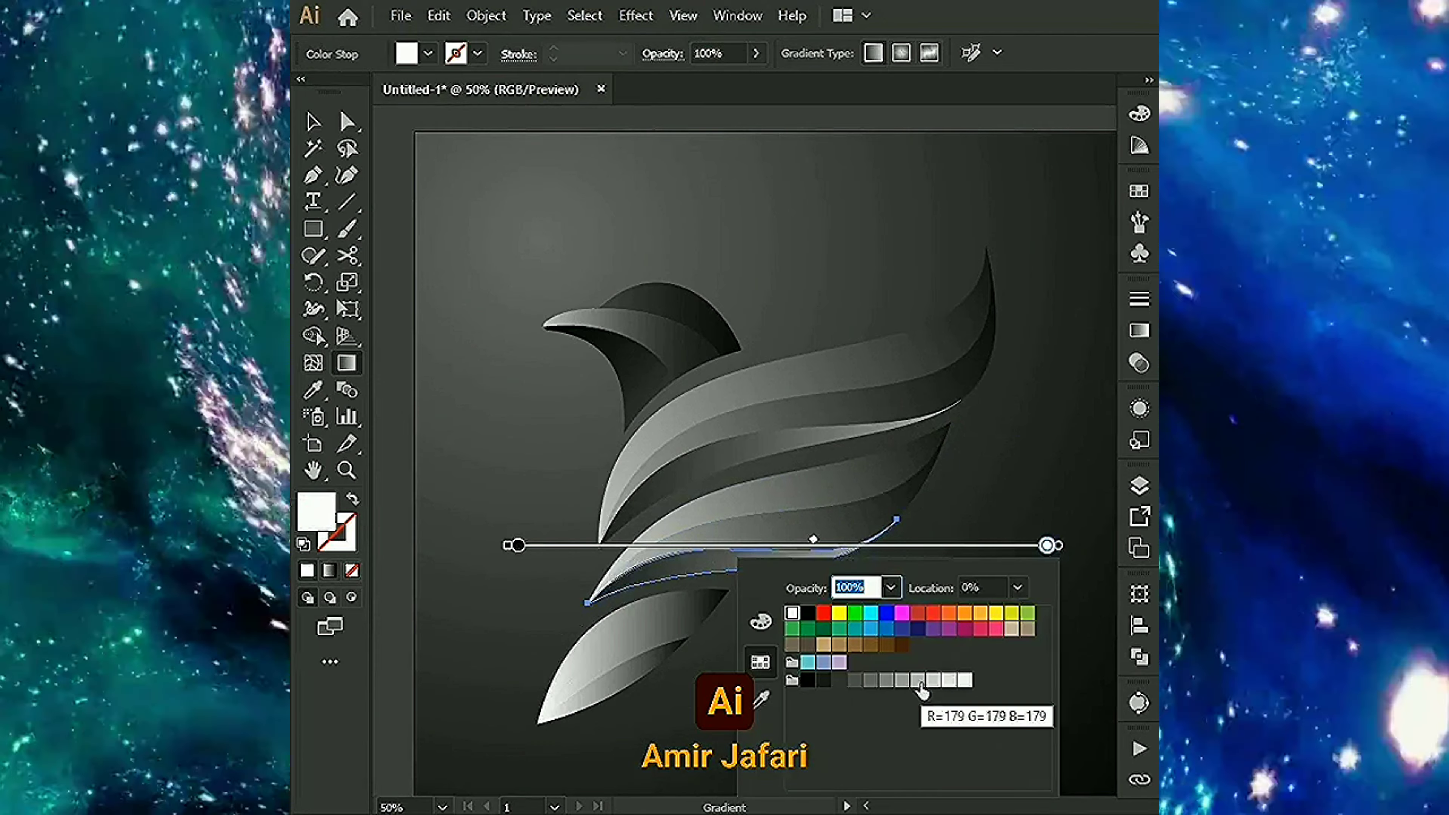
pyautogui.click(923, 691)
pyautogui.moveTo(549, 638); pyautogui.dragTo(1010, 426)
pyautogui.doubleClick(549, 638)
pyautogui.doubleClick(549, 638)
pyautogui.click(495, 519)
# Apply a horizontal gradient with a recoloured end stop to another wing feather
pyautogui.keyDown('ctrl'); pyautogui.click(799, 572); pyautogui.keyUp('ctrl')
pyautogui.moveTo(479, 473); pyautogui.dragTo(1068, 473)
pyautogui.doubleClick(1068, 473)
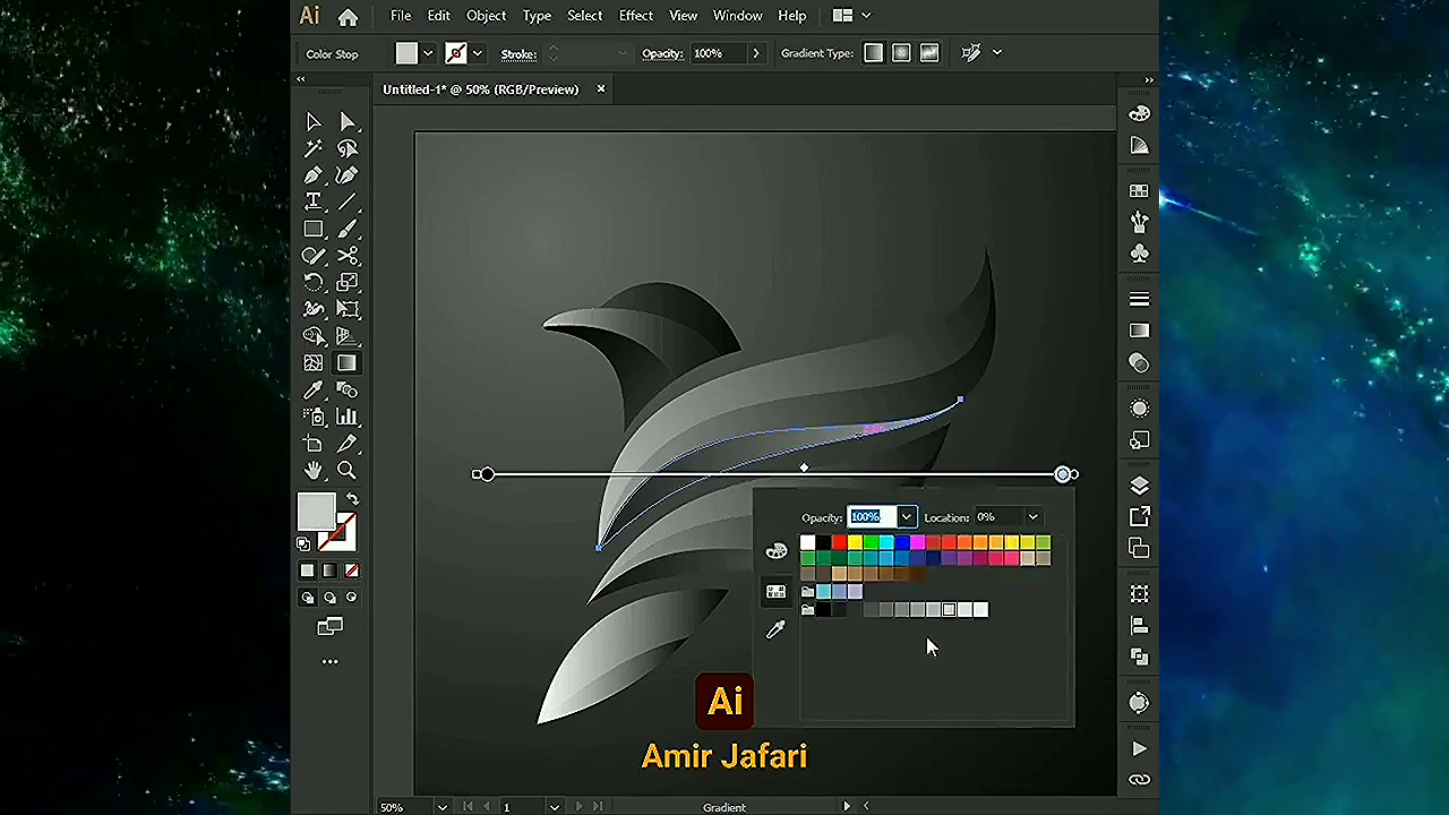
pyautogui.click(929, 644)
pyautogui.keyDown('ctrl'); pyautogui.click(973, 441); pyautogui.keyUp('ctrl')
# Run one more wing feather's gradient from lower-left to upper-right, then check the lower wing
pyautogui.keyDown('ctrl'); pyautogui.click(913, 411); pyautogui.keyUp('ctrl')
pyautogui.moveTo(482, 534); pyautogui.dragTo(1049, 292)
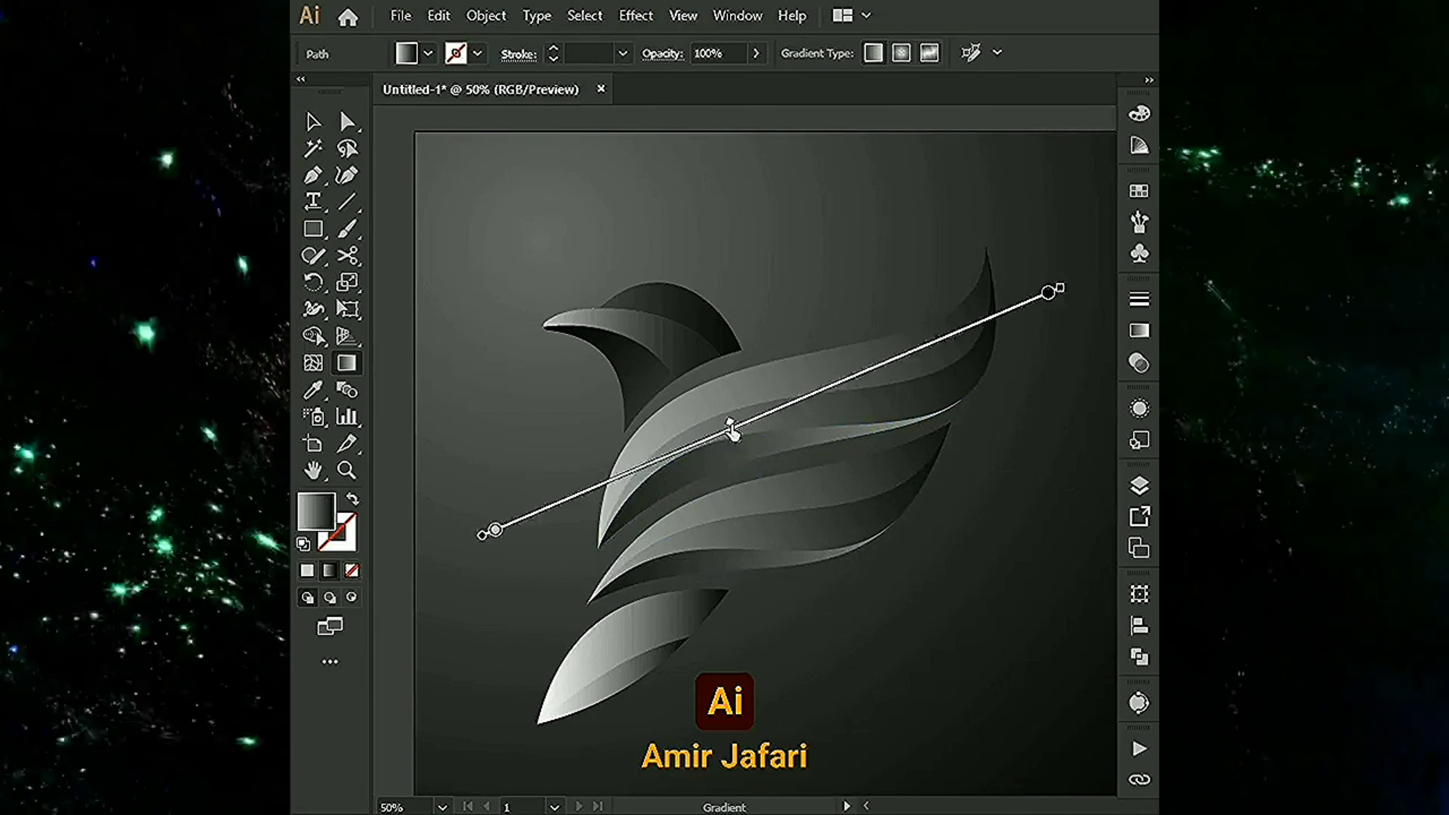
pyautogui.keyDown('ctrl'); pyautogui.click(566, 534); pyautogui.keyUp('ctrl')
pyautogui.keyDown('ctrl'); pyautogui.click(825, 559); pyautogui.keyUp('ctrl')
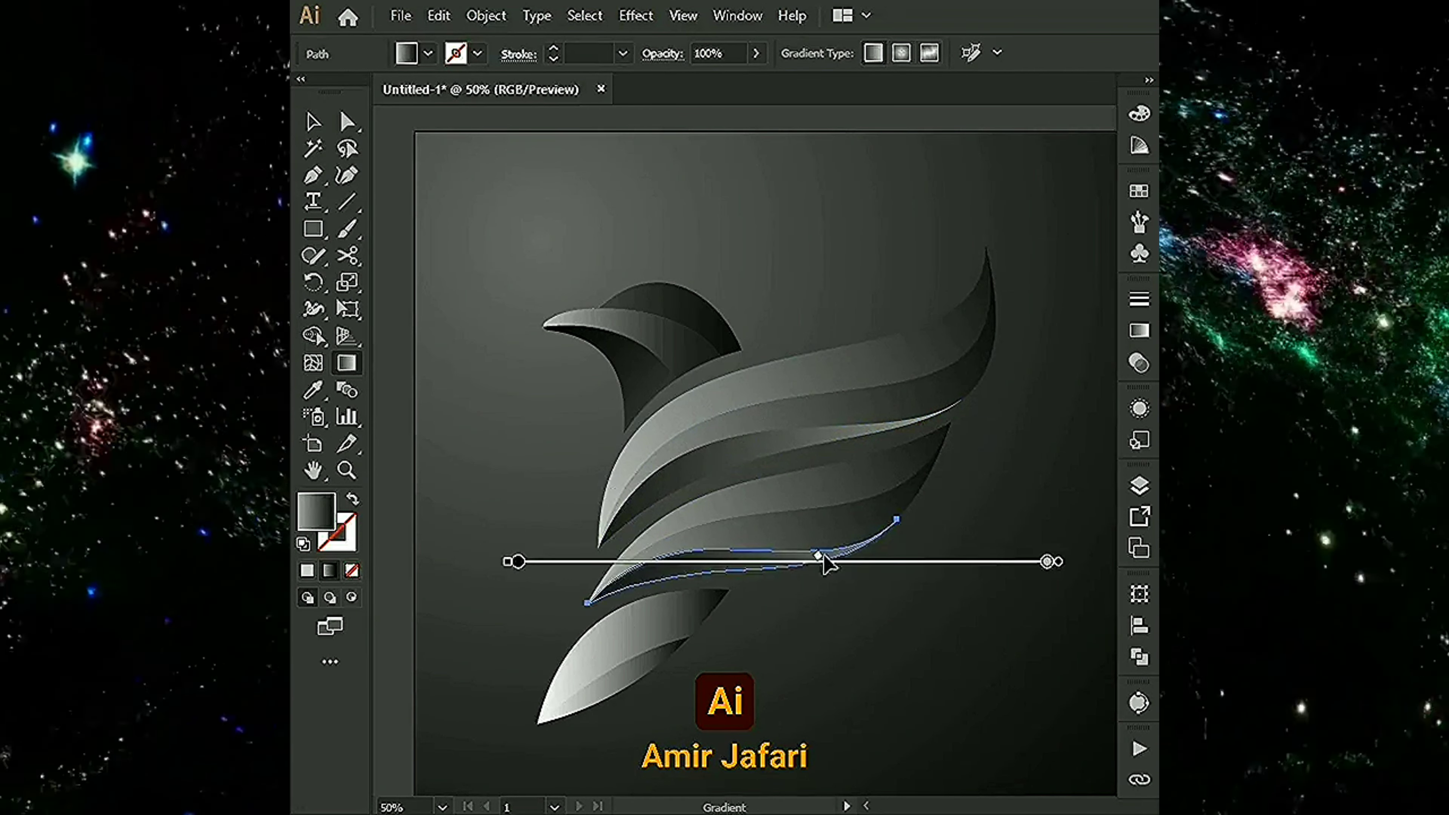
pyautogui.keyDown('ctrl'); pyautogui.click(753, 640); pyautogui.keyUp('ctrl')
# Try diagonal gradients on the bottom feather, undoing the attempts that don't fit
pyautogui.press('v')
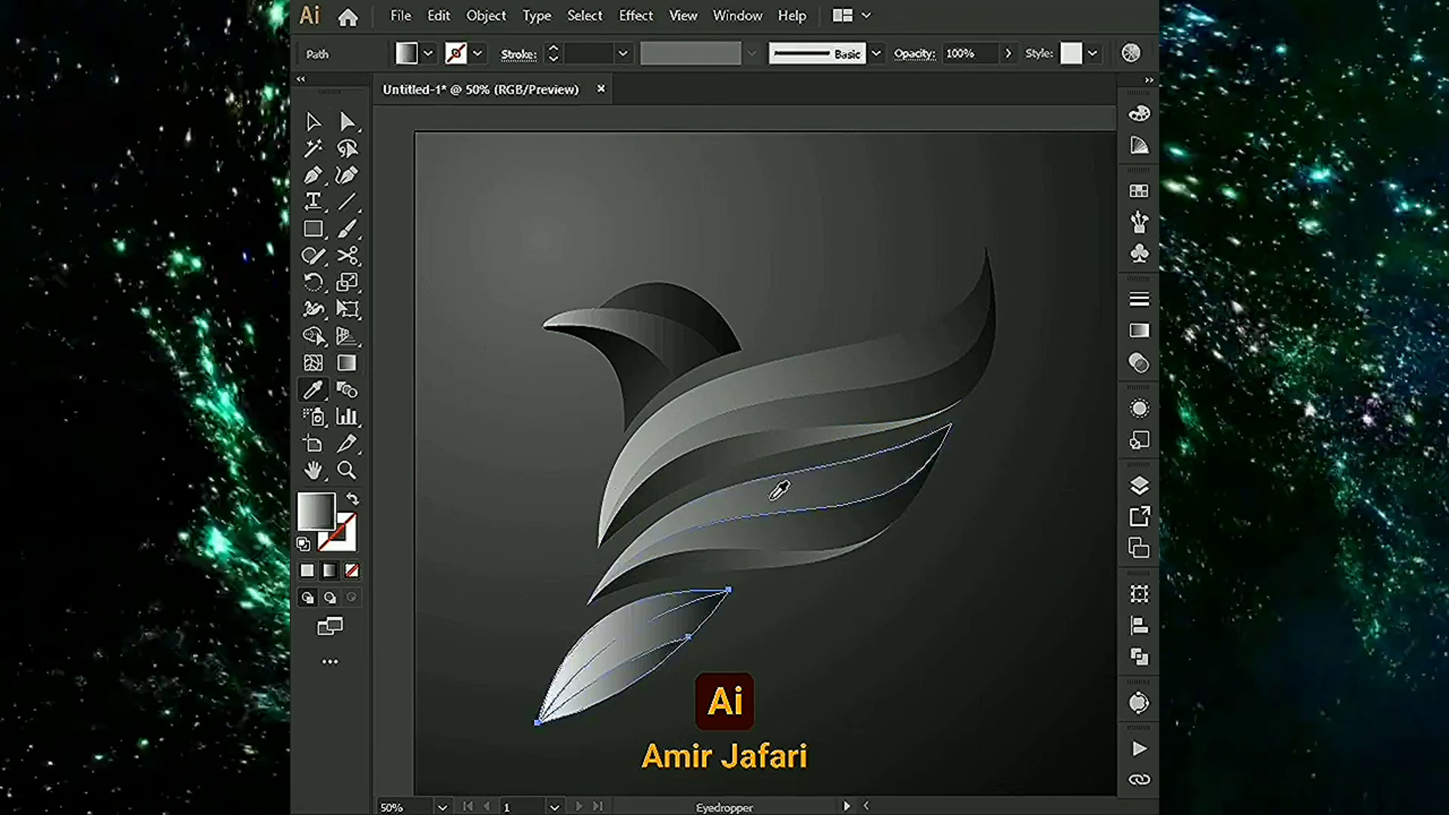
pyautogui.moveTo(632, 612); pyautogui.dragTo(714, 574)
pyautogui.click(713, 574)
pyautogui.press('g')
pyautogui.moveTo(536, 749); pyautogui.dragTo(845, 522)
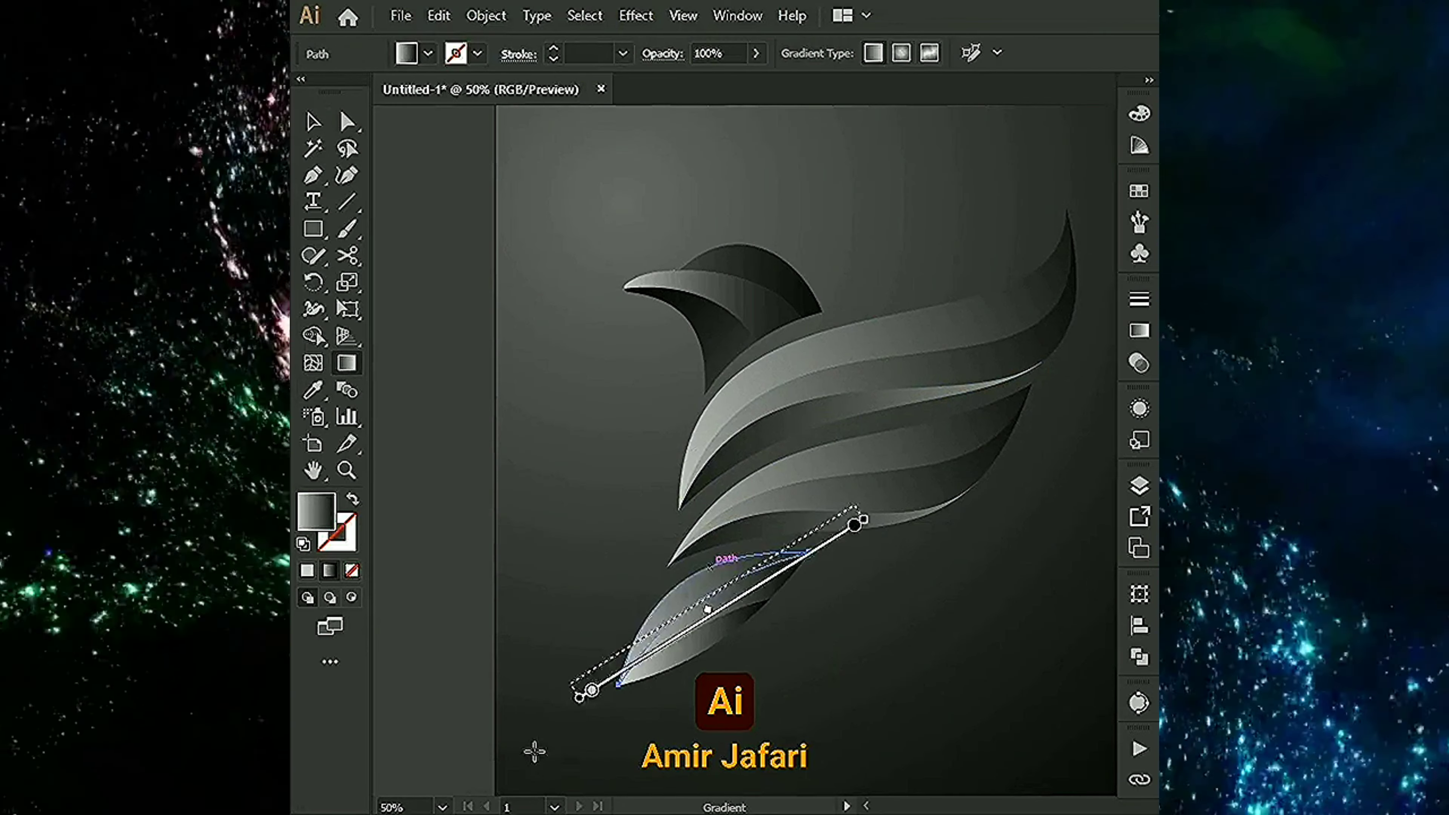
pyautogui.moveTo(524, 730); pyautogui.dragTo(832, 504)
pyautogui.click(655, 633)
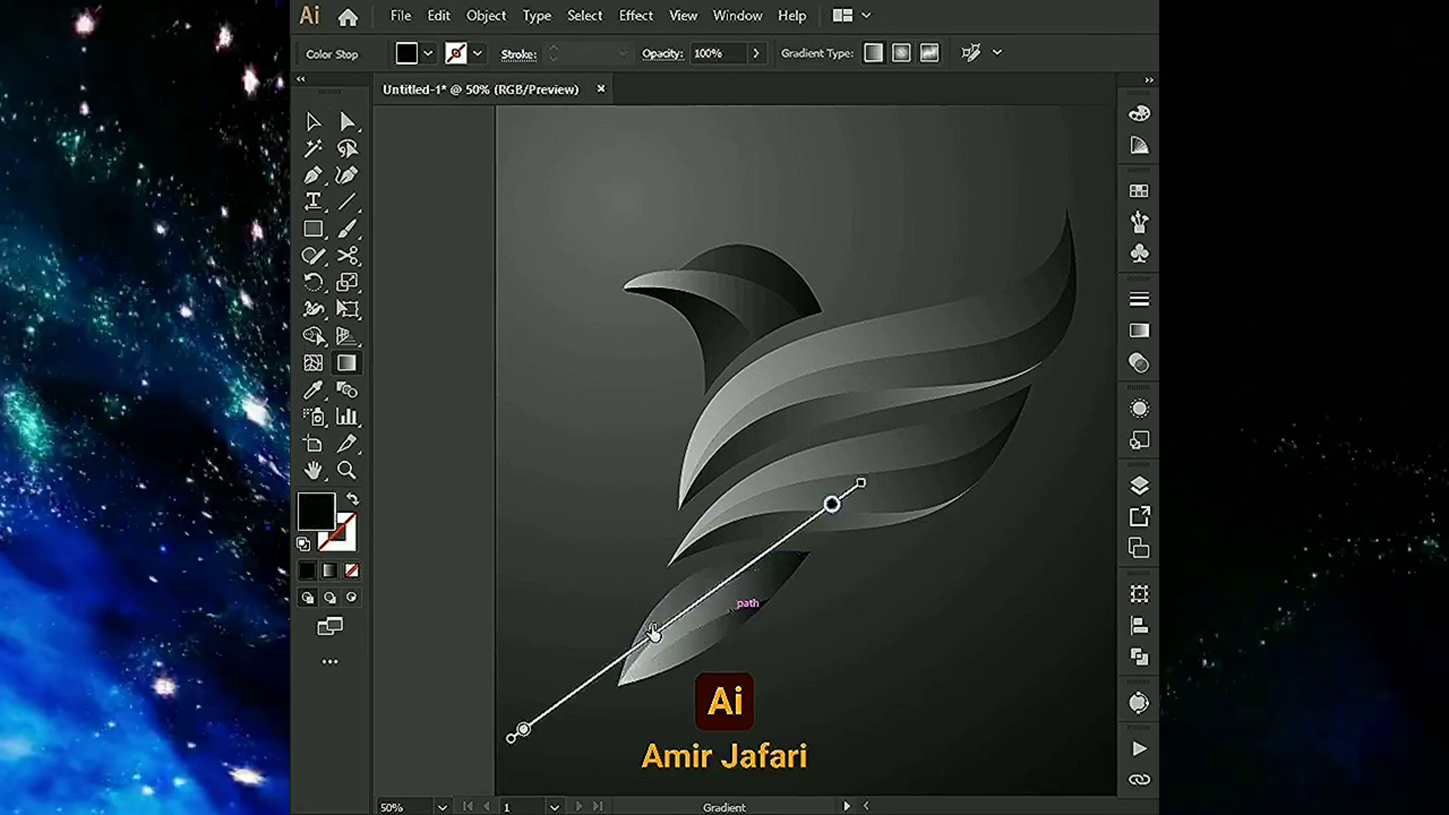
pyautogui.hotkey('ctrl', 'z')
pyautogui.hotkey('ctrl', '+')
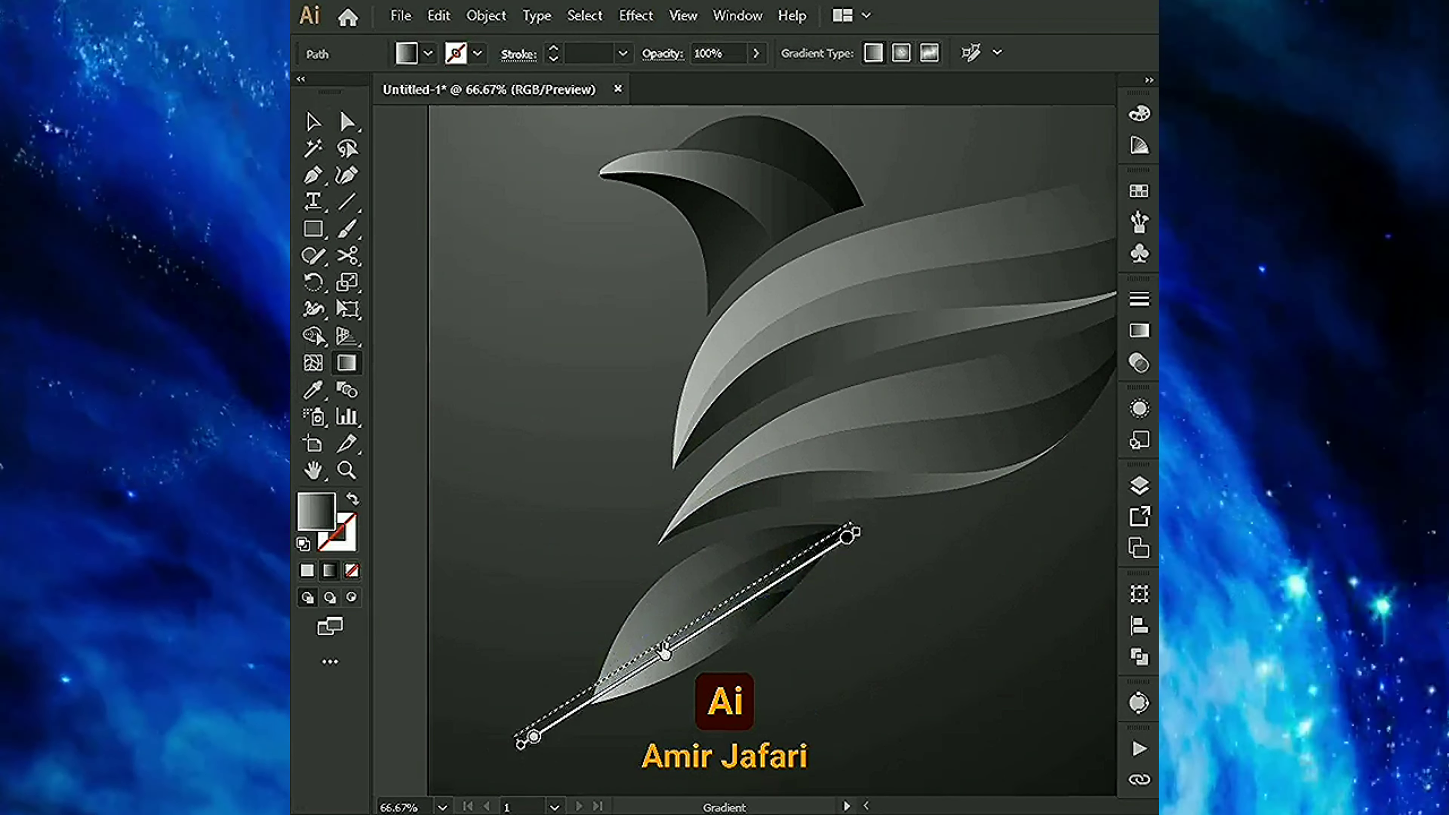
pyautogui.moveTo(528, 741); pyautogui.dragTo(517, 728)
pyautogui.hotkey('ctrl', 'z')
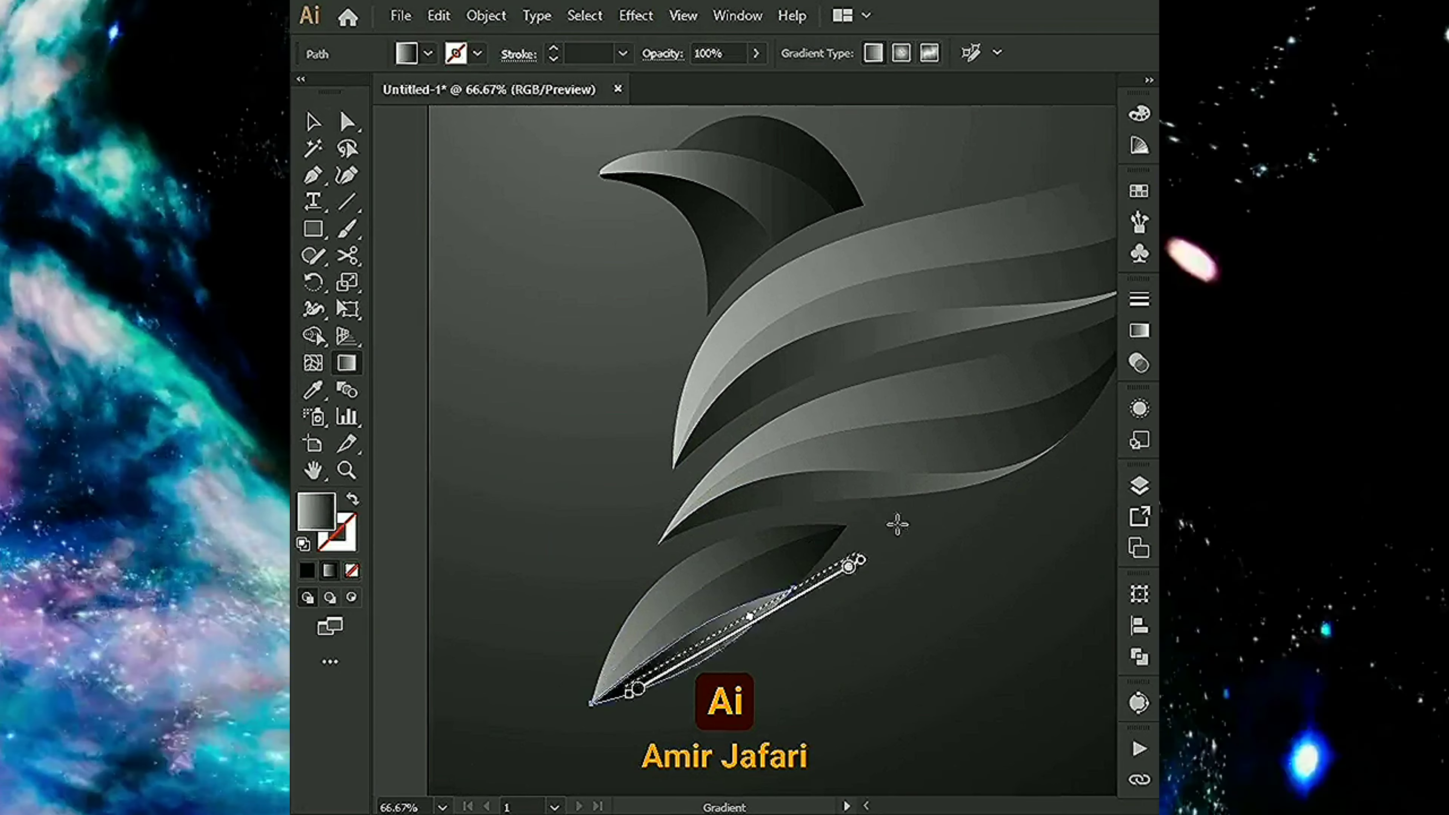
# Run the bottom feather's gradient along a long diagonal and adjust its colour stops
pyautogui.moveTo(836, 590); pyautogui.dragTo(907, 508)
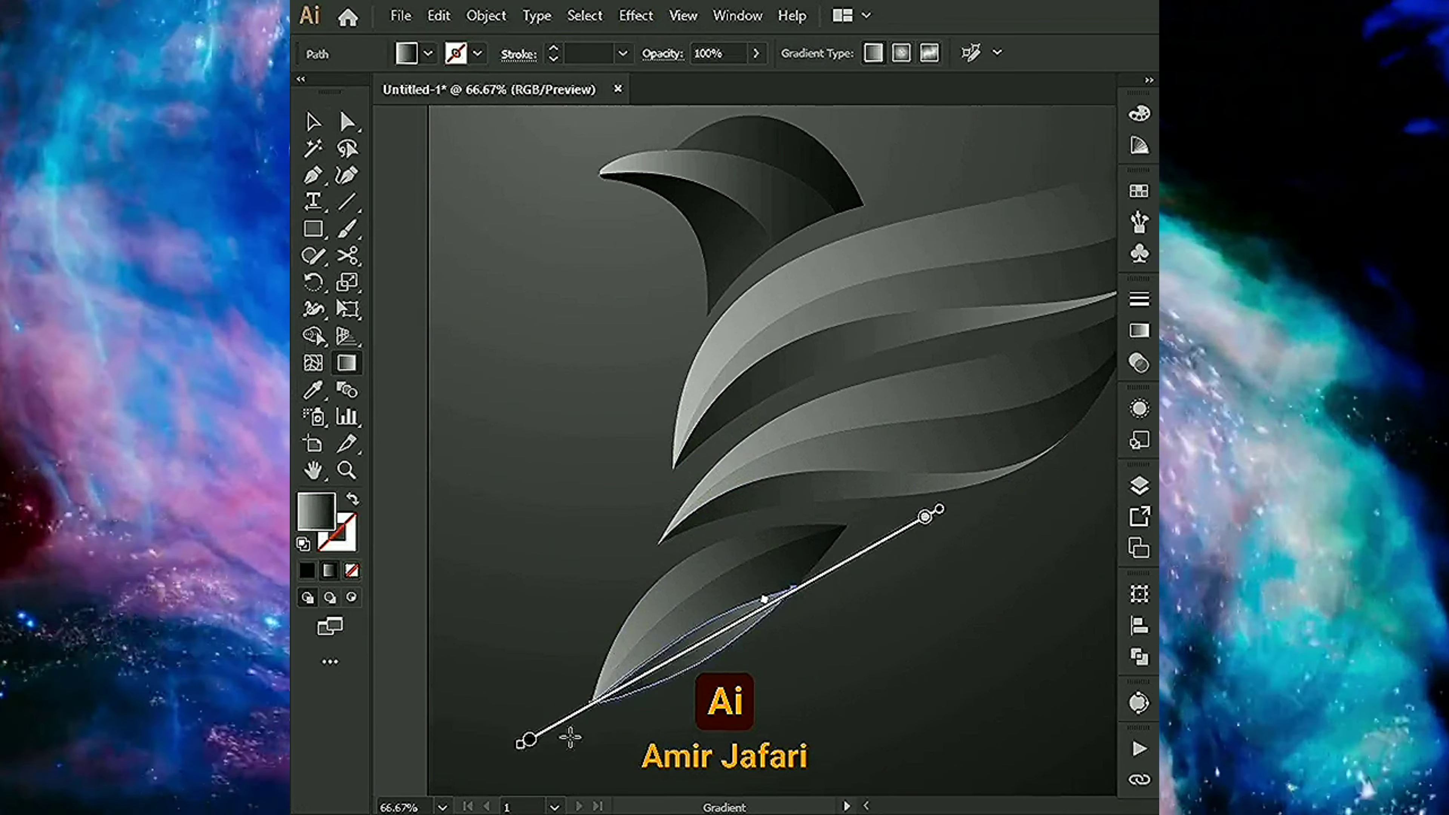
pyautogui.scroll(-2, 566, 738)
pyautogui.click(527, 705)
pyautogui.keyDown('ctrl'); pyautogui.click(783, 617); pyautogui.keyUp('ctrl')
pyautogui.click(738, 631)
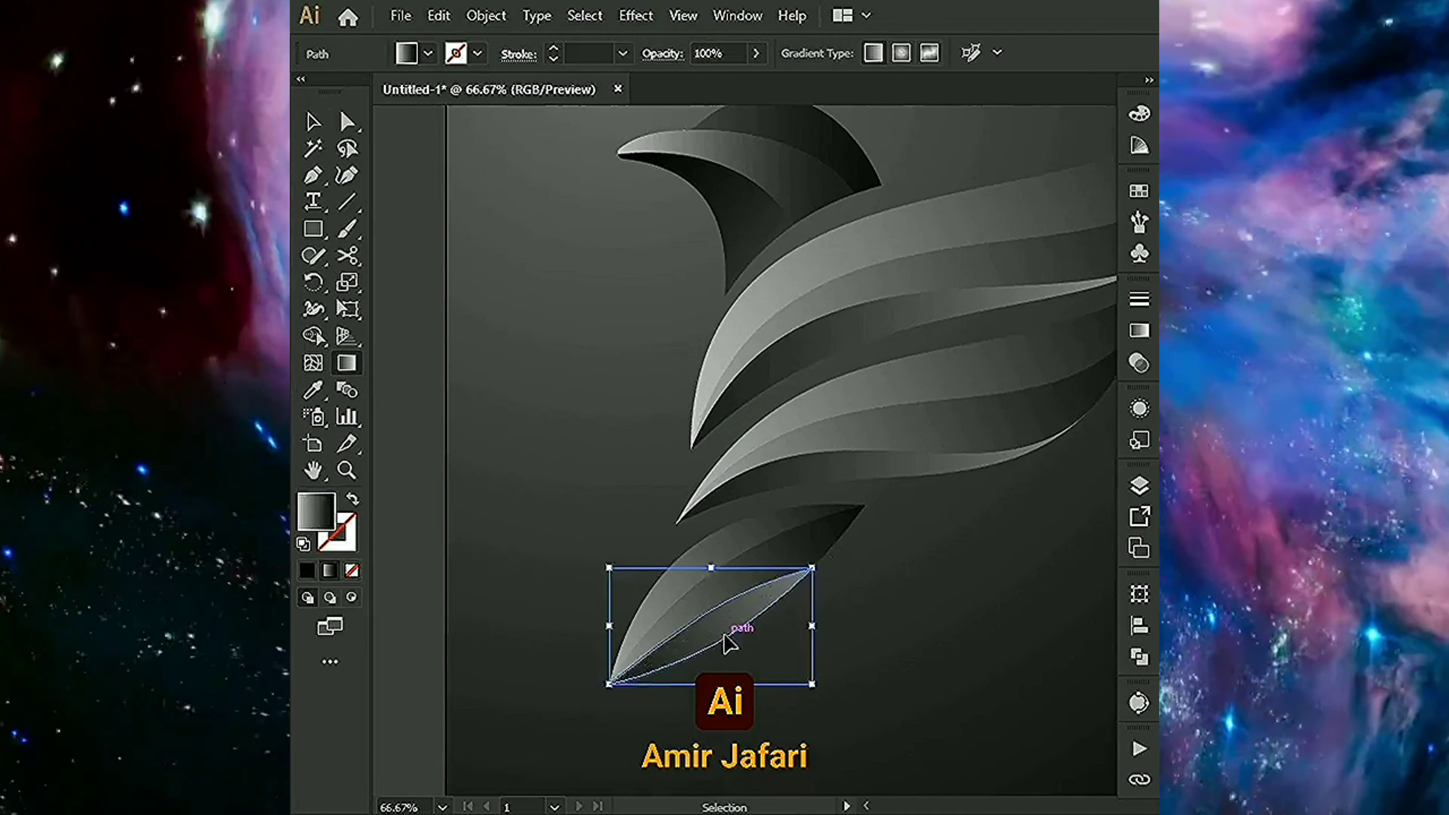
pyautogui.click(501, 757)
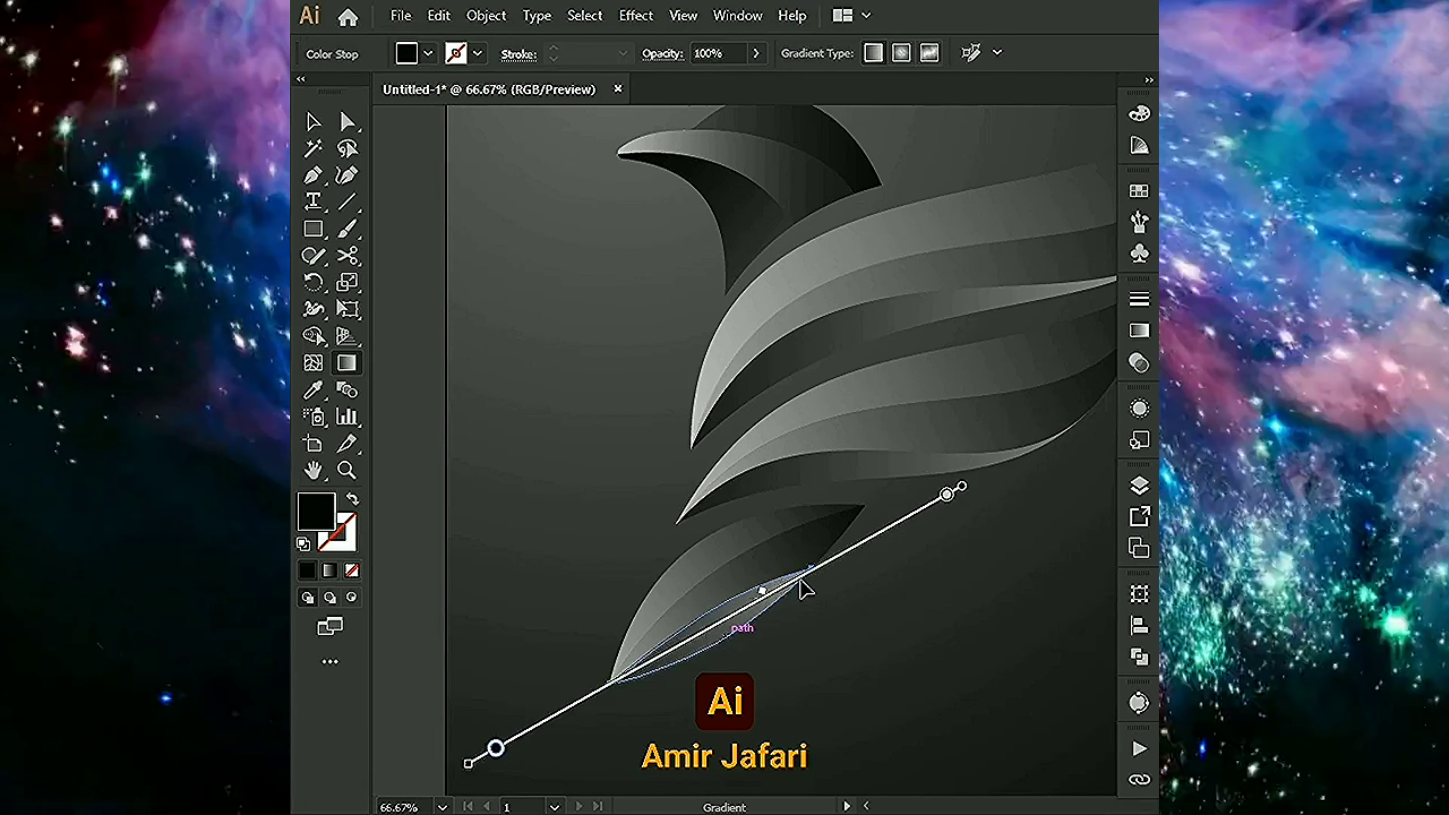
pyautogui.click(662, 630)
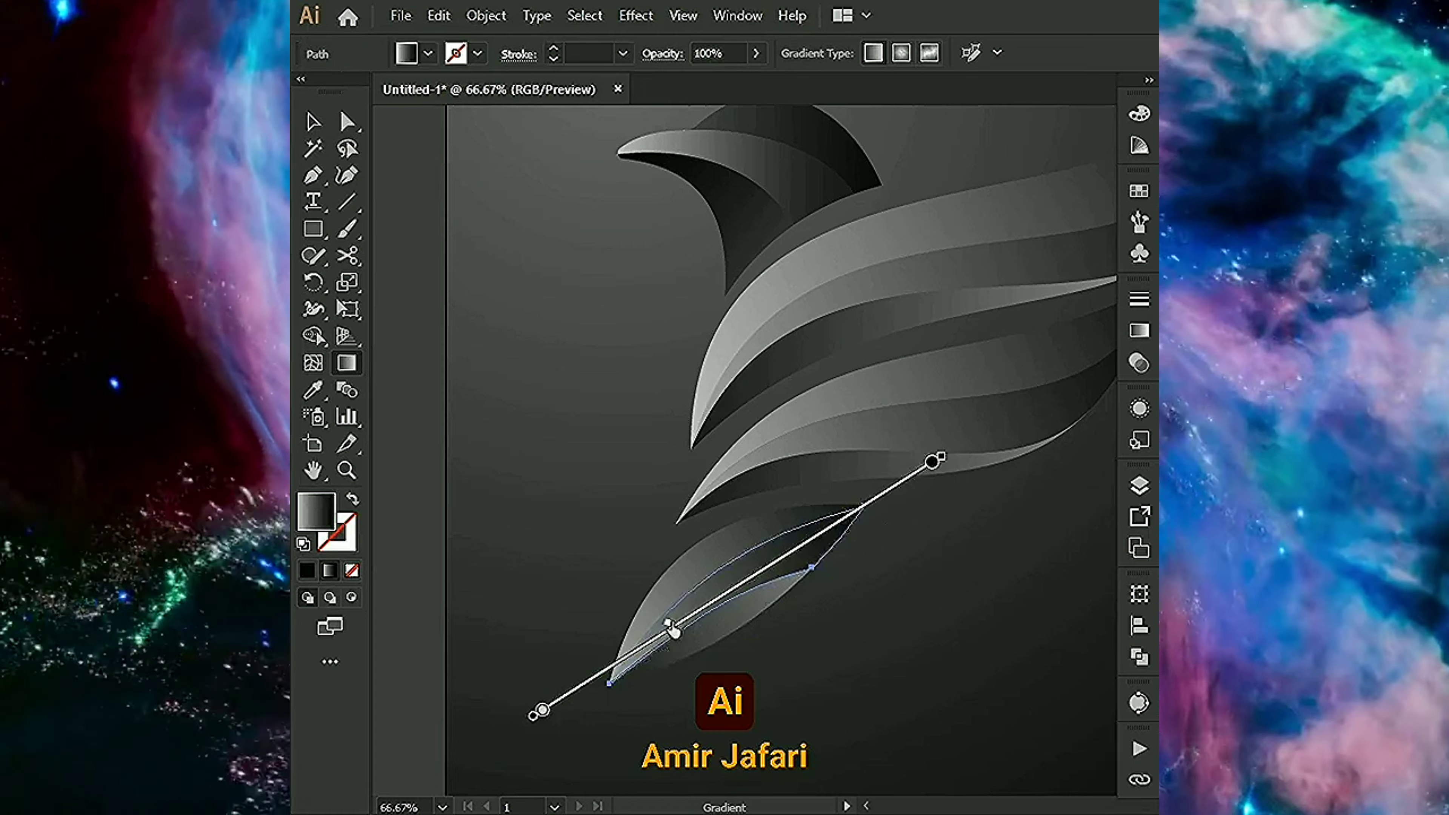
pyautogui.click(796, 599)
pyautogui.doubleClick(966, 484)
pyautogui.press('Escape')
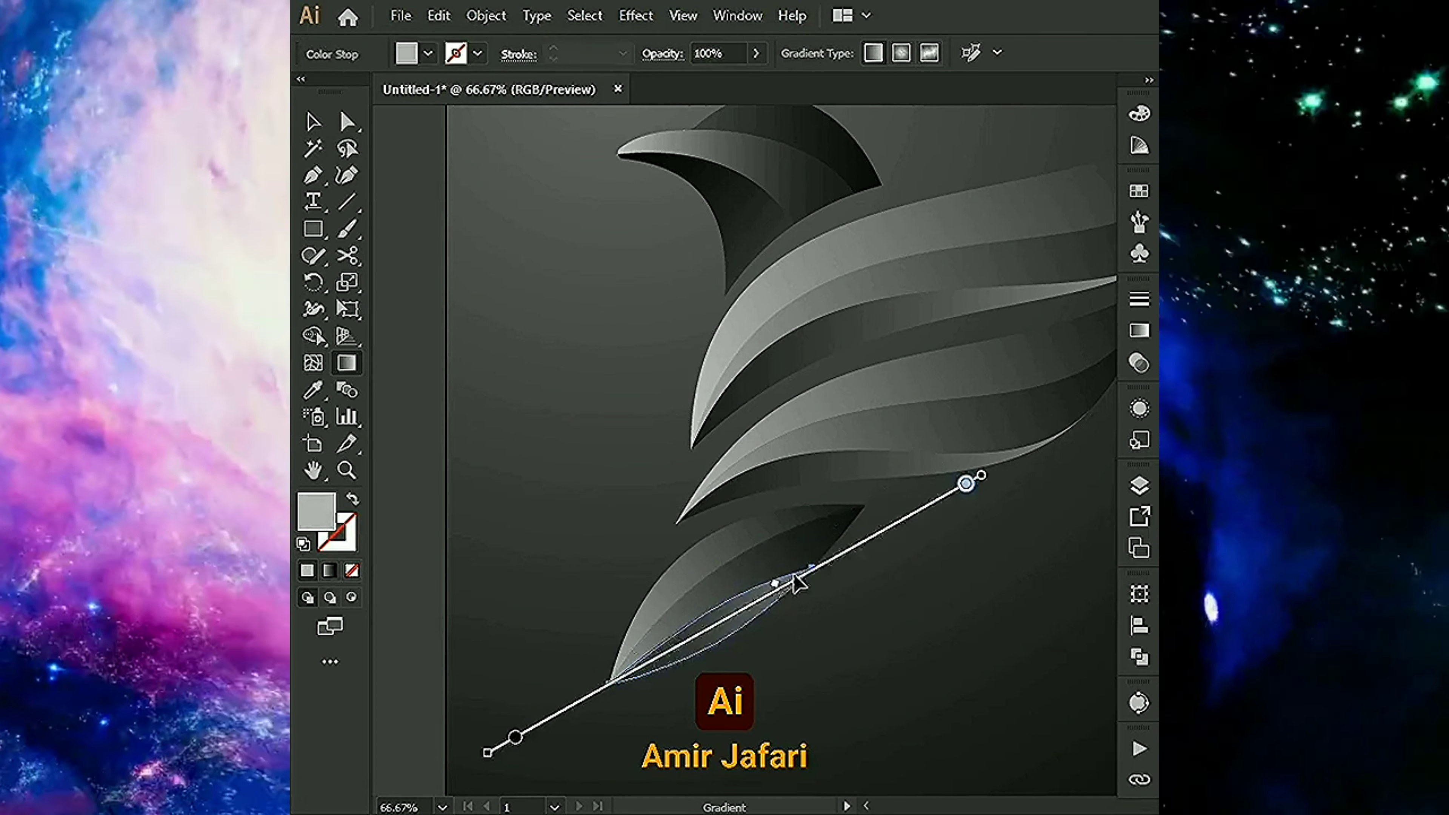
pyautogui.keyDown('ctrl'); pyautogui.click(521, 444); pyautogui.keyUp('ctrl')
pyautogui.keyDown('ctrl'); pyautogui.click(672, 592); pyautogui.keyUp('ctrl')
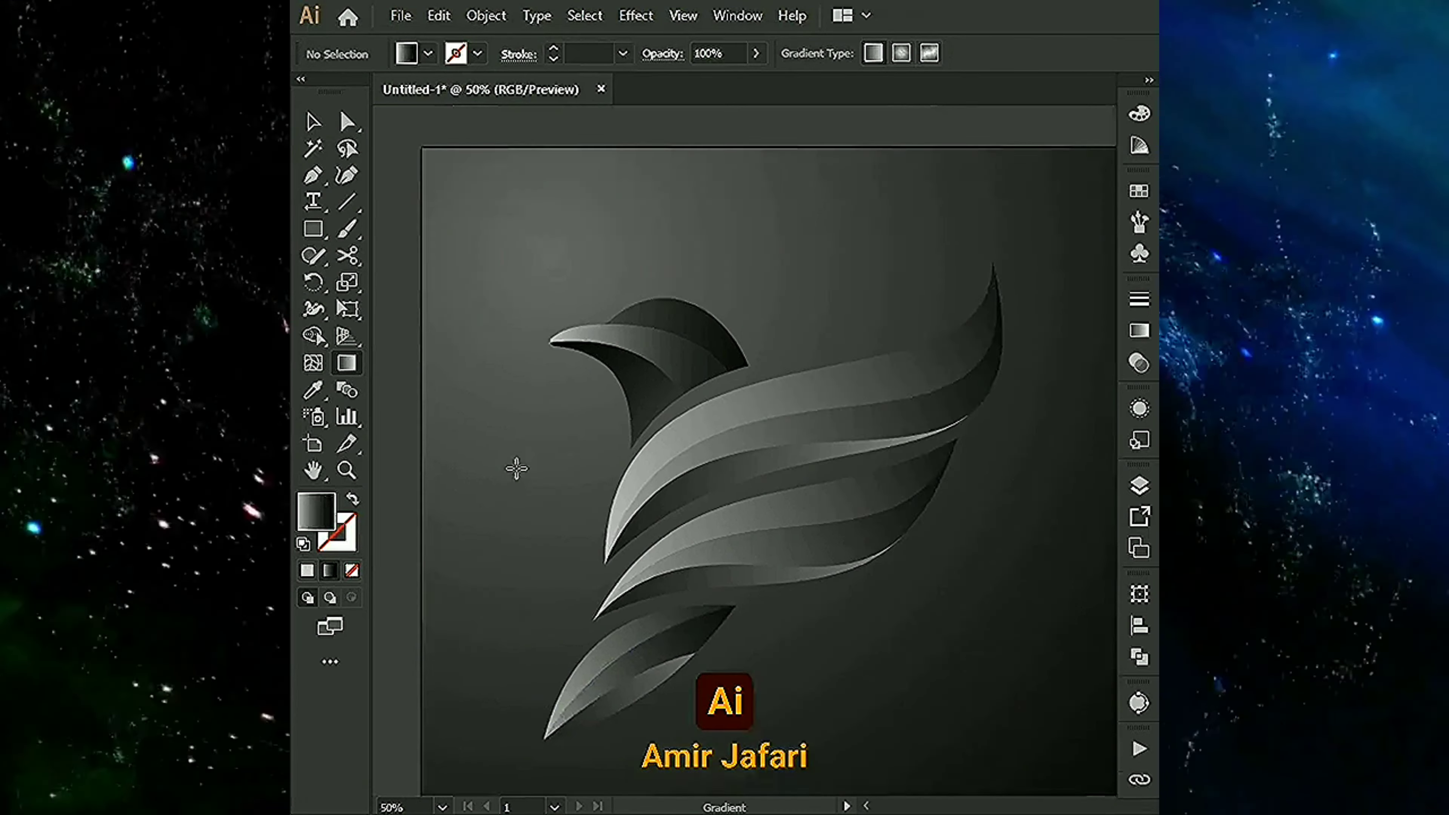
# Group all the bird's shapes and paste a copy in front
pyautogui.hotkey('ctrl', '-')
pyautogui.press('v')
pyautogui.hotkey('ctrl', 'a')
pyautogui.rightClick(501, 457)
pyautogui.click(517, 453)
pyautogui.click(439, 15)
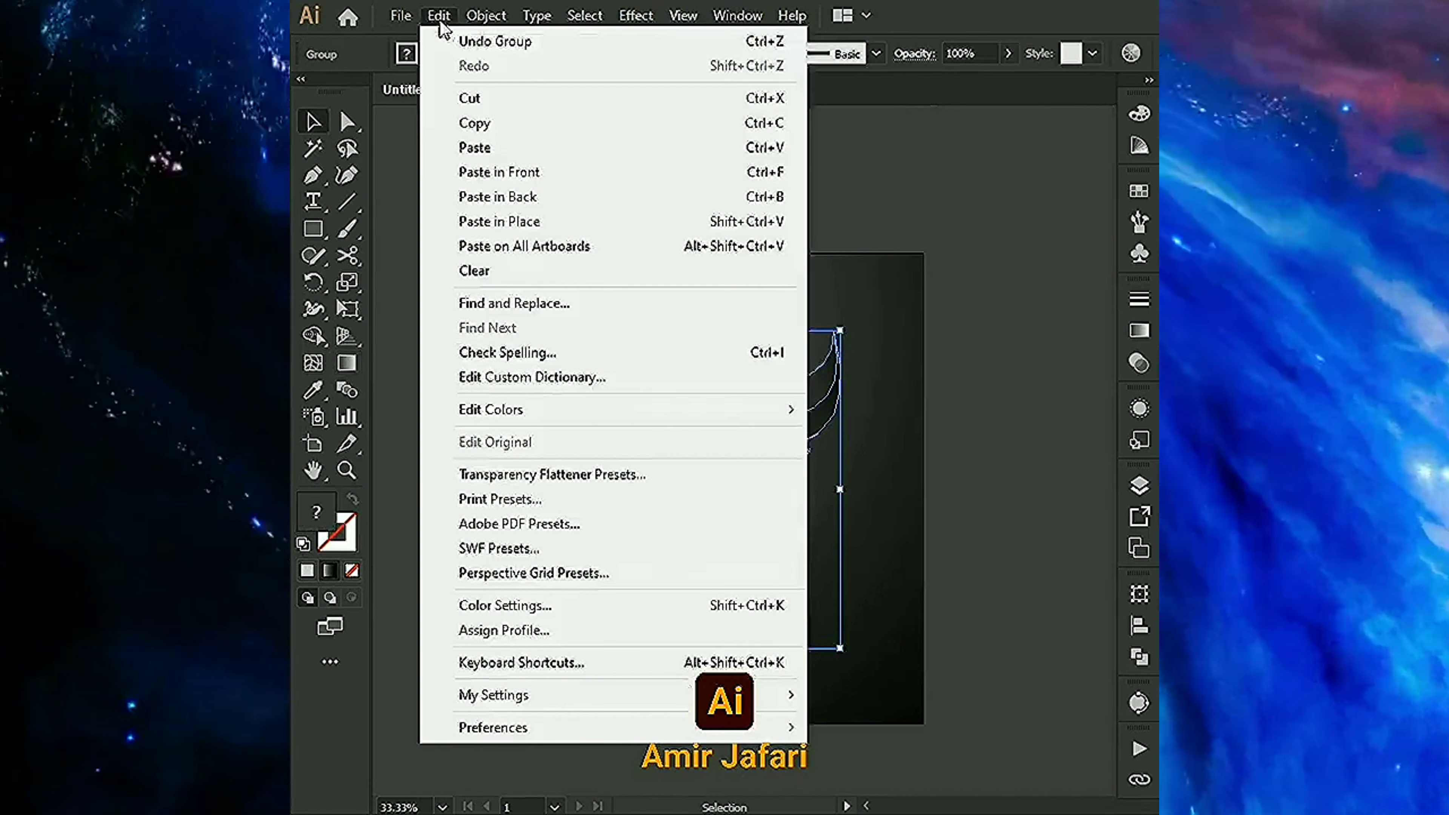
# Fill the pasted bird copy with bright cyan
pyautogui.scroll(-1, 588, 202)
pyautogui.click(428, 53)
pyautogui.click(466, 103)
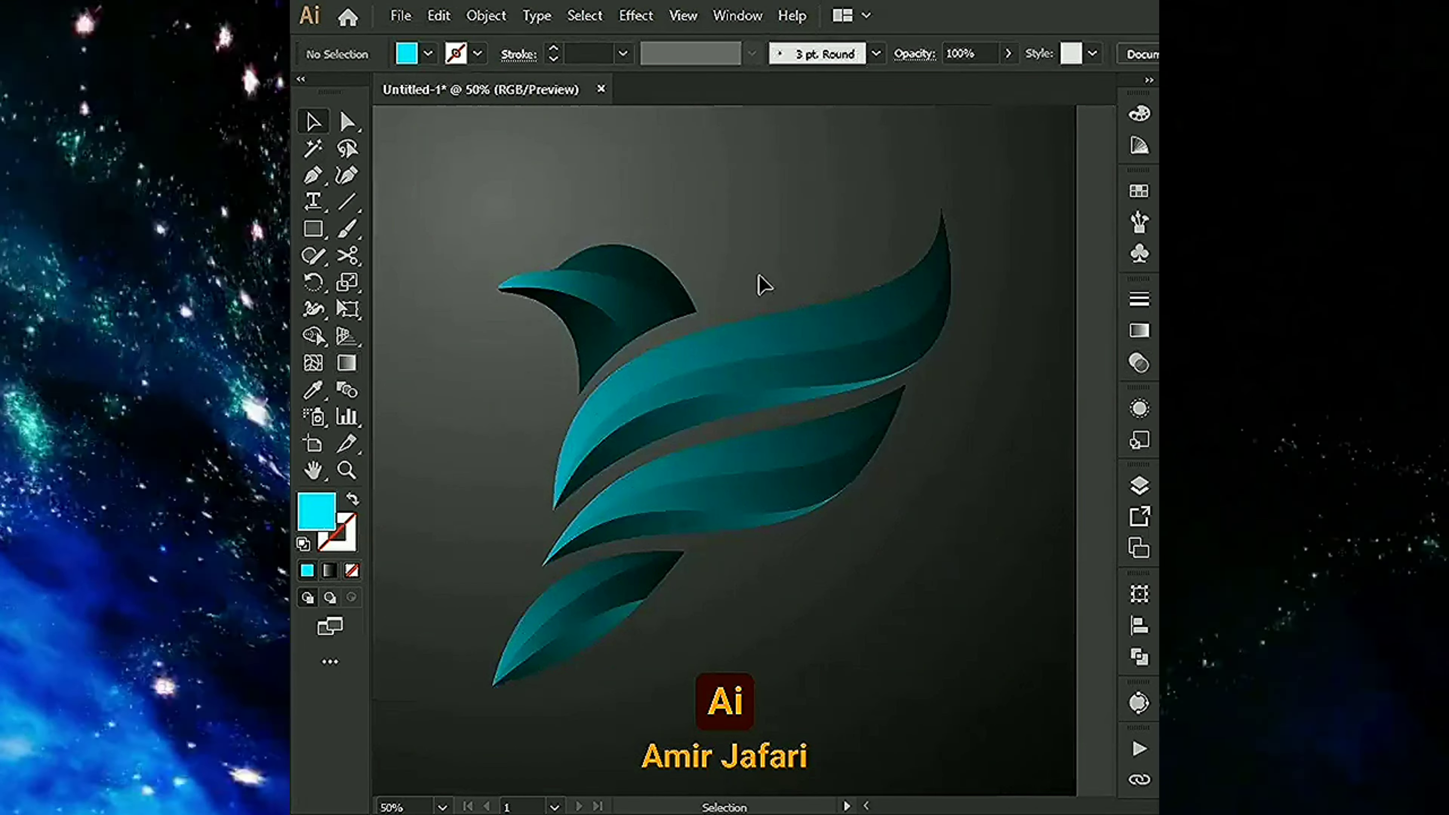
# Set the cyan overlay's transparency to Soft Light blend at 40% opacity
pyautogui.press('y')
pyautogui.click(639, 257)
pyautogui.press('v')
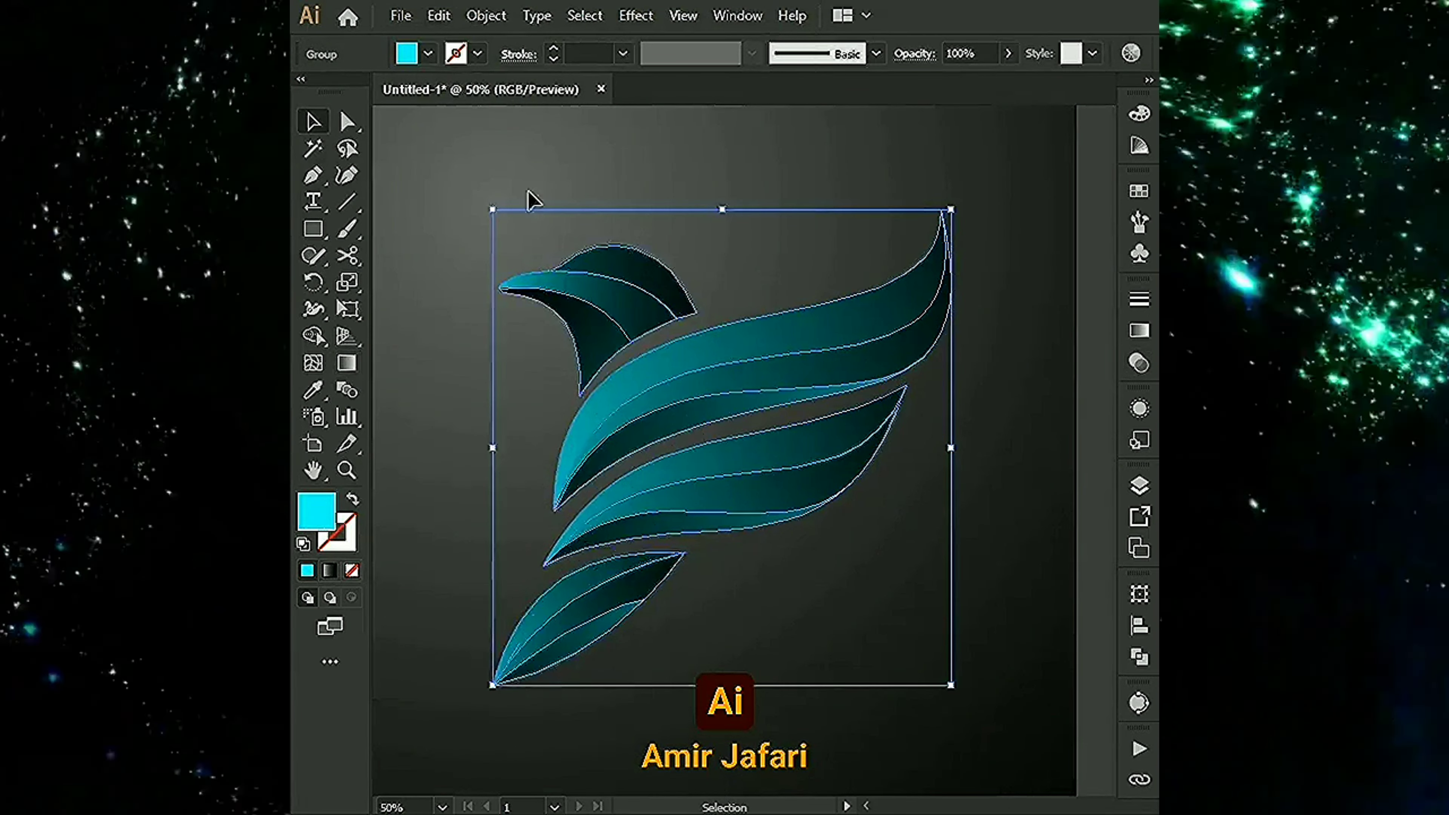
pyautogui.click(439, 16)
pyautogui.click(910, 351)
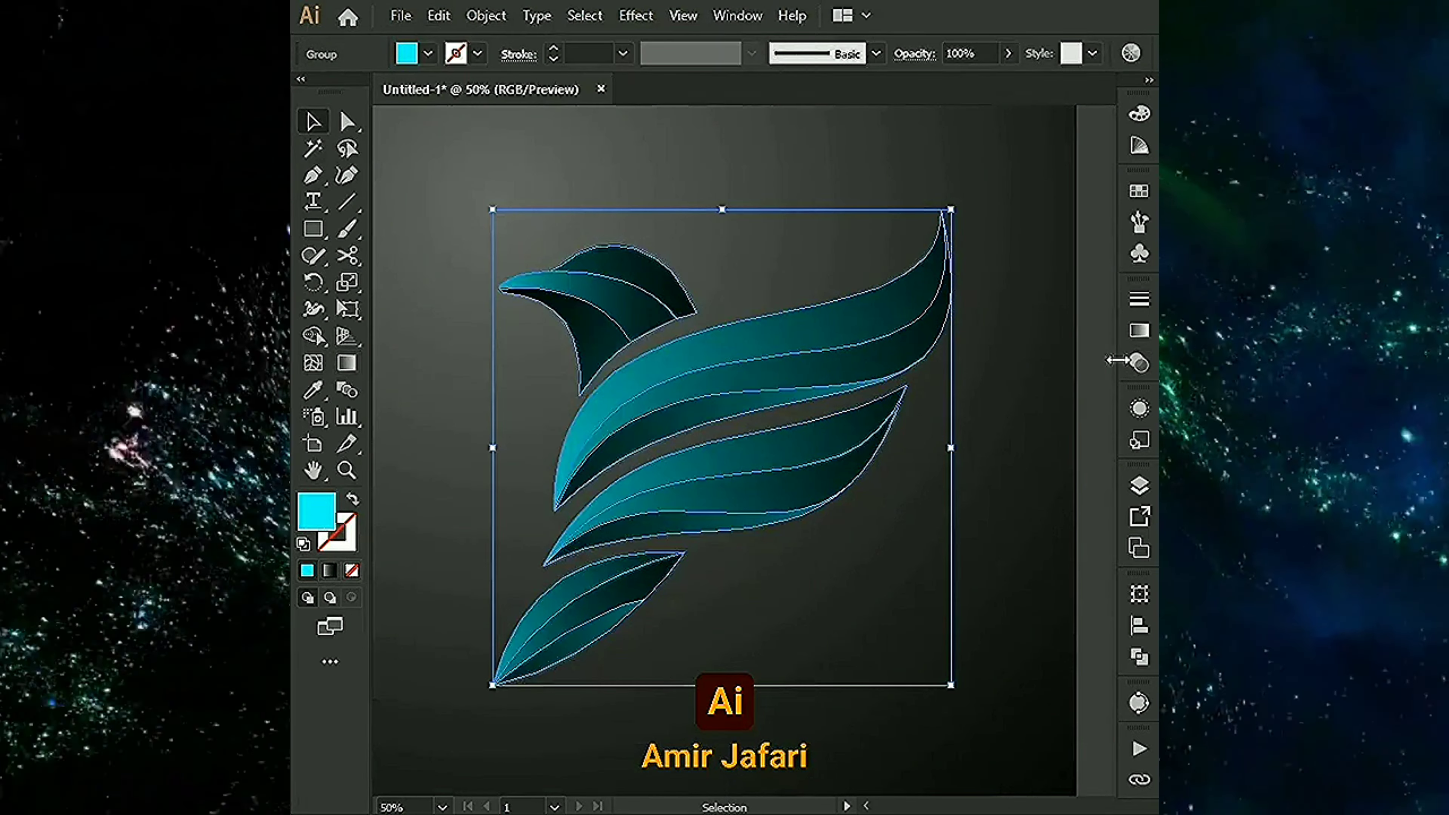
pyautogui.click(1140, 363)
pyautogui.click(913, 324)
pyautogui.click(916, 557)
pyautogui.doubleClick(1045, 323)
pyautogui.write('40')
pyautogui.press('Return')
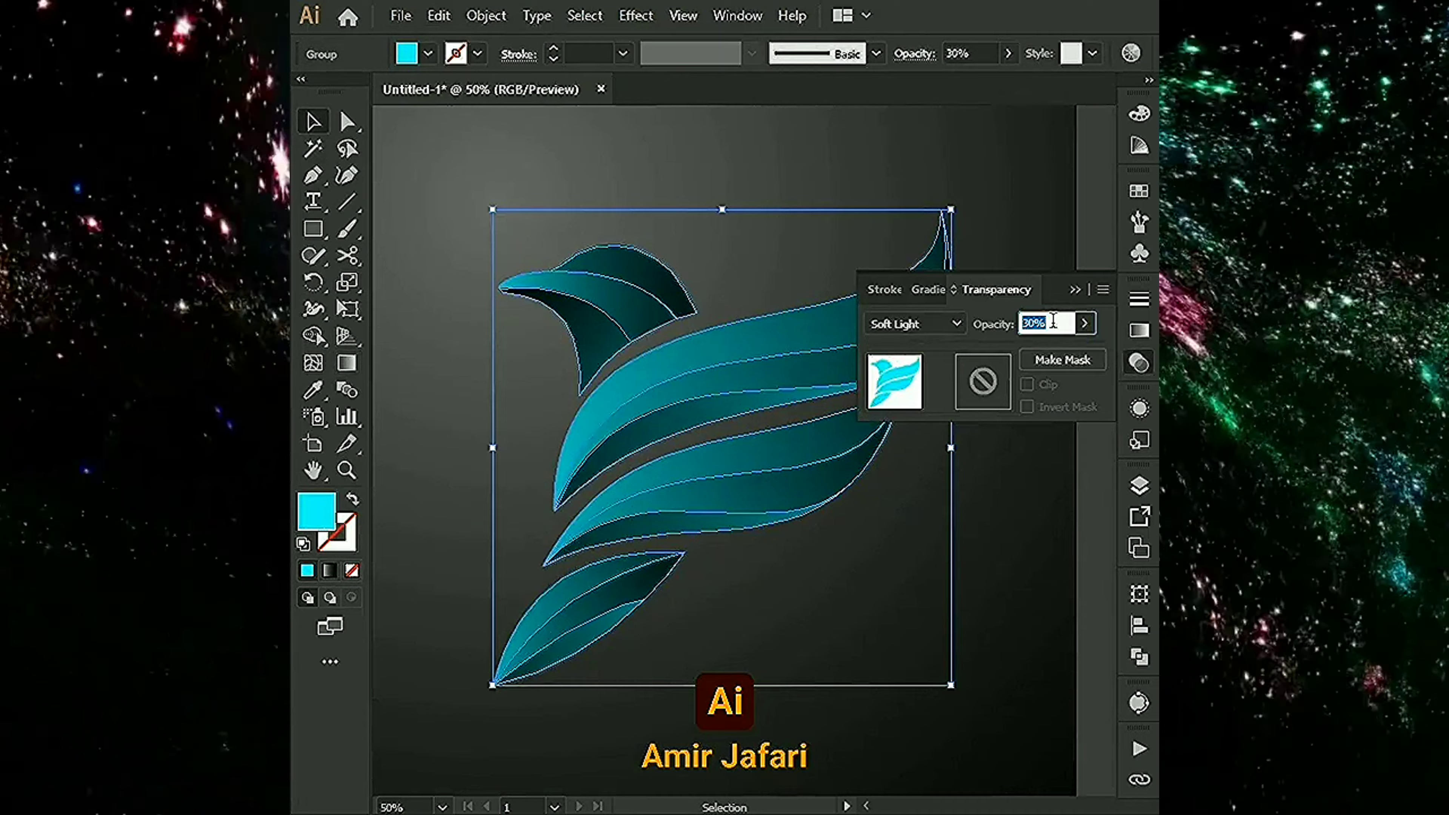
pyautogui.click(715, 214)
# Select the whole bird and open Effect > Stylize > Drop Shadow
pyautogui.hotkey('ctrl', 'a')
pyautogui.click(635, 16)
pyautogui.click(913, 274)
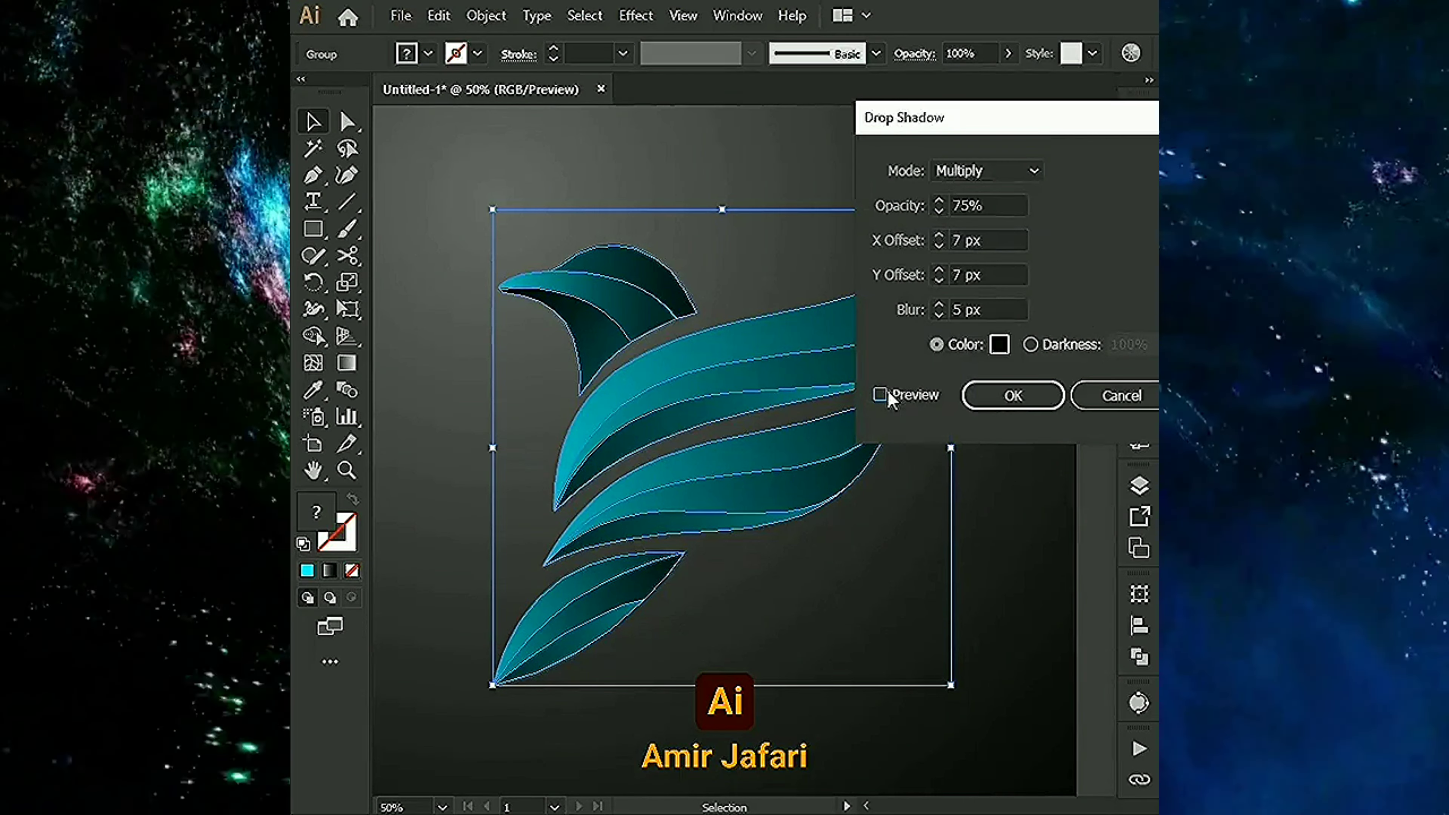
# Turn on Preview, set the shadow to Normal mode, and enter first opacity and offset values
pyautogui.click(881, 395)
pyautogui.click(987, 170)
pyautogui.click(965, 188)
pyautogui.doubleClick(970, 206)
pyautogui.write('80')
pyautogui.click(973, 241)
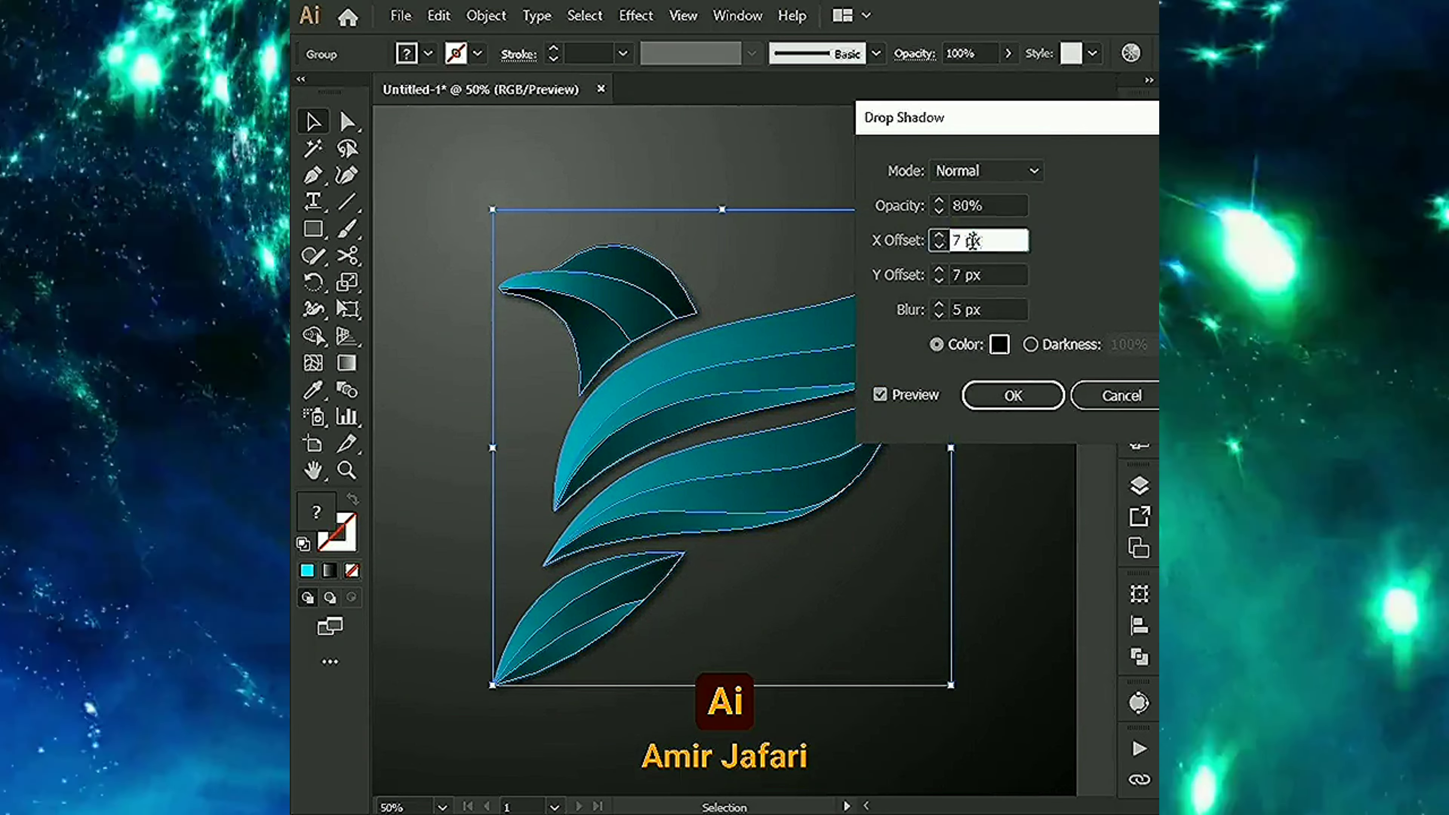
pyautogui.write('0')
pyautogui.press('Tab')
pyautogui.write('11')
pyautogui.press('Tab')
pyautogui.write('1')
pyautogui.hotkey('shift', 'Tab')
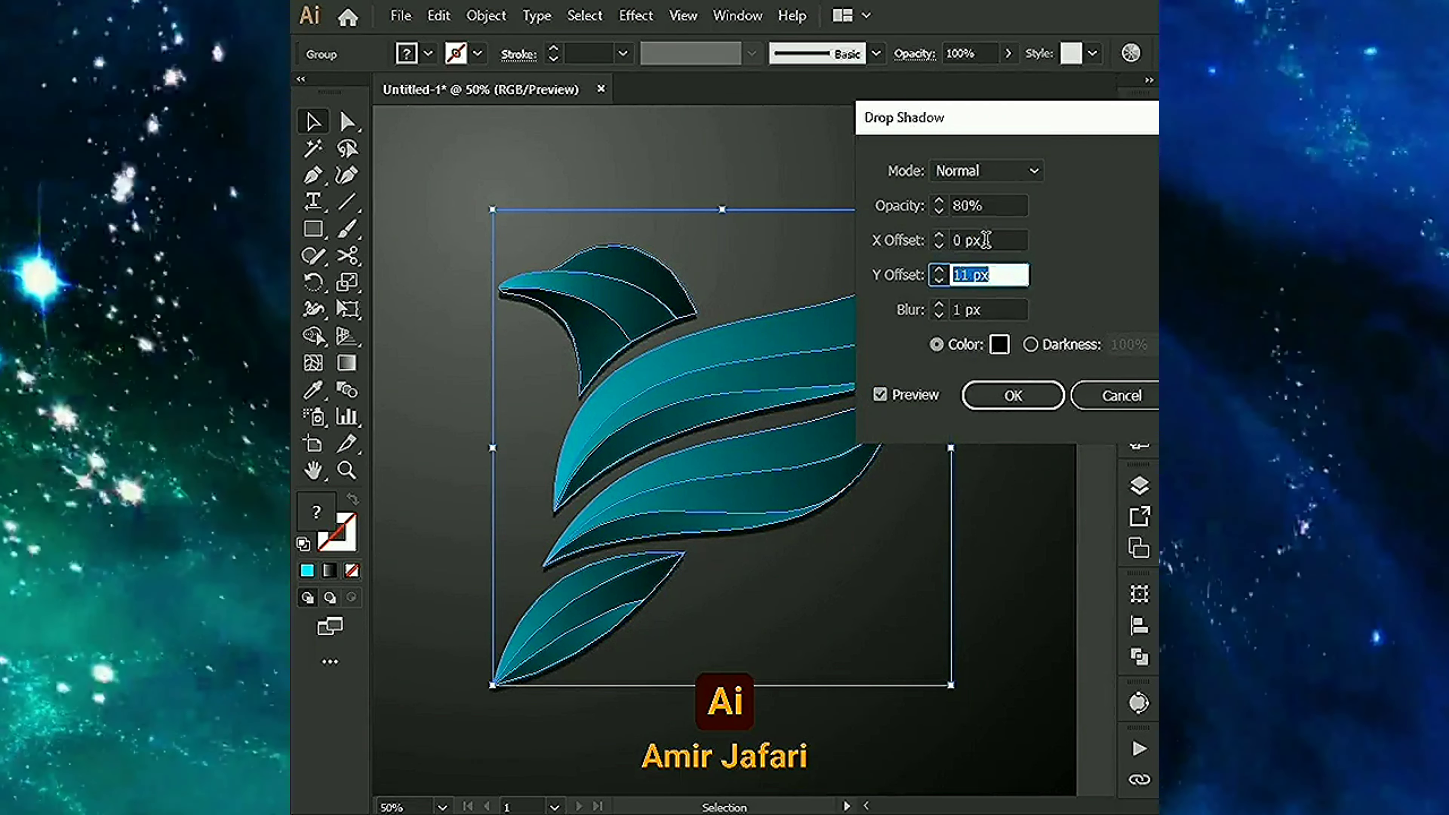
# Set the shadow's X offset to -2 px and Y offset to 12 px, and start adjusting the blur
pyautogui.hotkey('shift', 'Tab')
pyautogui.write('-2')
pyautogui.press('Tab')
pyautogui.write('12')
pyautogui.press('Tab')
pyautogui.write('4')
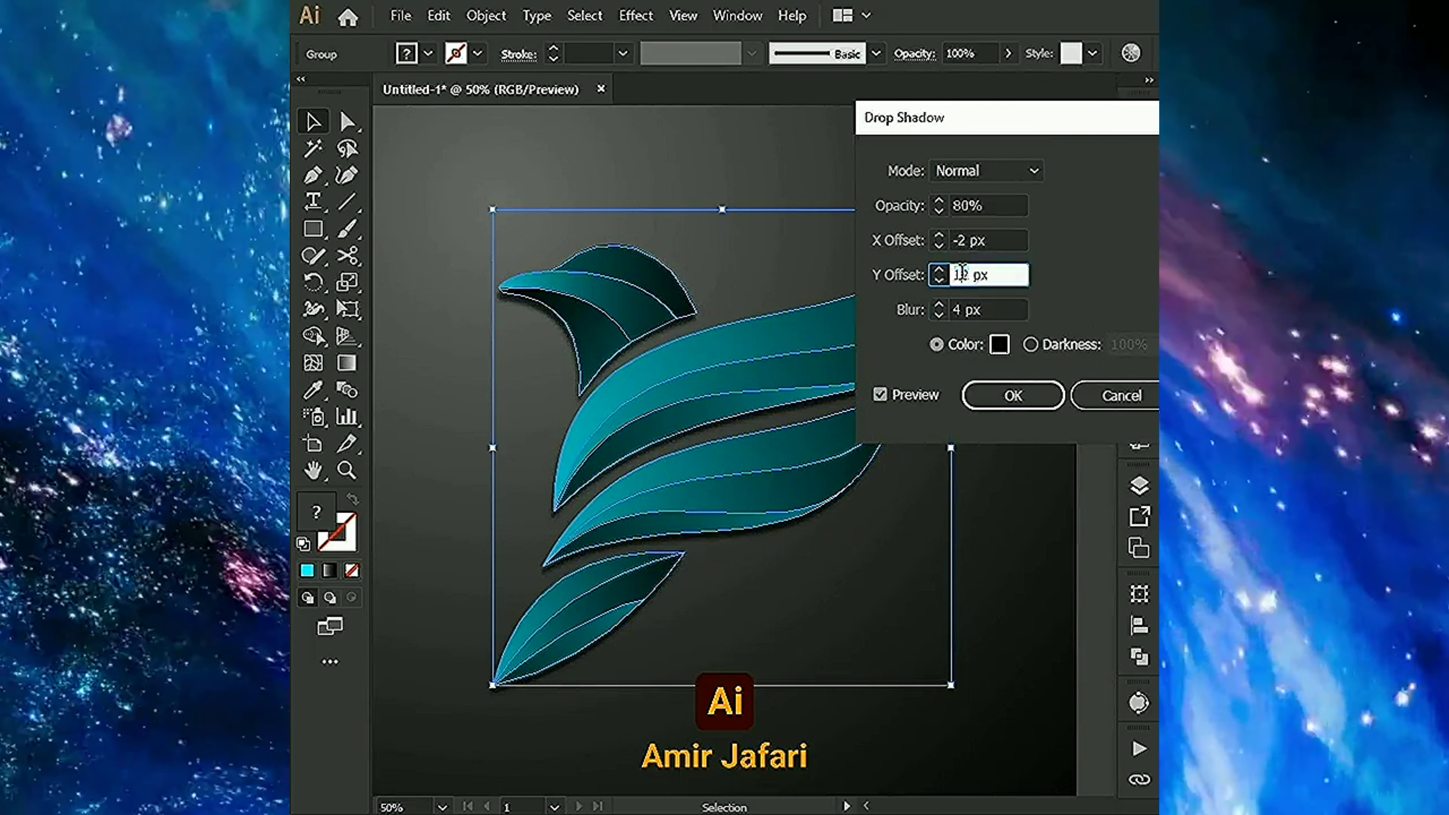
pyautogui.press('Up')
pyautogui.press('Tab')
pyautogui.press('Up')
pyautogui.click(985, 204)
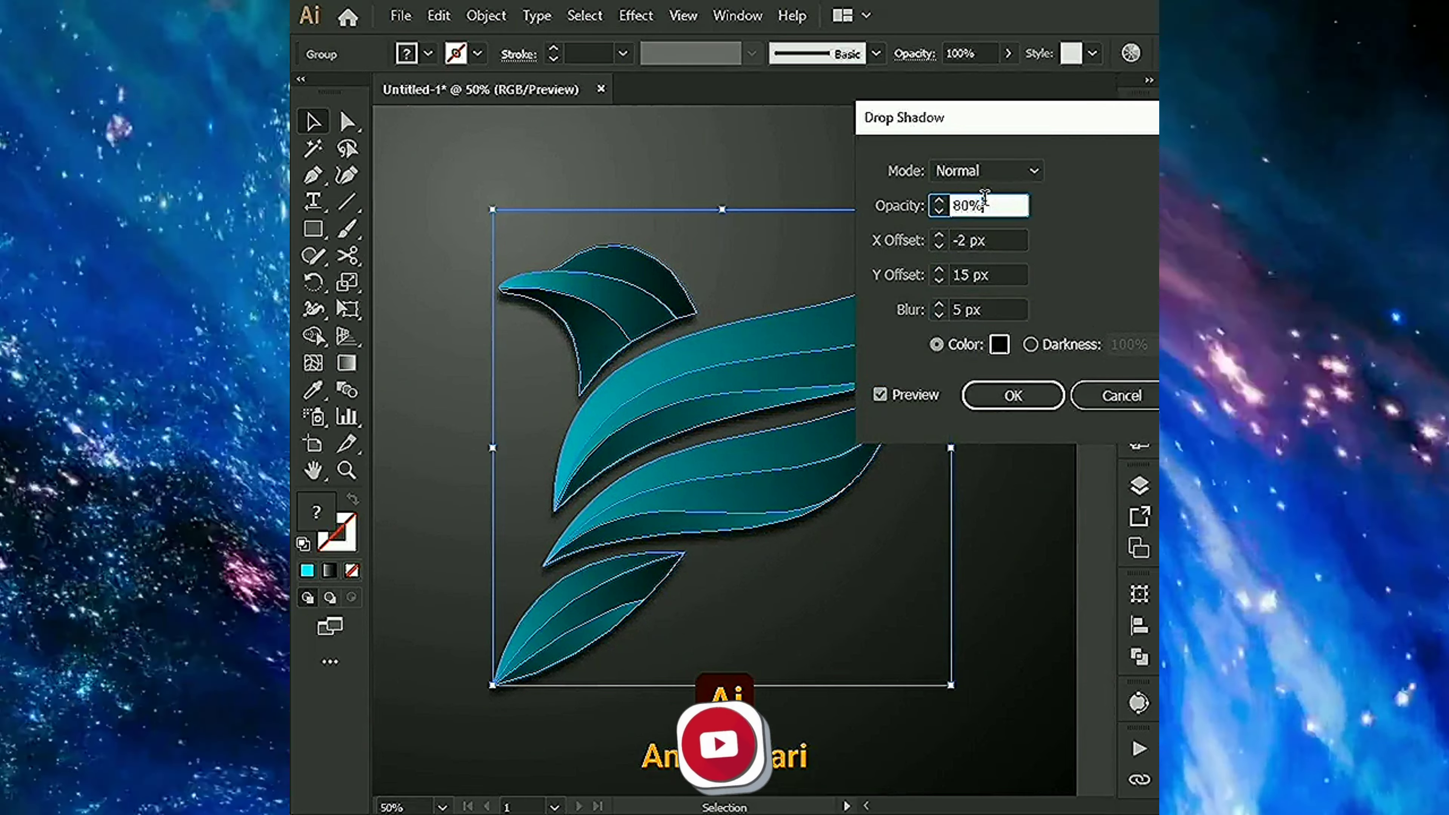
# Nudge the shadow to Y 16 px, 12 px blur and 79% opacity, then apply it
pyautogui.hotkey('shift', 'Tab')
pyautogui.press('Up')
pyautogui.press('Up')
pyautogui.press('Up')
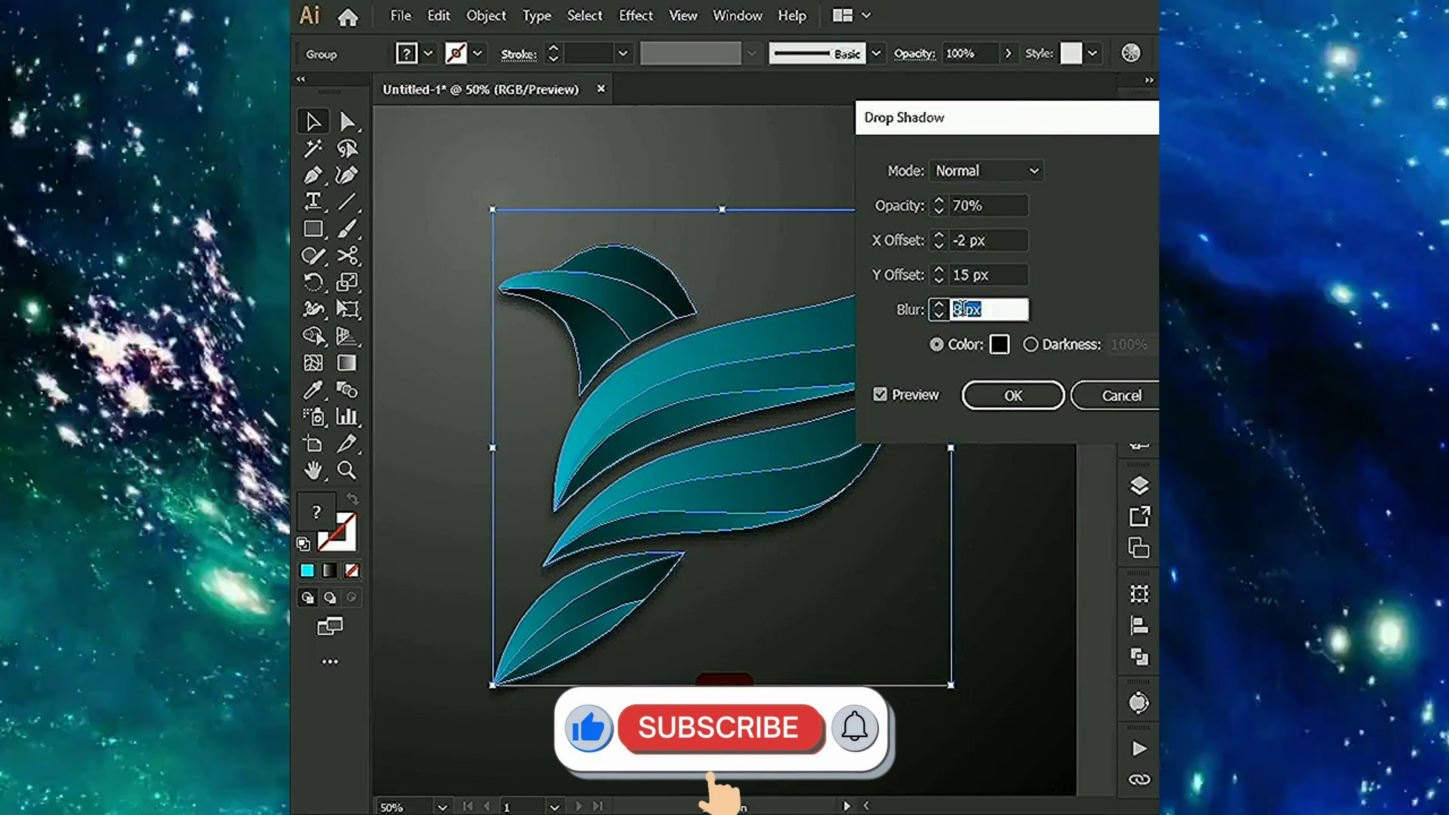
pyautogui.press('Tab')
pyautogui.click(975, 310)
pyautogui.press('Up')
pyautogui.press('Up')
pyautogui.press('Up')
pyautogui.hotkey('shift', 'Tab')
pyautogui.press('Up')
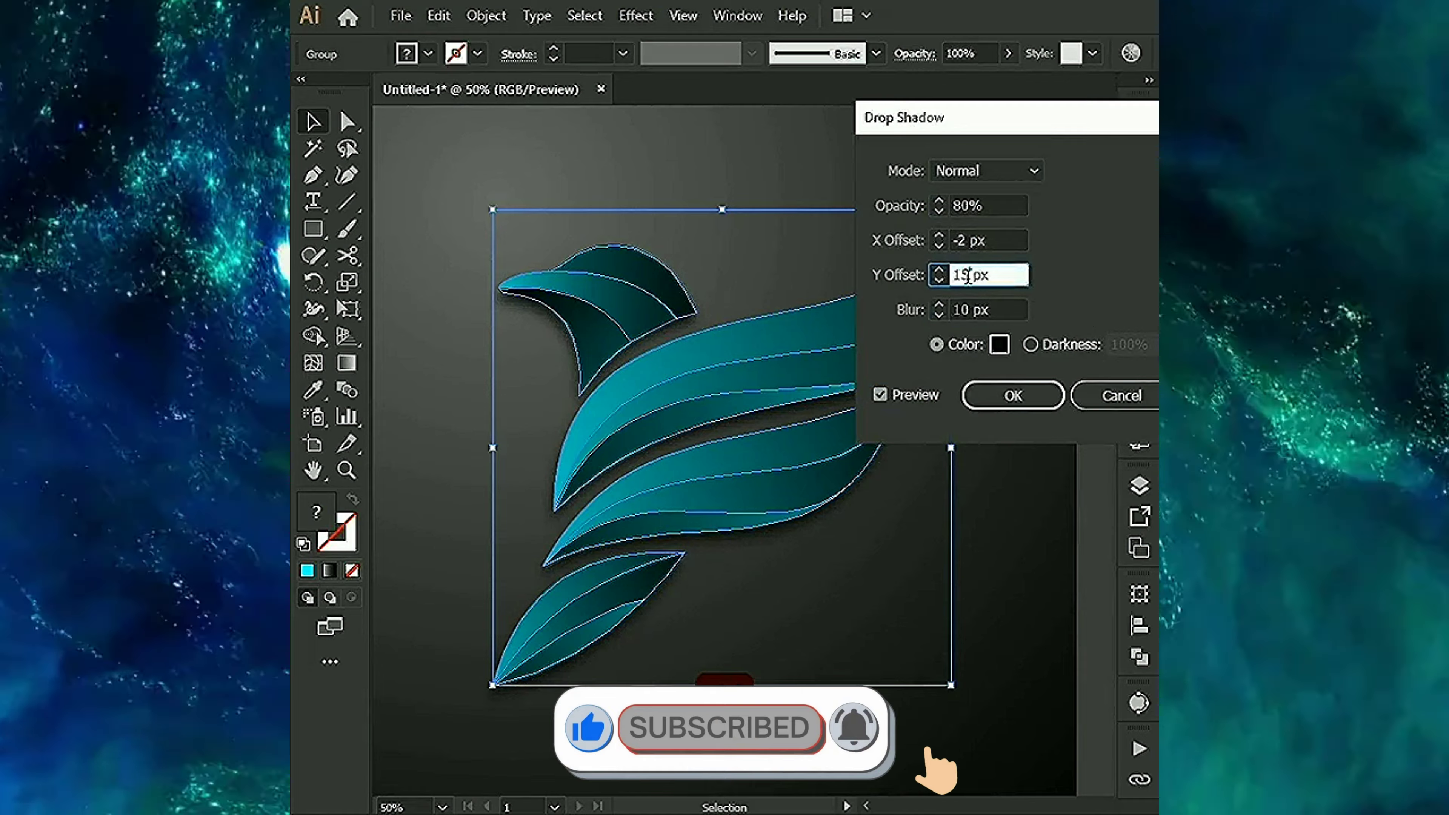
pyautogui.press('Tab')
pyautogui.click(988, 204)
pyautogui.press('Down')
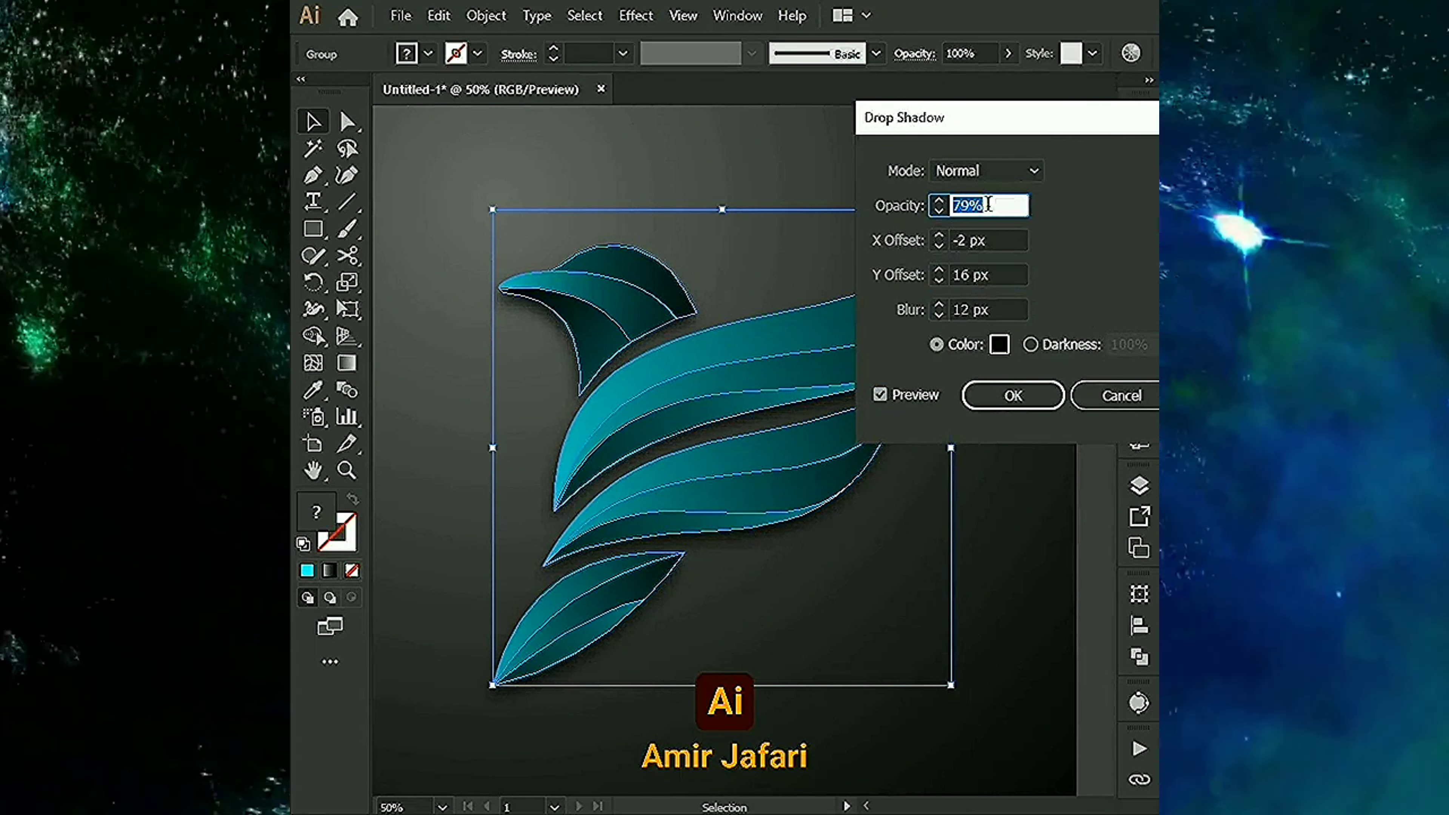
pyautogui.click(1014, 396)
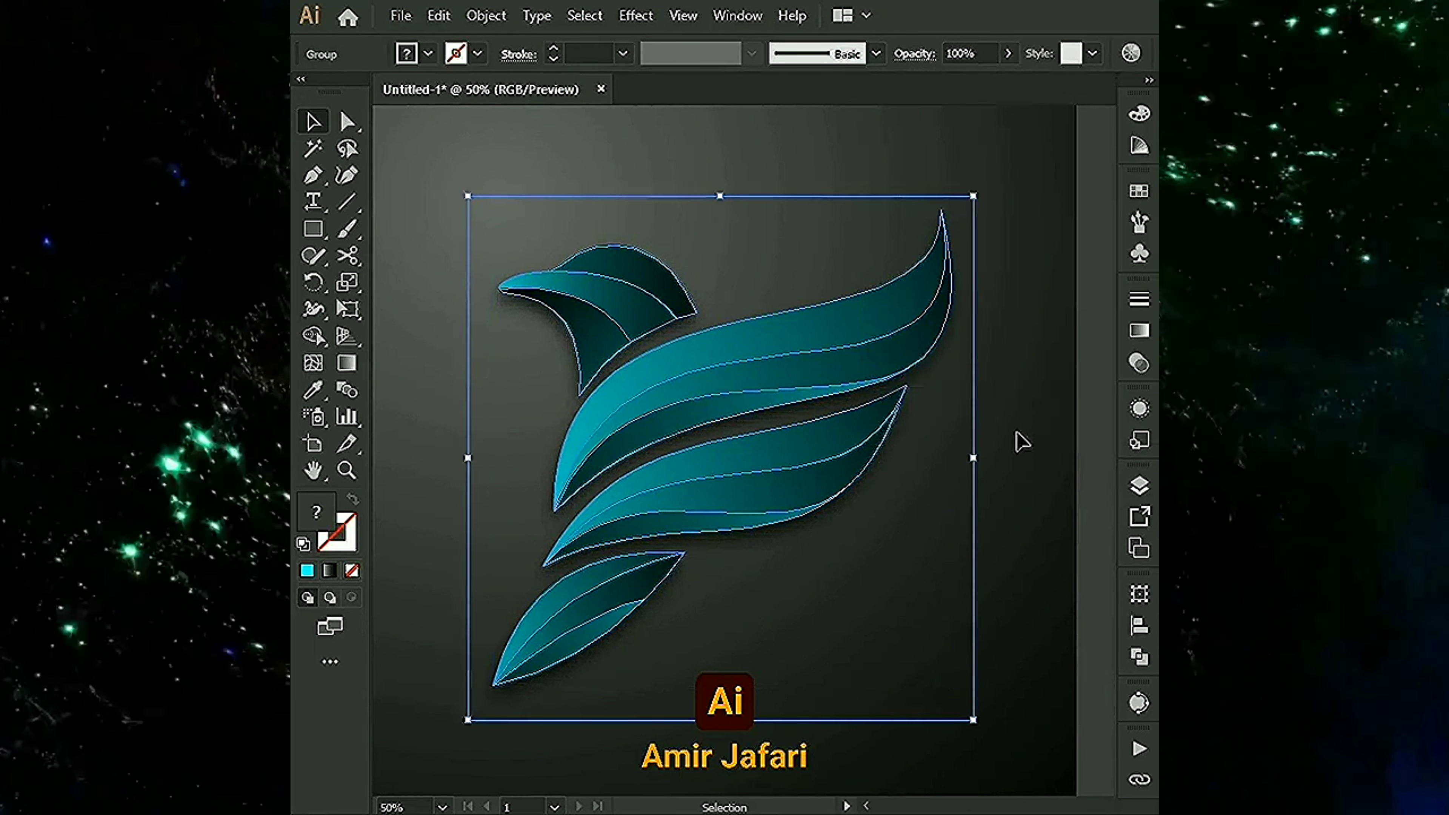
pyautogui.click(1140, 626)
pyautogui.click(1043, 597)
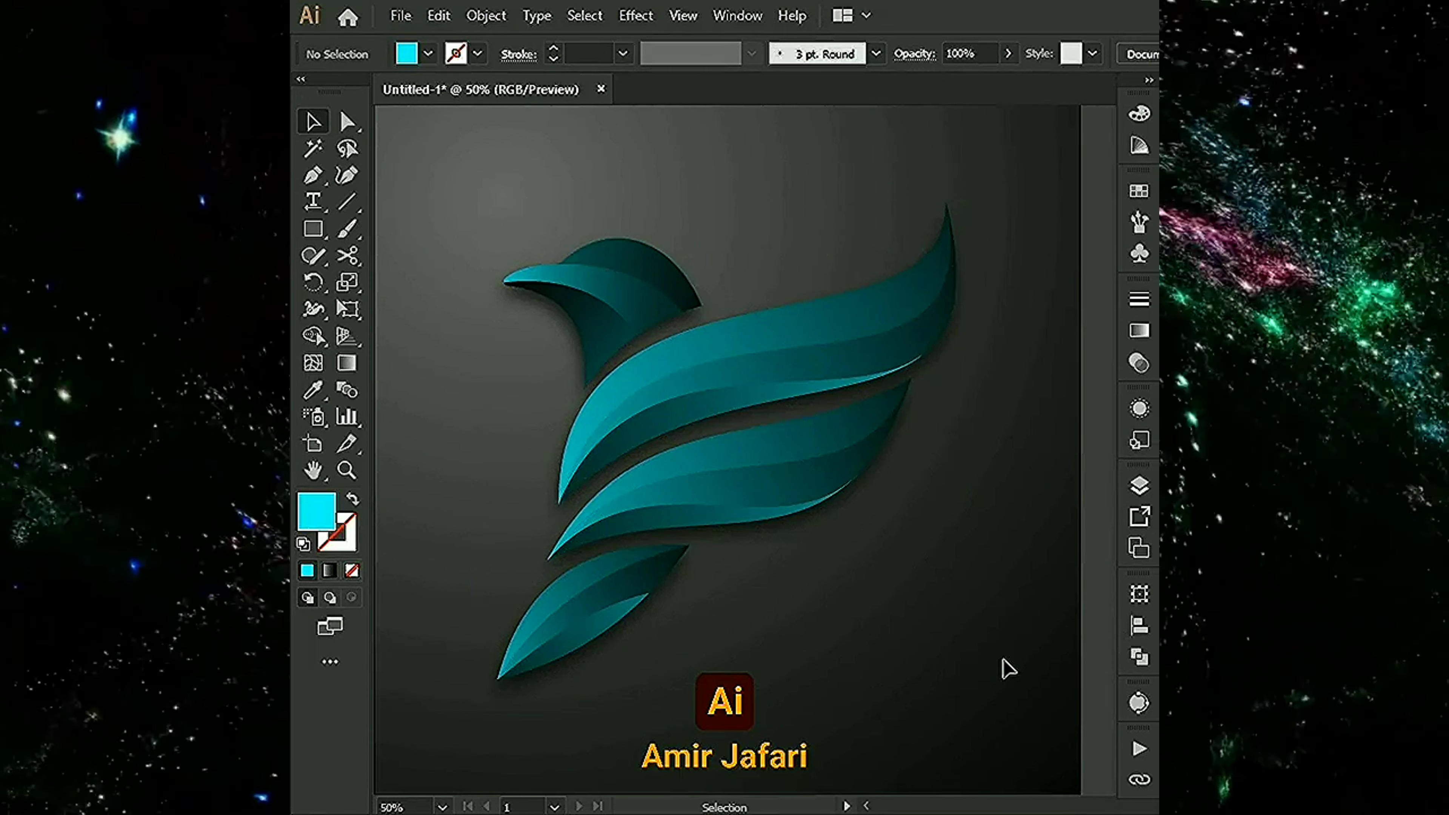